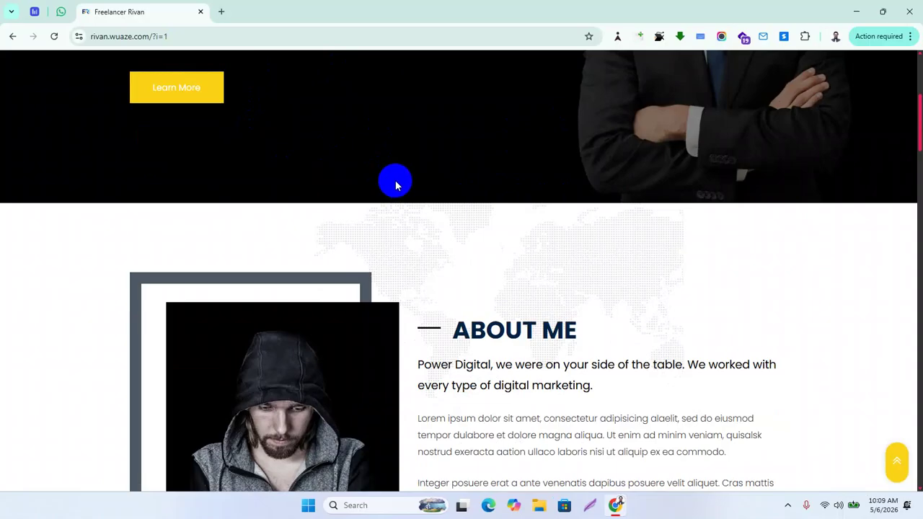
# Scroll up and down through the Freelancer Rivan homepage
pyautogui.scroll(4, 395, 185)
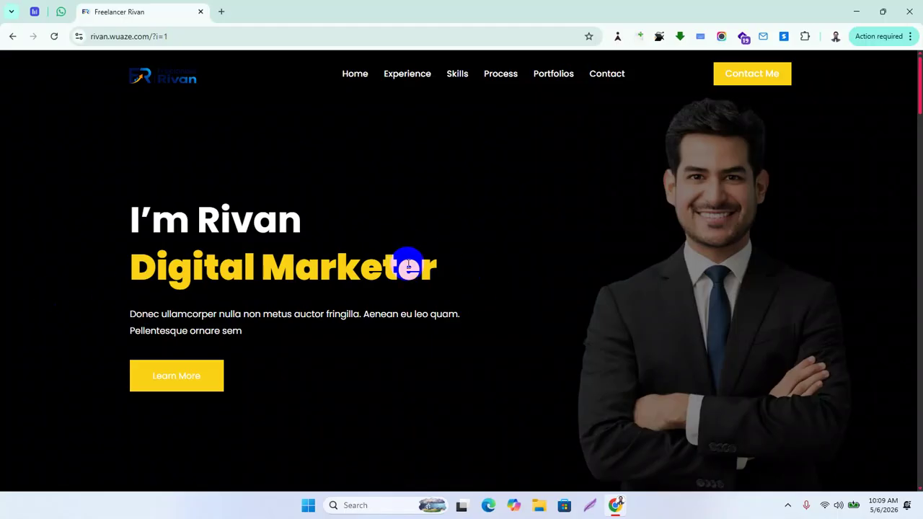
pyautogui.scroll(-4, 418, 274)
pyautogui.scroll(1, 434, 272)
pyautogui.scroll(-15, 445, 276)
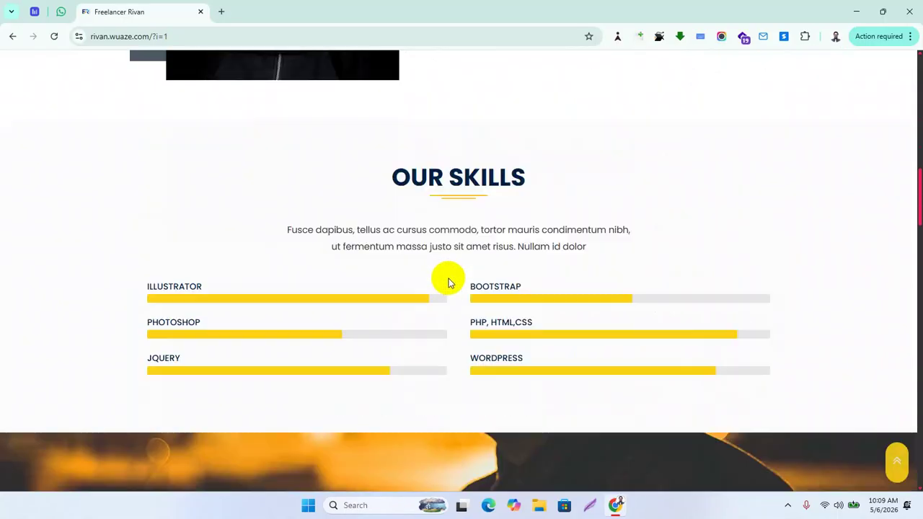
pyautogui.scroll(-18, 450, 284)
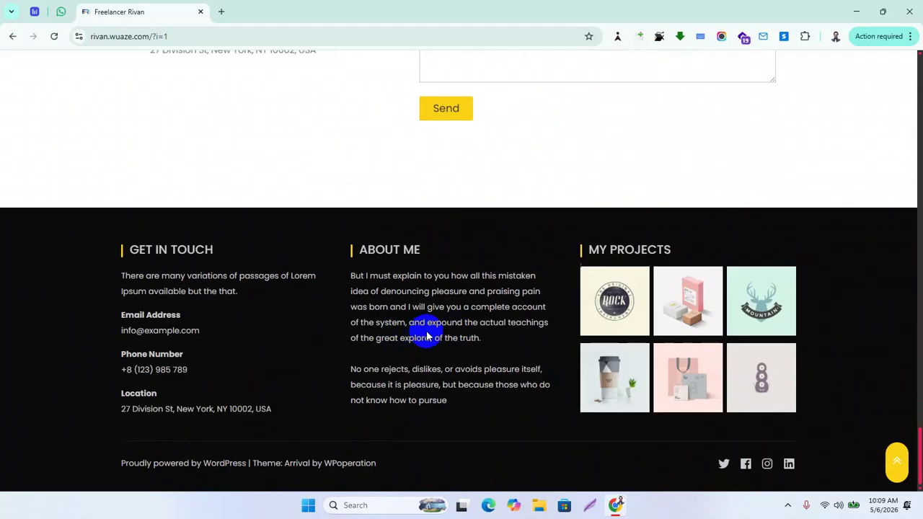
pyautogui.scroll(15, 432, 277)
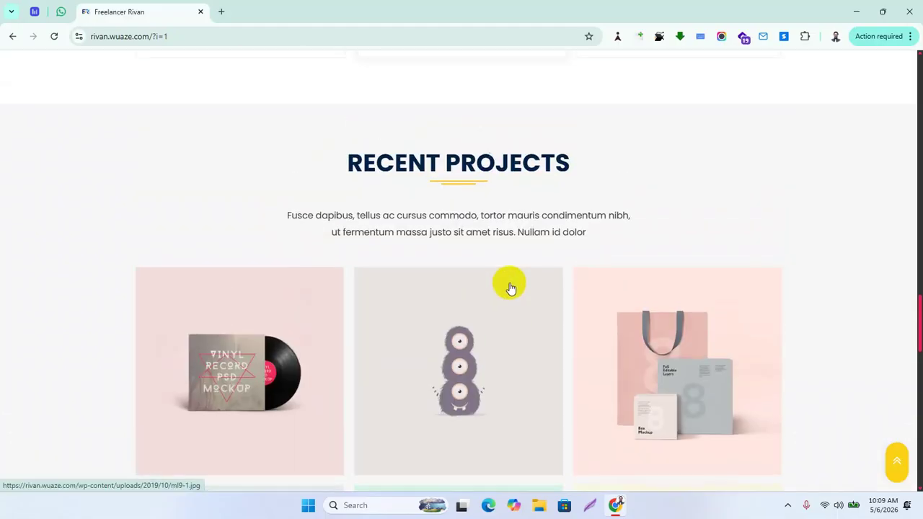
pyautogui.scroll(10, 514, 288)
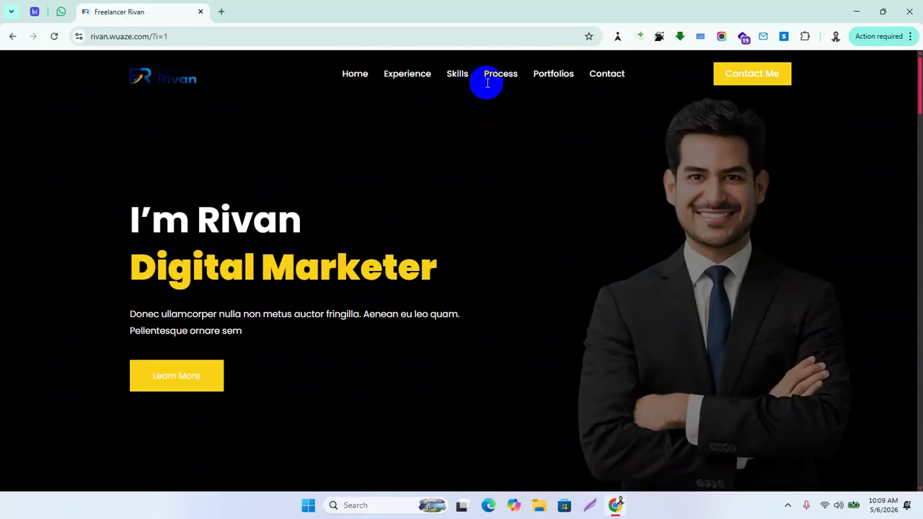
pyautogui.scroll(-1, 488, 200)
pyautogui.scroll(-2, 487, 200)
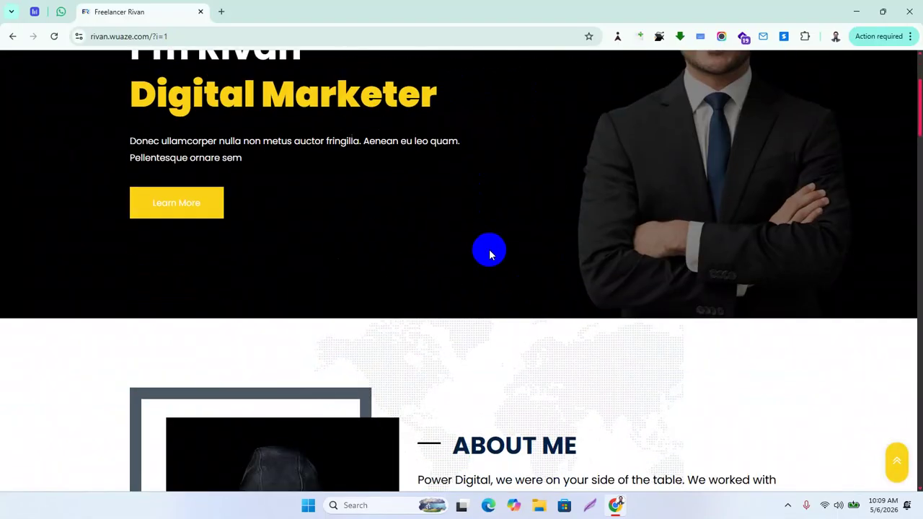
pyautogui.scroll(-10, 489, 254)
pyautogui.scroll(13, 502, 272)
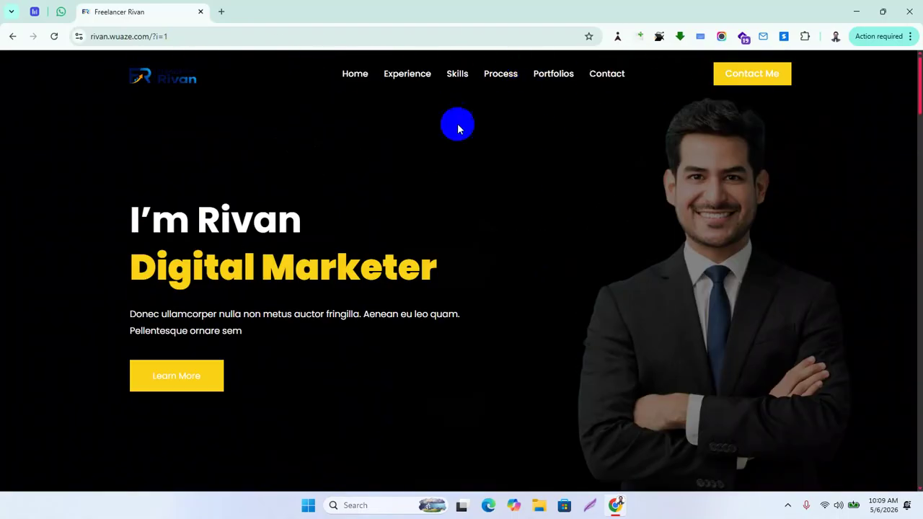
# Select the ?i=1 query at the end of the page address, then deselect it
pyautogui.moveTo(159, 36); pyautogui.dragTo(319, 60)
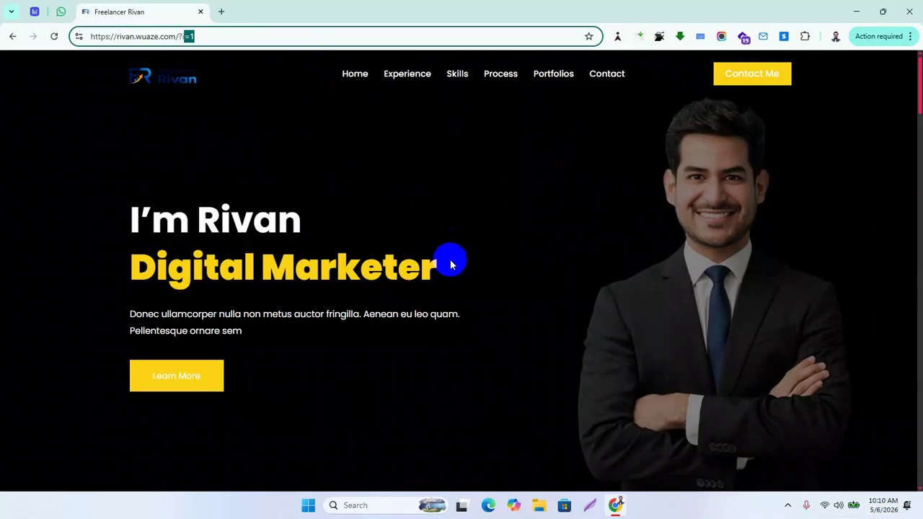
pyautogui.scroll(-9, 491, 317)
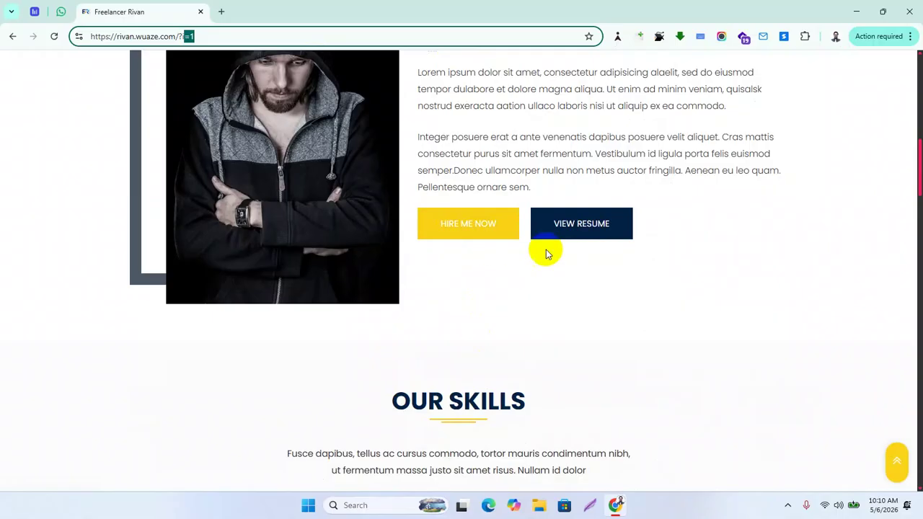
pyautogui.scroll(5, 436, 231)
pyautogui.scroll(4, 447, 229)
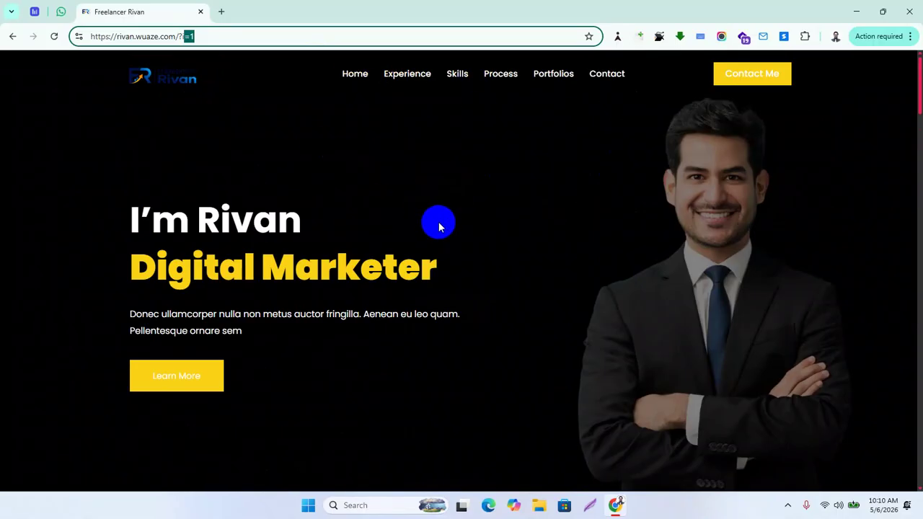
pyautogui.moveTo(184, 36); pyautogui.dragTo(200, 36)
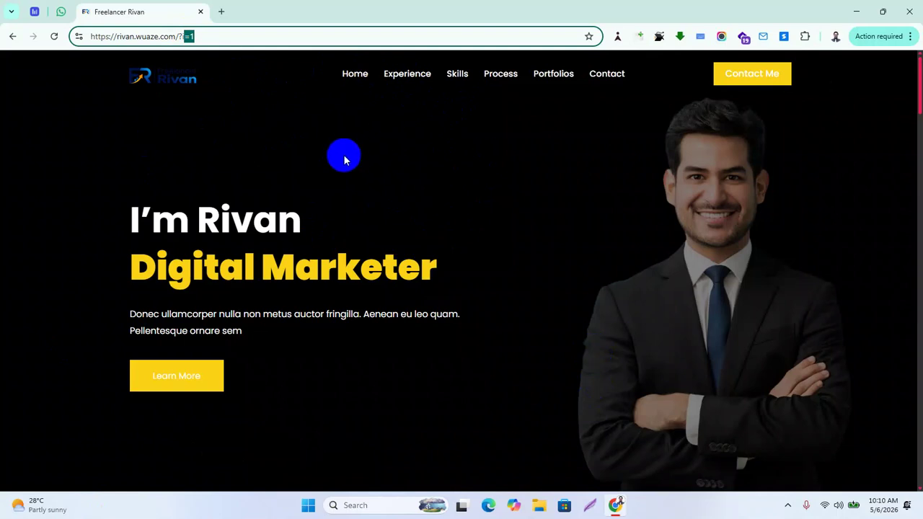
pyautogui.moveTo(182, 36); pyautogui.dragTo(410, 67)
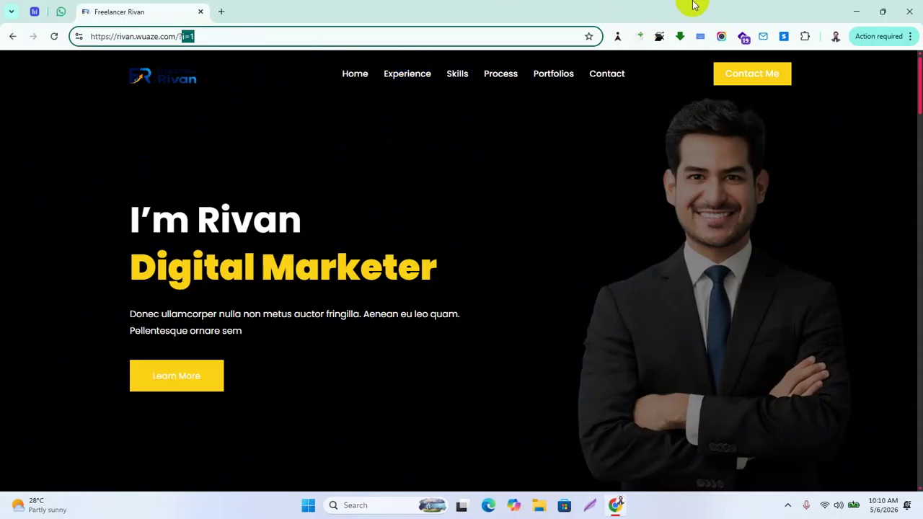
pyautogui.click(510, 202)
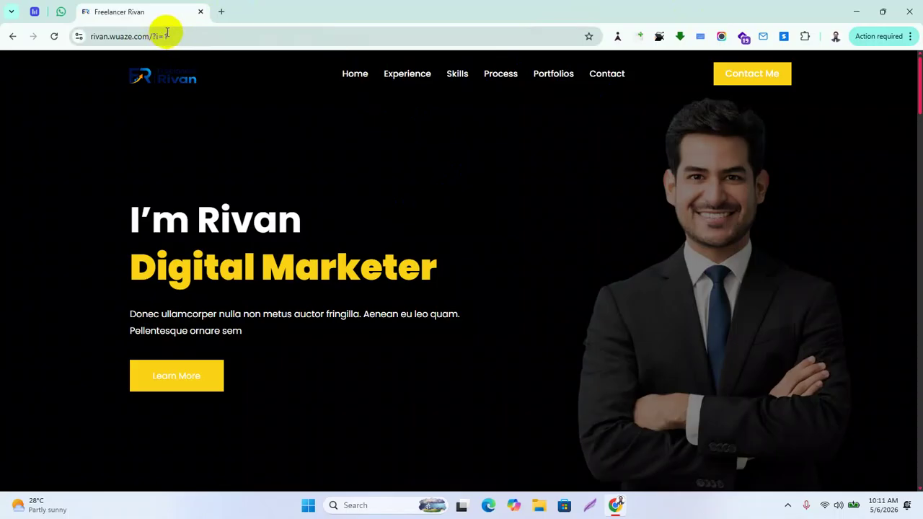
pyautogui.click(166, 32)
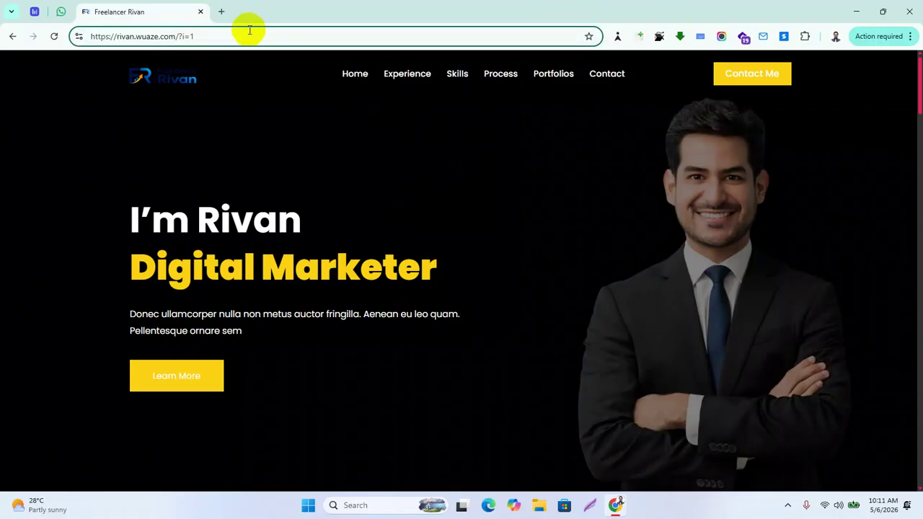
pyautogui.press('BackSpace')
pyautogui.press('BackSpace')
pyautogui.press('BackSpace')
pyautogui.press('BackSpace')
pyautogui.write('w')
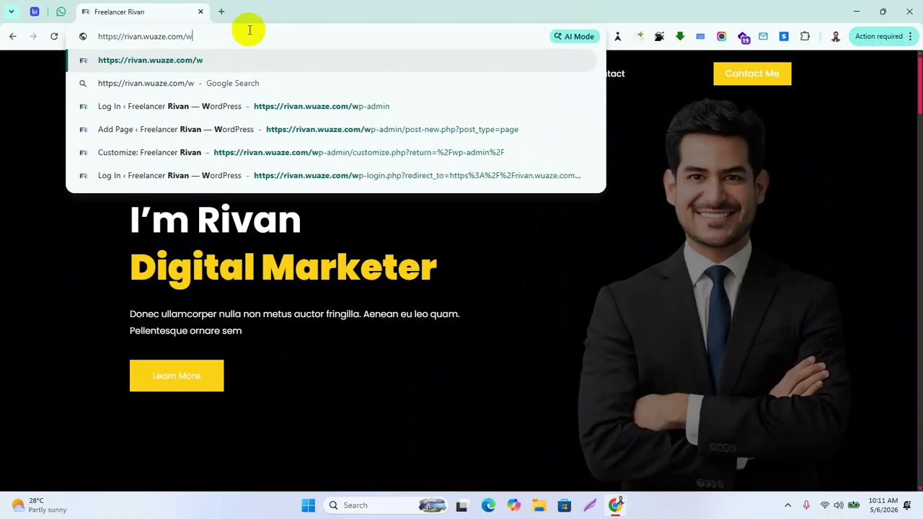
pyautogui.write('p-admin')
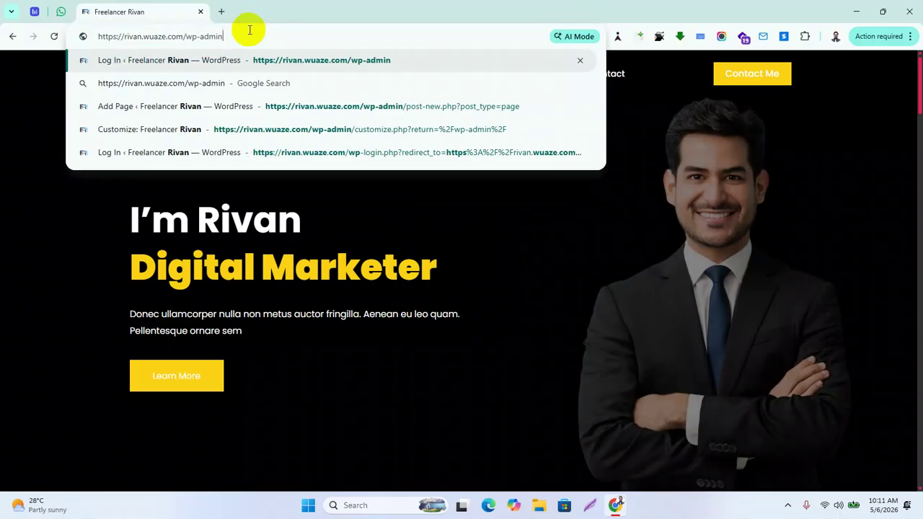
pyautogui.press('Return')
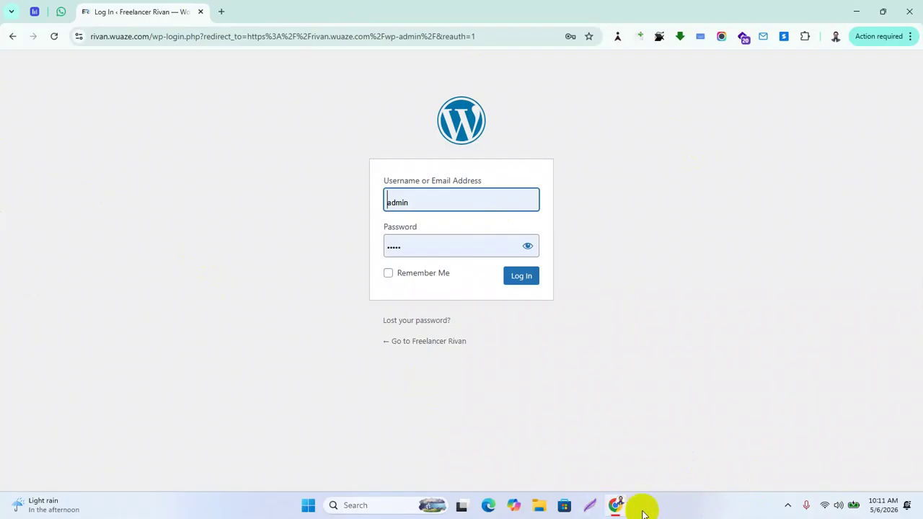
# Start a Lightshot area capture framing the WordPress login page
pyautogui.click(591, 505)
pyautogui.click(788, 506)
pyautogui.click(777, 470)
pyautogui.moveTo(248, 52); pyautogui.dragTo(693, 420)
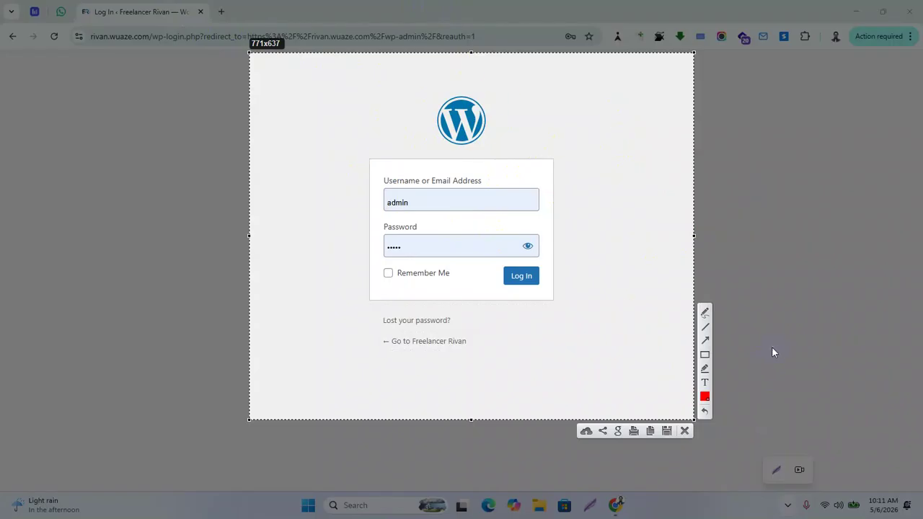
# Draw a red box and arrow on the WordPress logo, then discard the capture
pyautogui.click(705, 354)
pyautogui.moveTo(406, 88); pyautogui.dragTo(516, 162)
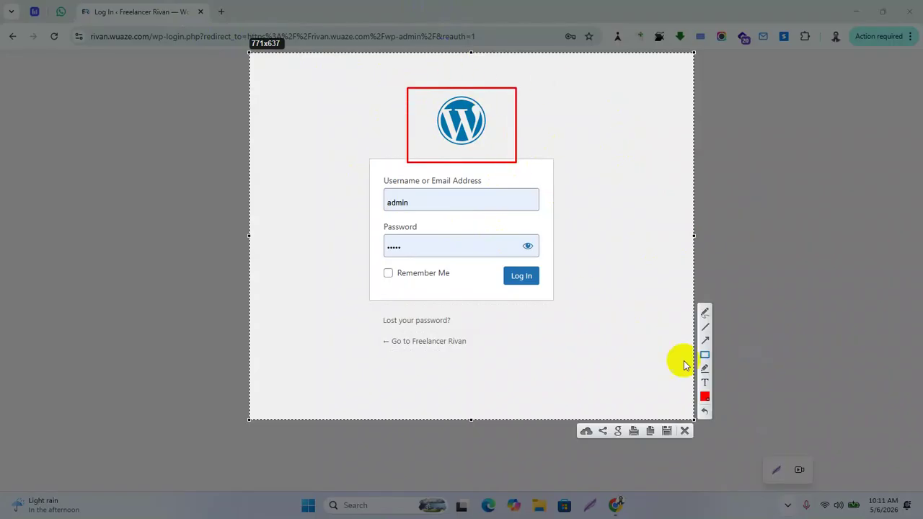
pyautogui.click(705, 340)
pyautogui.moveTo(271, 275)
pyautogui.mouseDown()
pyautogui.moveTo(395, 200)
pyautogui.moveTo(422, 149)
pyautogui.mouseUp()
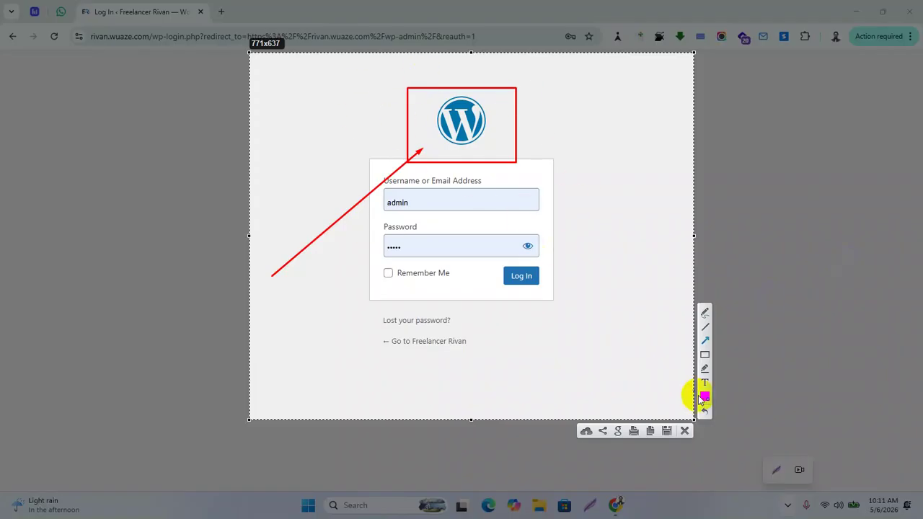
pyautogui.click(685, 430)
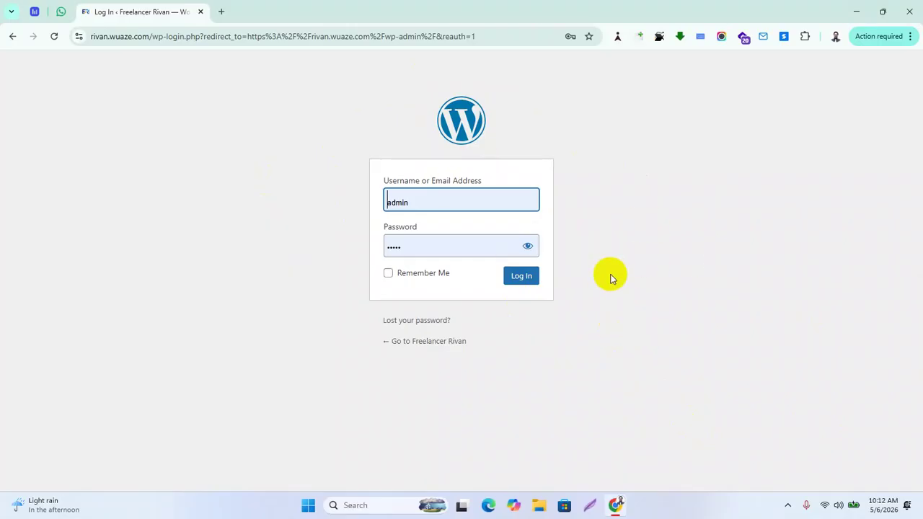
# Log in to the Freelancer Rivan admin and dismiss Chrome's saved-passwords popup
pyautogui.click(523, 278)
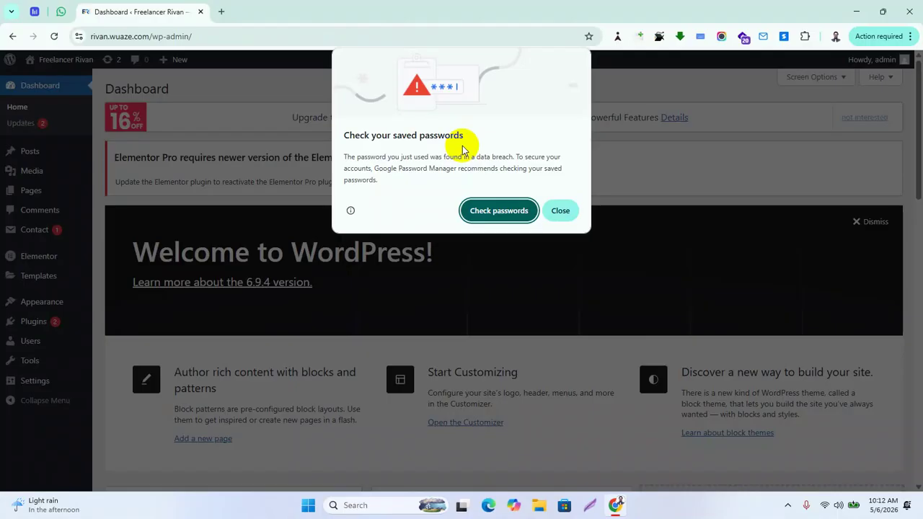
pyautogui.click(560, 211)
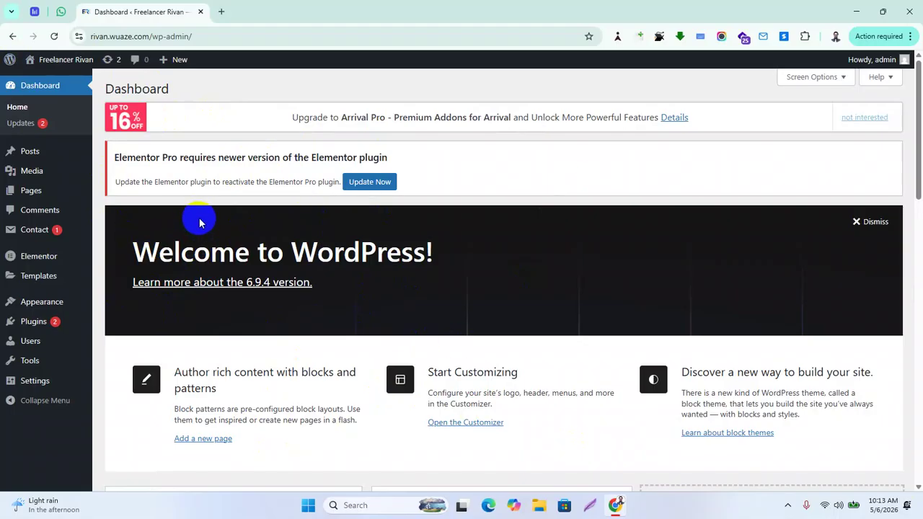
# Open the Freelancer Rivan site from the admin bar in a new tab
pyautogui.moveTo(47, 64)
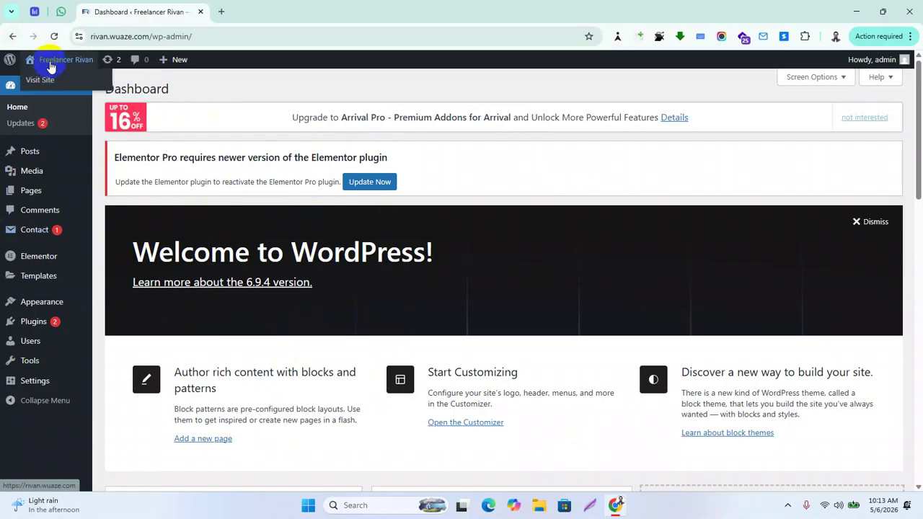
pyautogui.rightClick(41, 80)
pyautogui.click(79, 91)
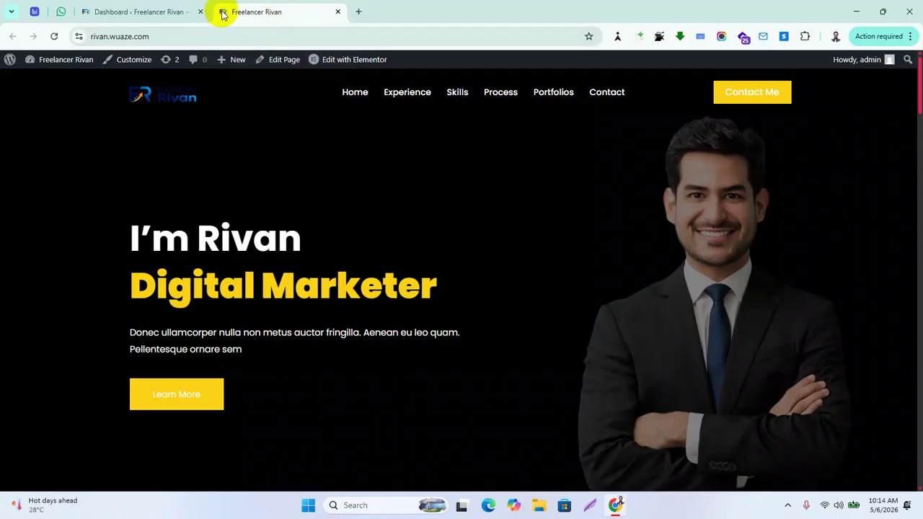
# Search Google for gpt in a new tab and open chatgpt.com
pyautogui.click(360, 12)
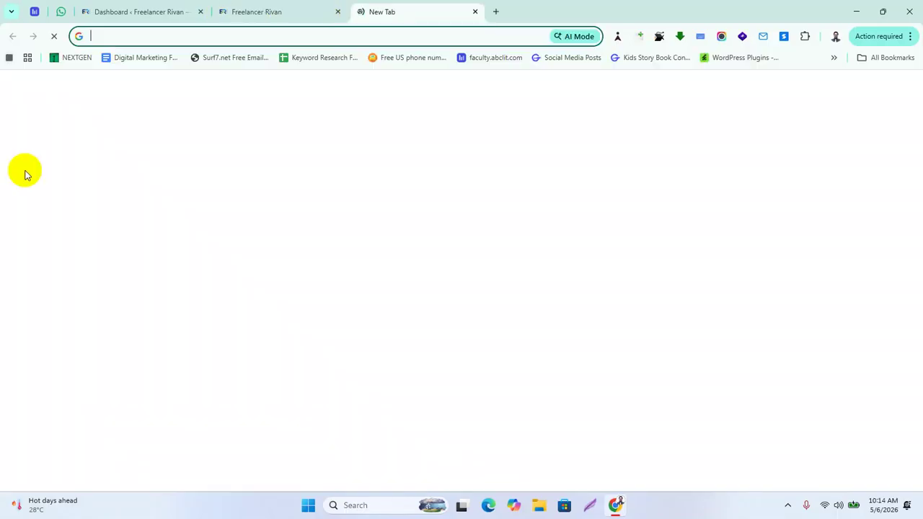
pyautogui.write('gpt')
pyautogui.press('Return')
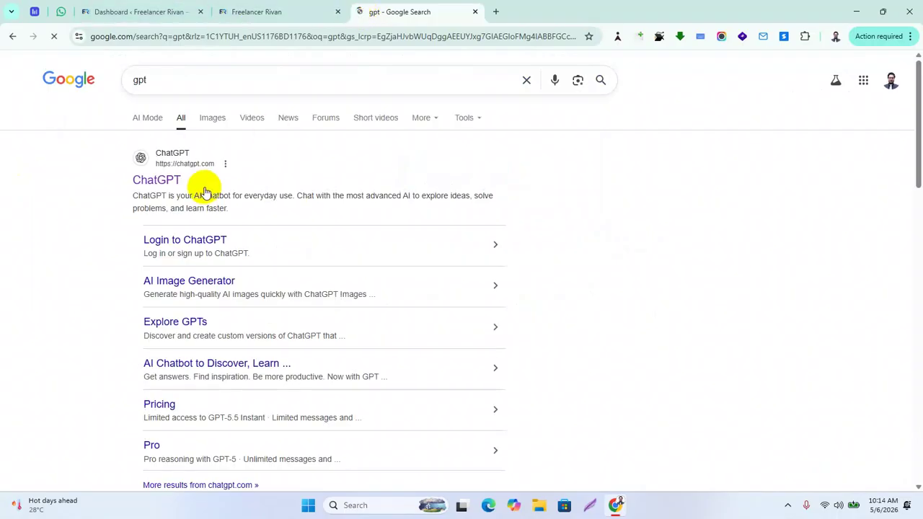
pyautogui.click(160, 186)
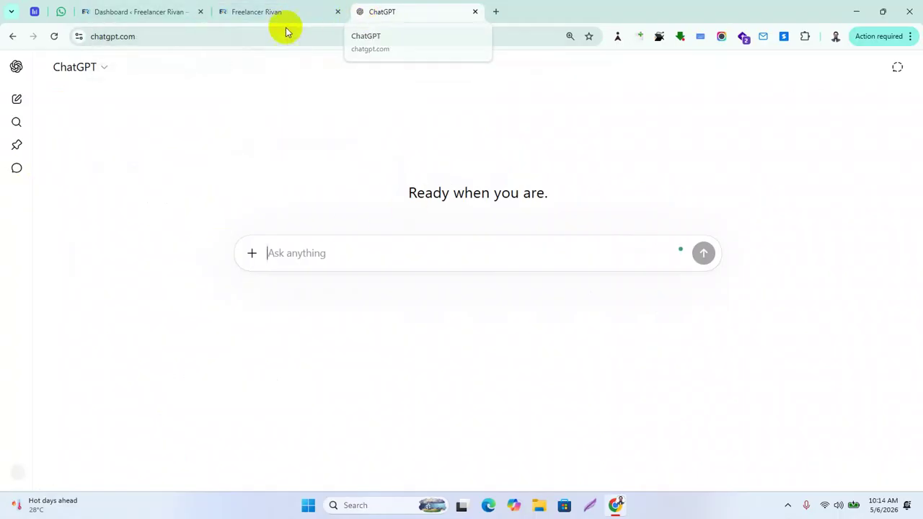
# Switch back to the Freelancer Rivan homepage tab
pyautogui.click(238, 14)
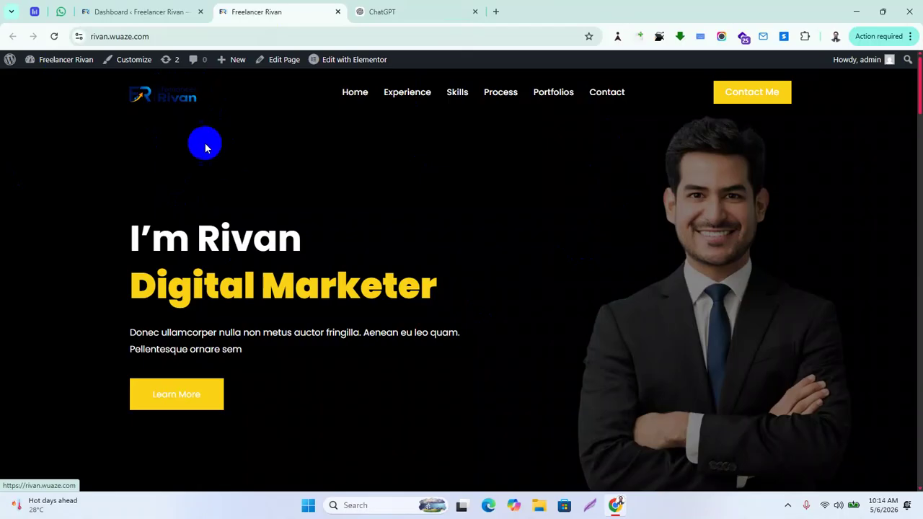
# Switch to the WordPress admin Dashboard tab
pyautogui.click(141, 4)
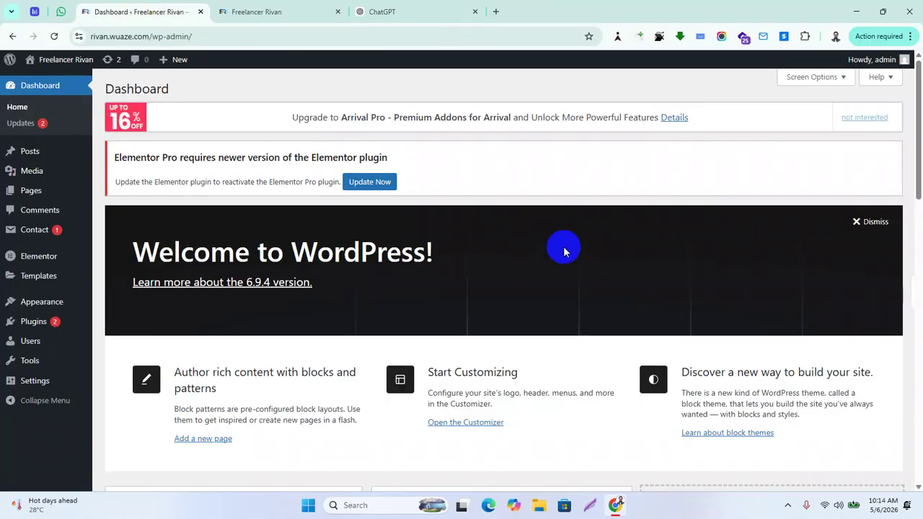
pyautogui.click(305, 10)
pyautogui.click(137, 20)
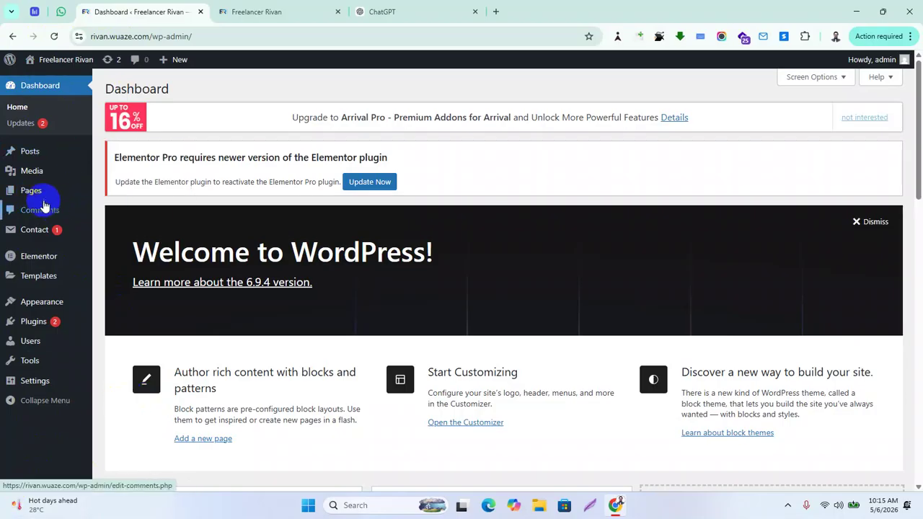
# Open Pages > All Pages to list the site's 8 pages
pyautogui.moveTo(39, 200)
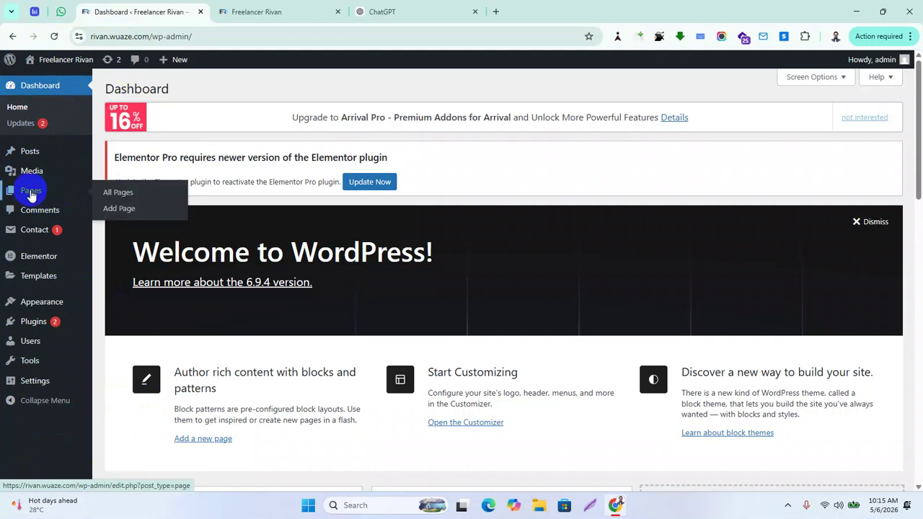
pyautogui.click(117, 192)
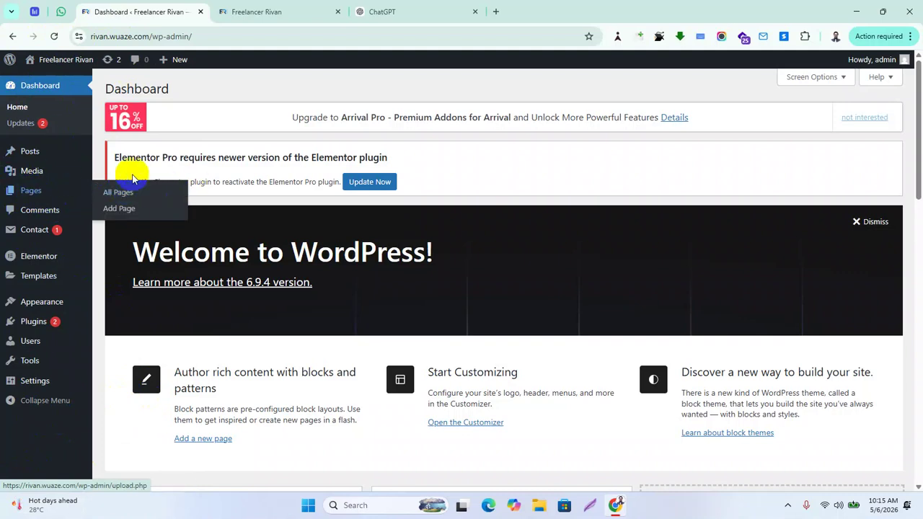
pyautogui.moveTo(37, 189)
pyautogui.click(128, 198)
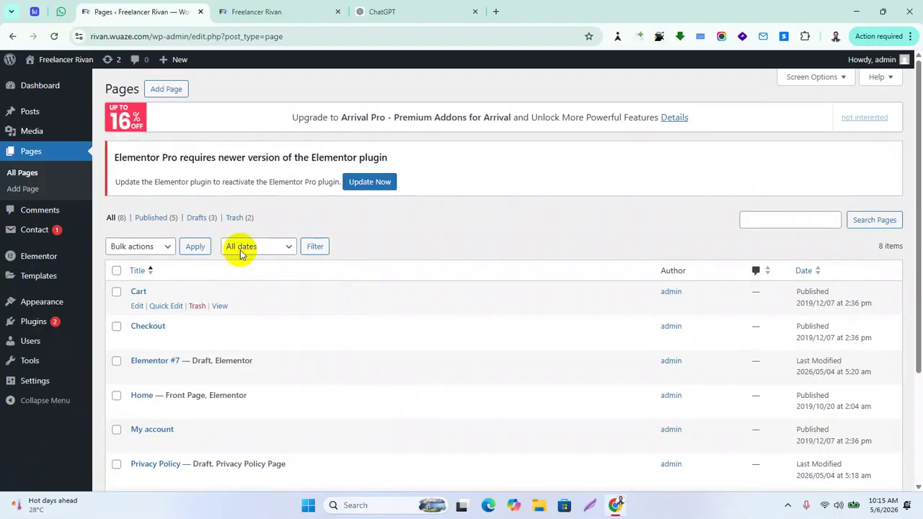
# Review the Pages list and click Add Page to start a new page
pyautogui.scroll(-3, 231, 351)
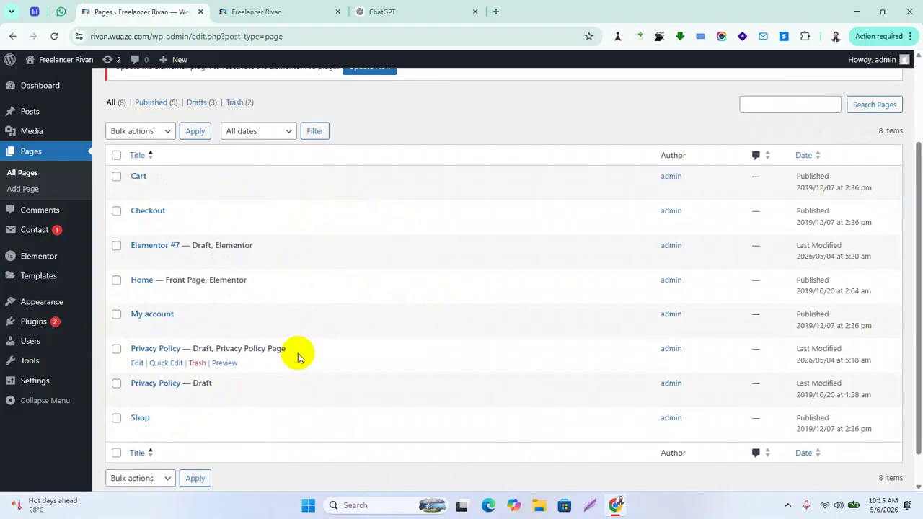
pyautogui.scroll(2, 321, 390)
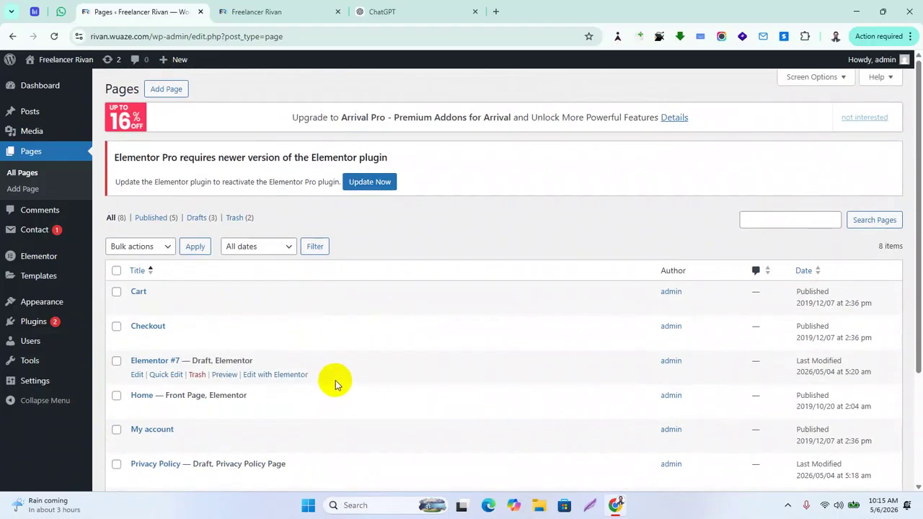
pyautogui.click(166, 89)
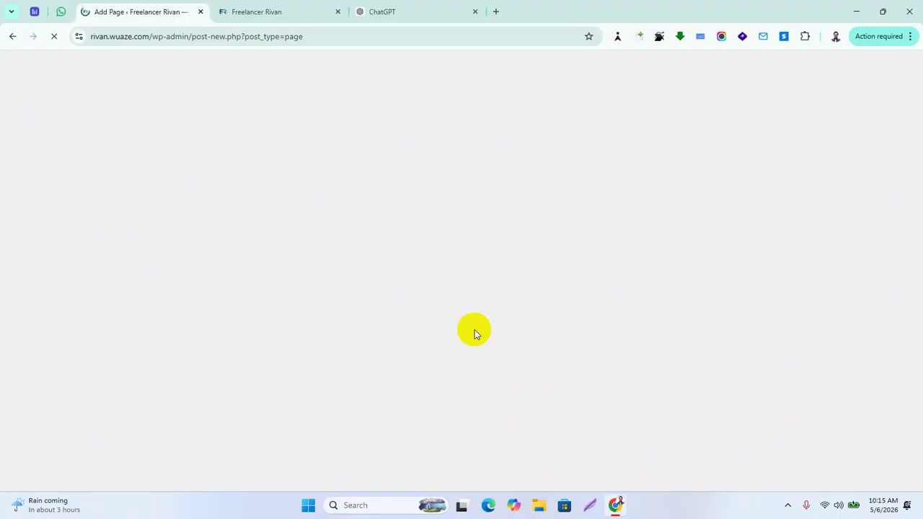
# Close the ChatGPT tab while the blank Add Page editor loads
pyautogui.click(476, 12)
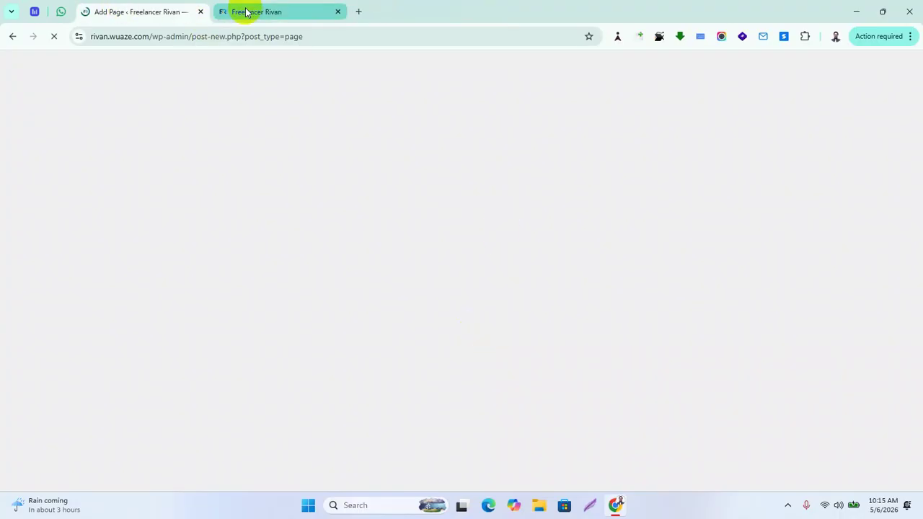
pyautogui.moveTo(245, 12)
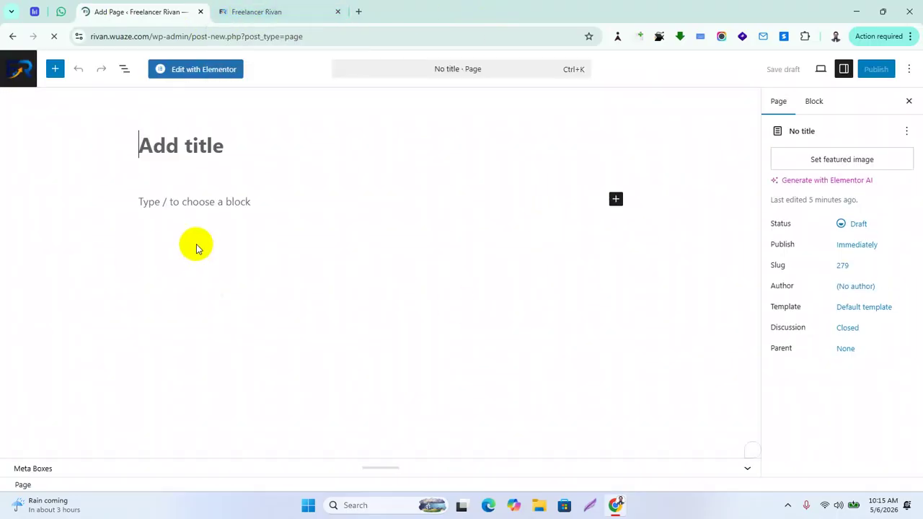
# Type 'Blog' as the new page's title so its slug becomes 'blog'
pyautogui.click(177, 142)
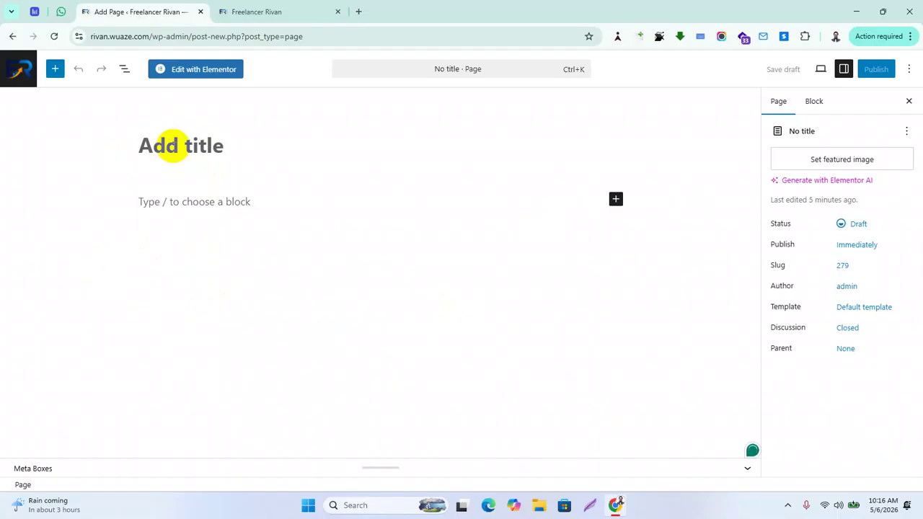
pyautogui.write('Blog')
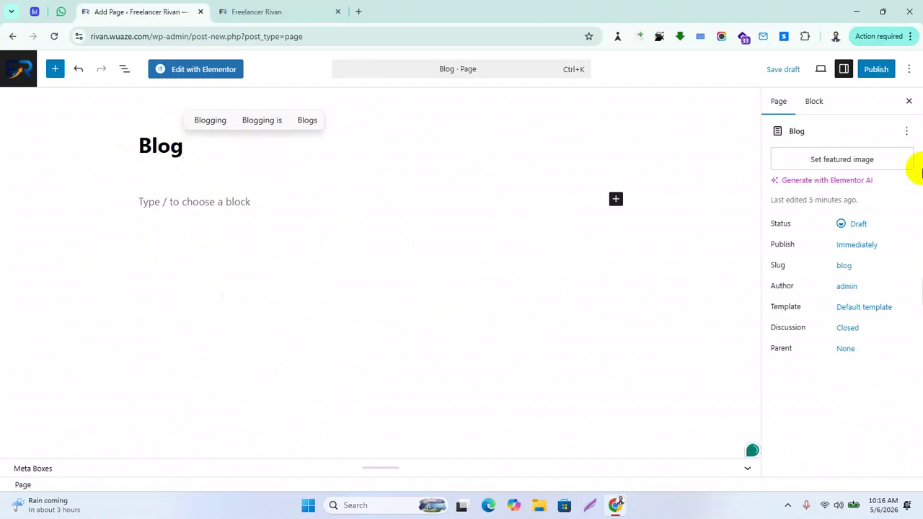
pyautogui.click(821, 70)
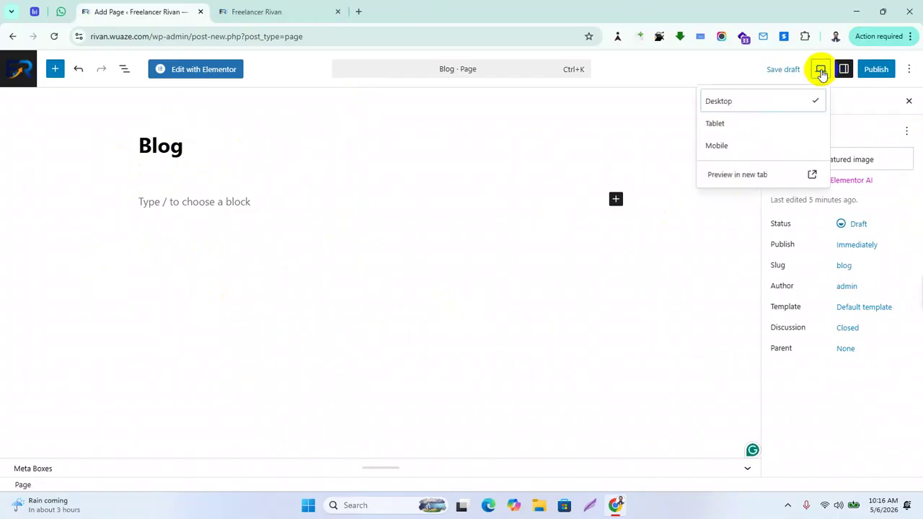
# Publish the Blog page, confirming in the pre-publish panel, and copy its page address
pyautogui.click(879, 72)
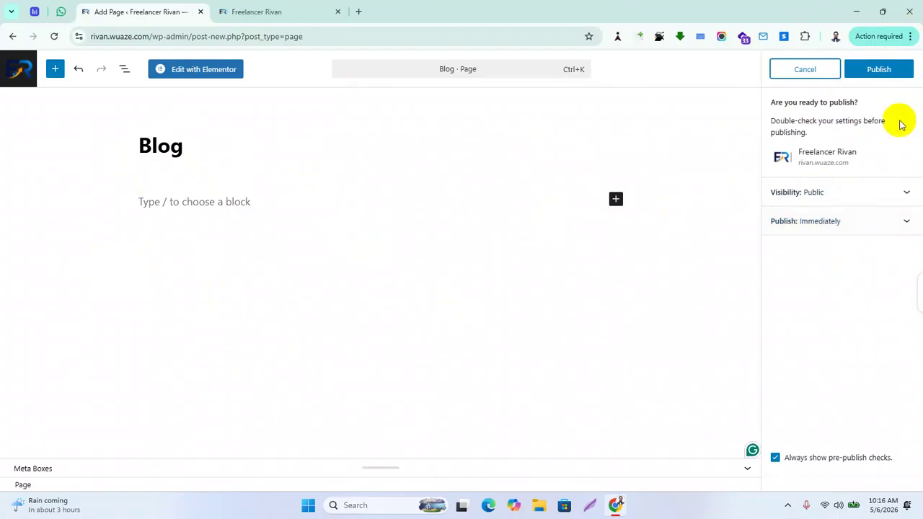
pyautogui.click(883, 69)
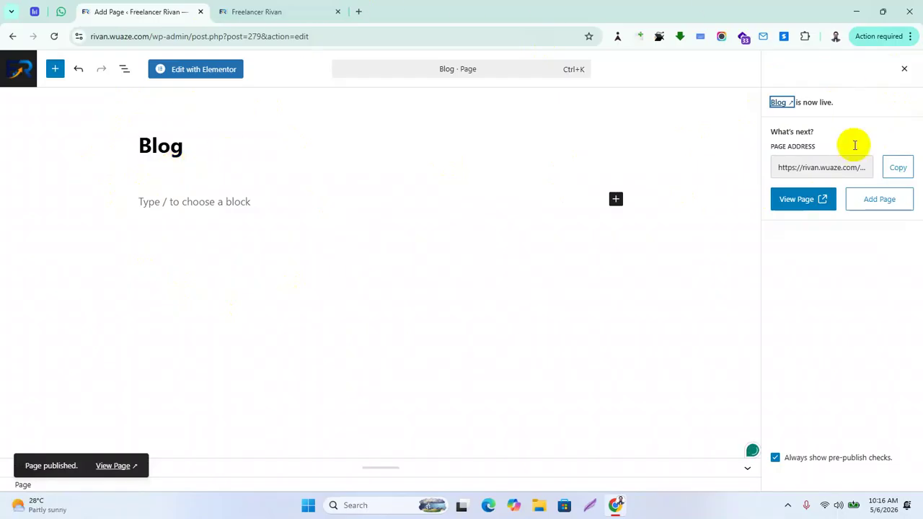
pyautogui.click(901, 168)
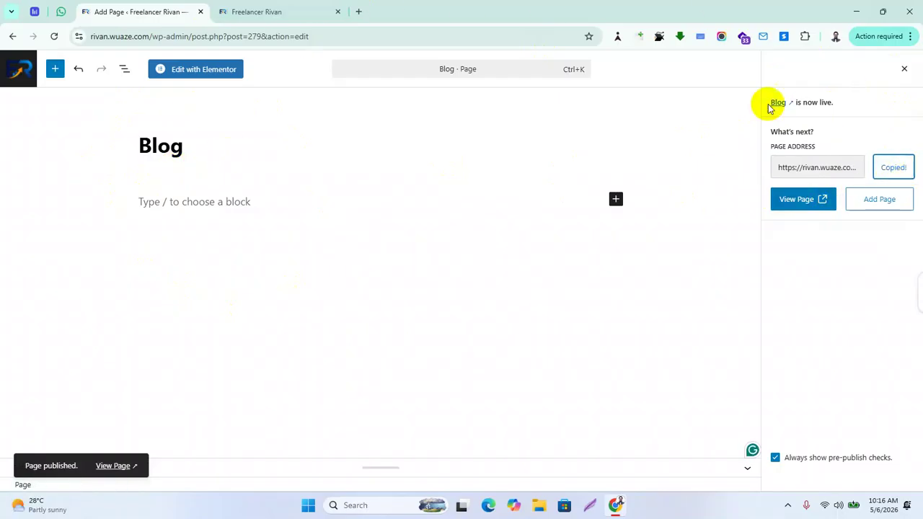
# Load the copied Blog page address in a new browser tab
pyautogui.click(359, 12)
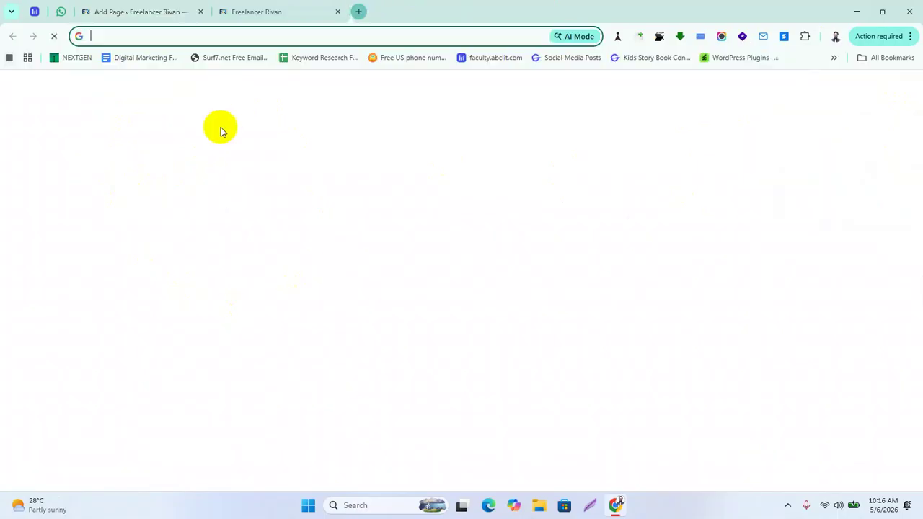
pyautogui.hotkey('ctrl', 'v')
pyautogui.press('Return')
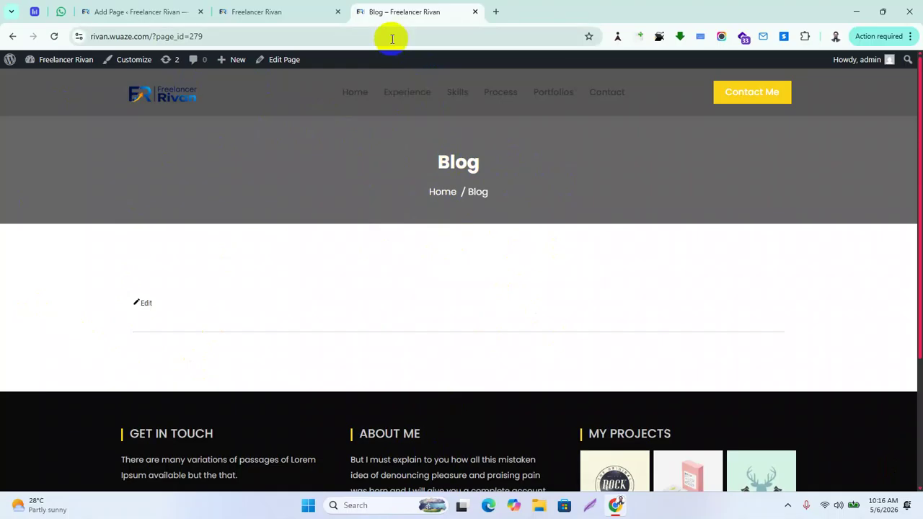
# Reload the Freelancer Rivan home page and scroll down to its footer and back
pyautogui.click(318, 15)
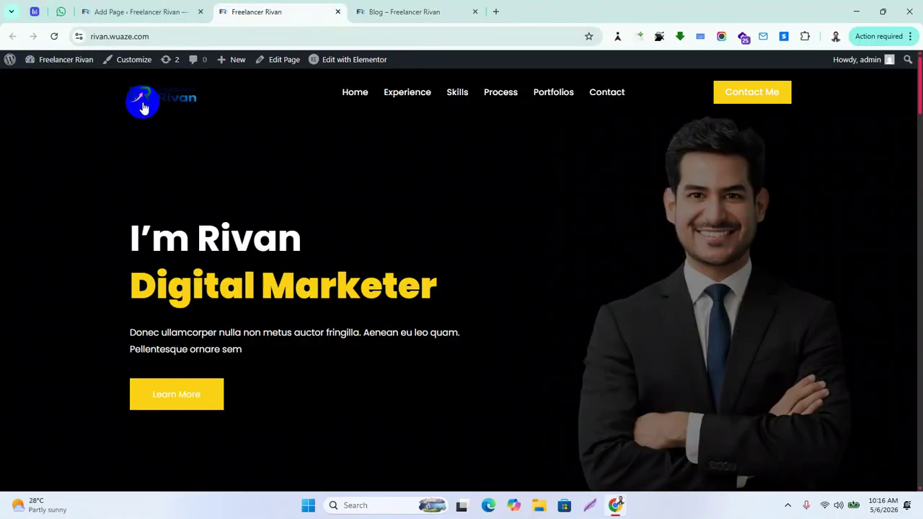
pyautogui.click(54, 36)
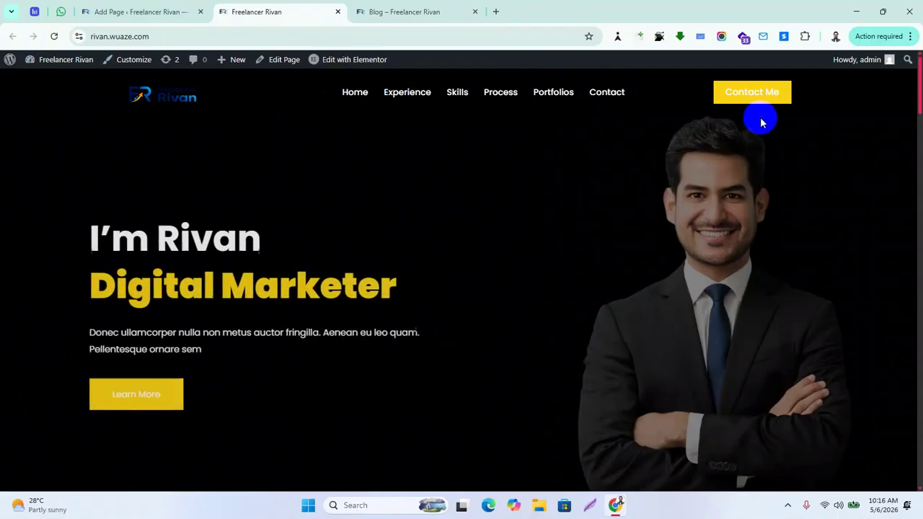
pyautogui.scroll(-20, 449, 215)
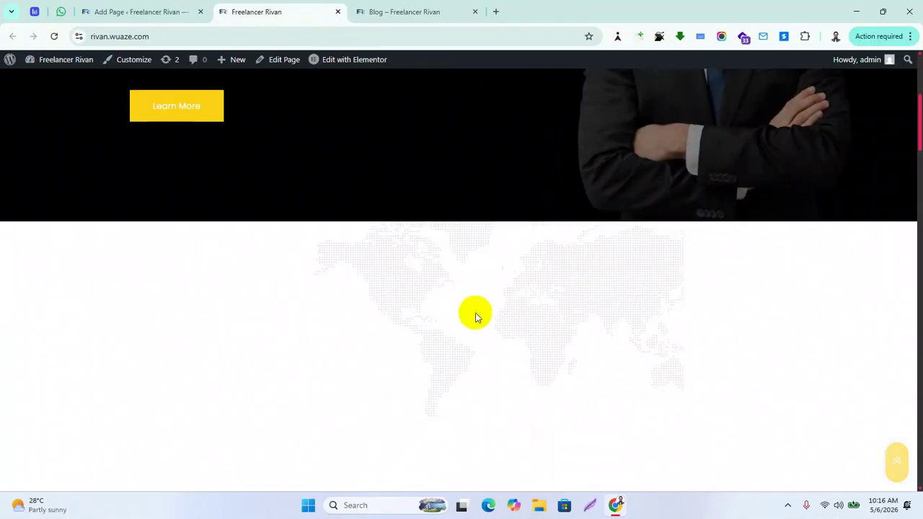
pyautogui.scroll(-6, 505, 346)
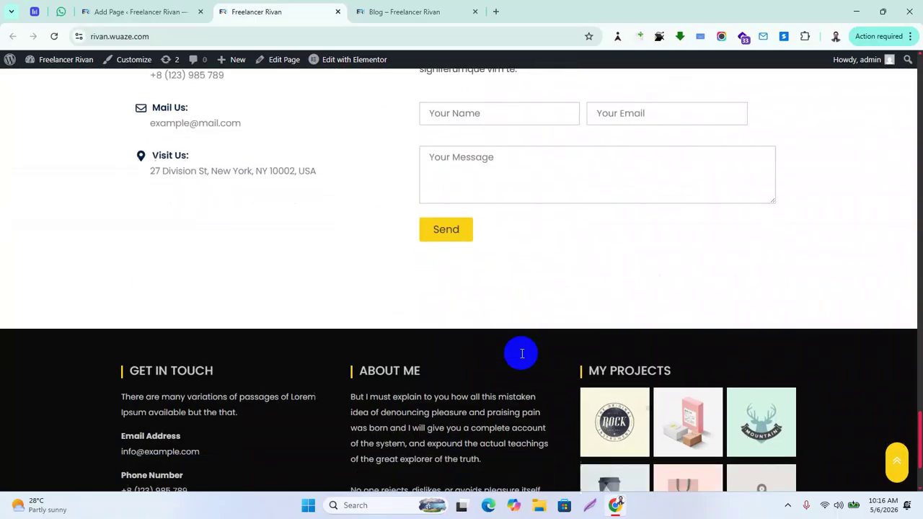
pyautogui.scroll(15, 649, 354)
pyautogui.scroll(12, 671, 353)
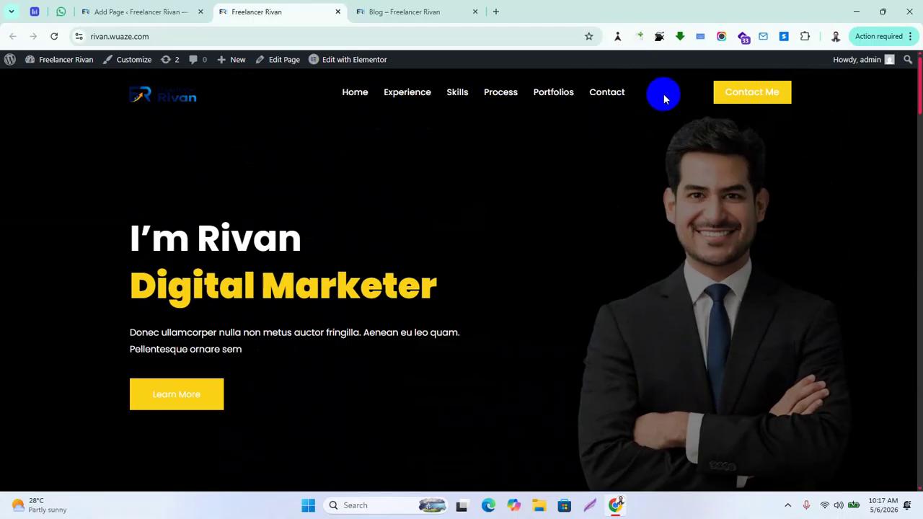
pyautogui.click(119, 9)
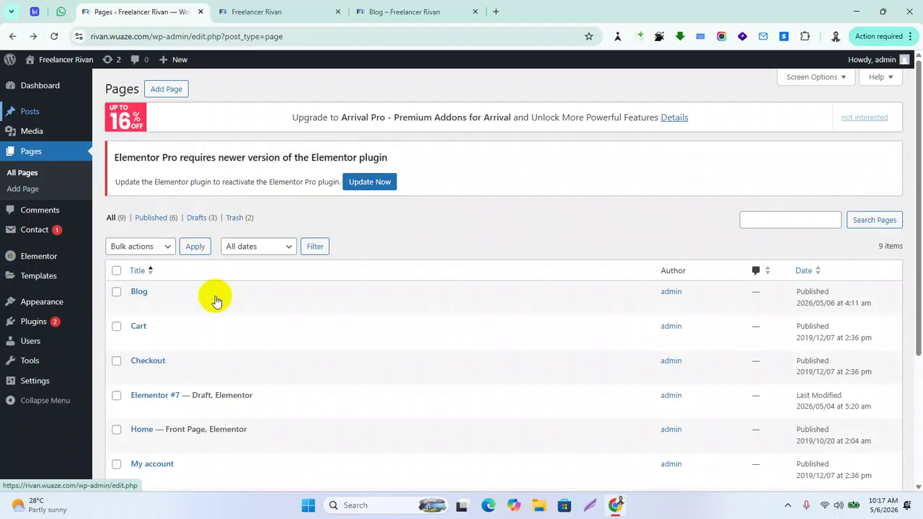
# Choose Blog as the Posts page in Settings > Reading and save the changes
pyautogui.moveTo(39, 389)
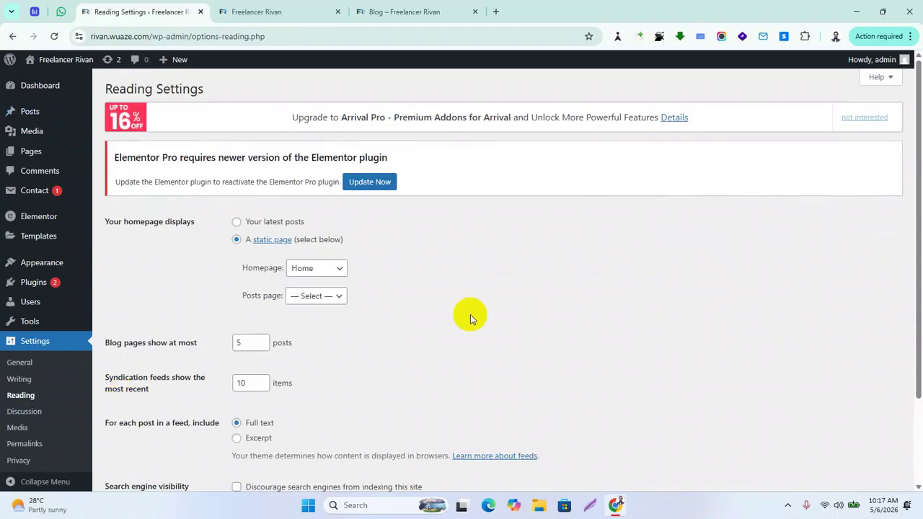
pyautogui.scroll(-2, 470, 315)
pyautogui.click(314, 188)
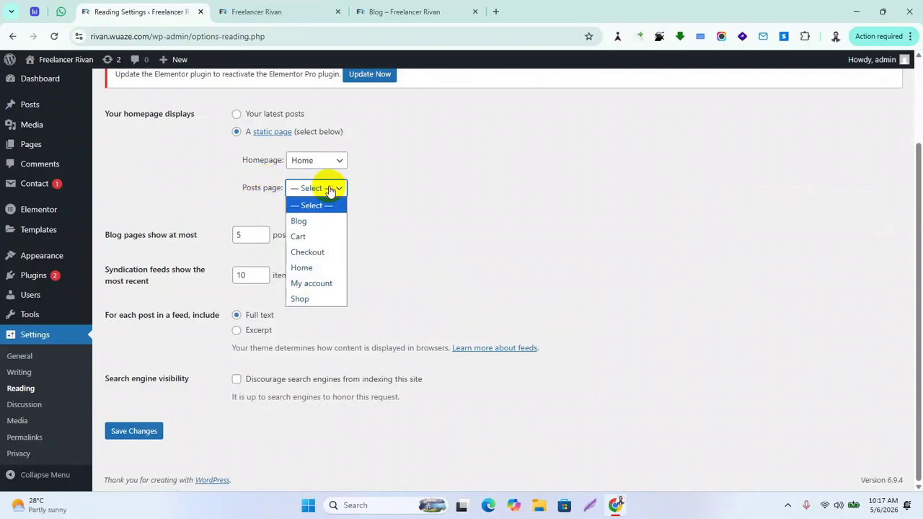
pyautogui.click(321, 221)
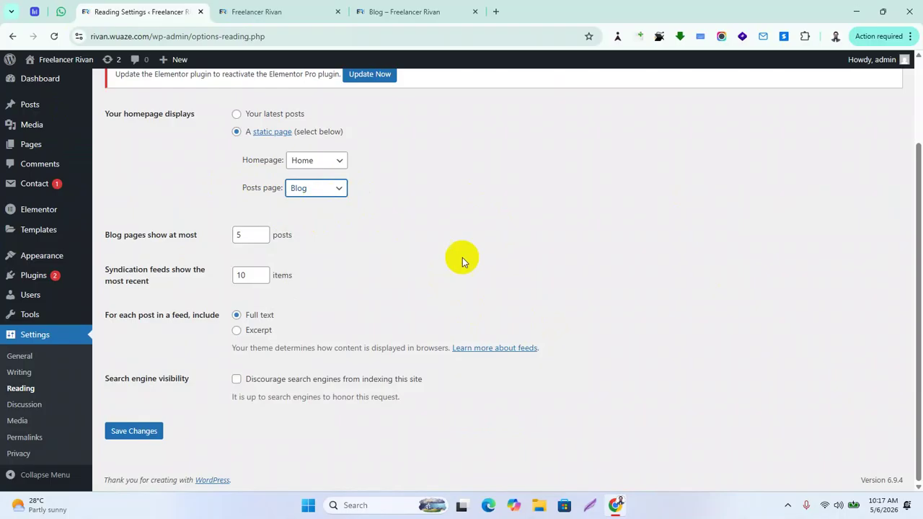
pyautogui.click(141, 432)
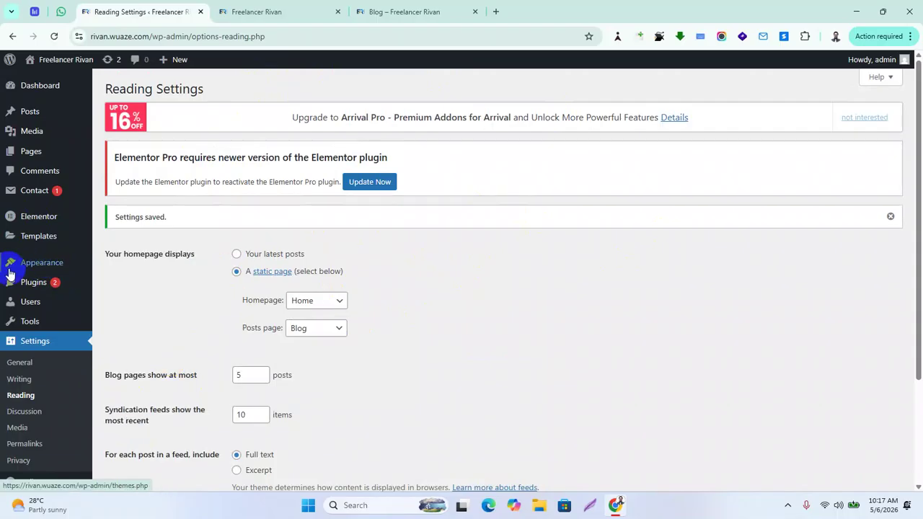
pyautogui.moveTo(29, 271)
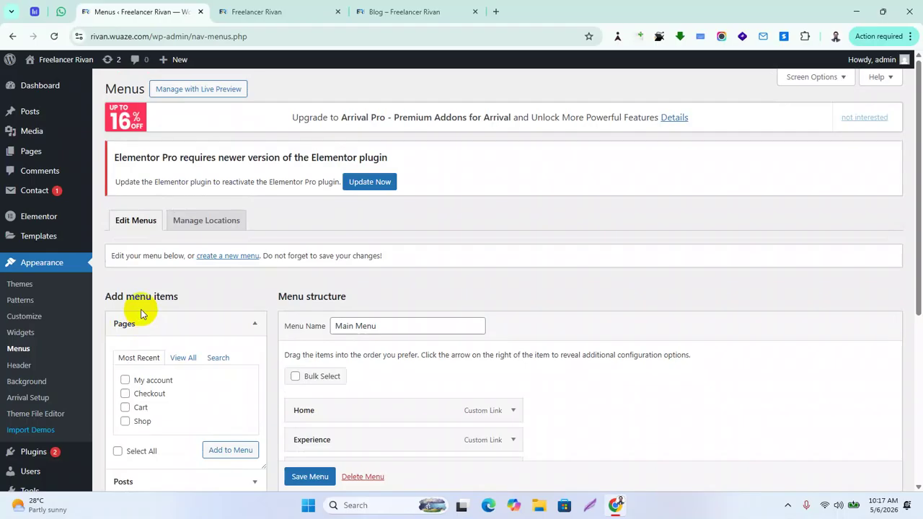
# Add the Blog page from Pages (View All) to the Main Menu after Contact
pyautogui.scroll(-2, 216, 245)
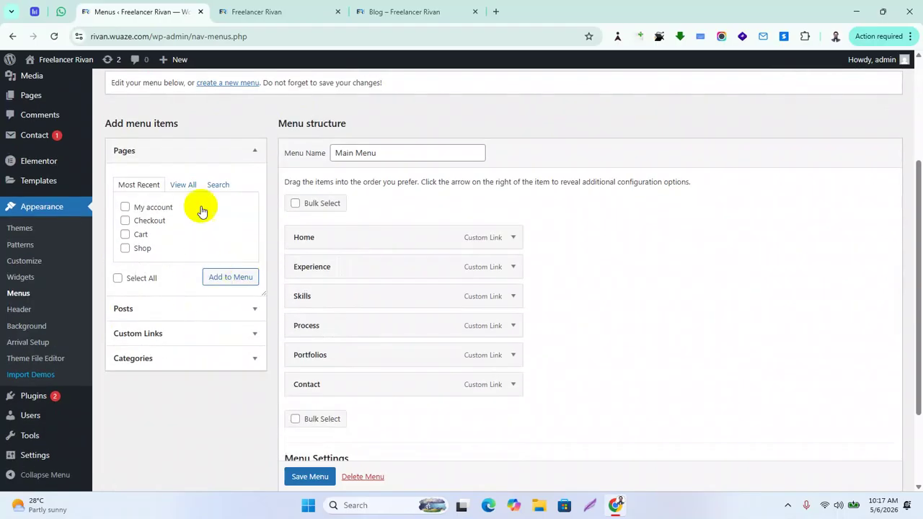
pyautogui.click(182, 188)
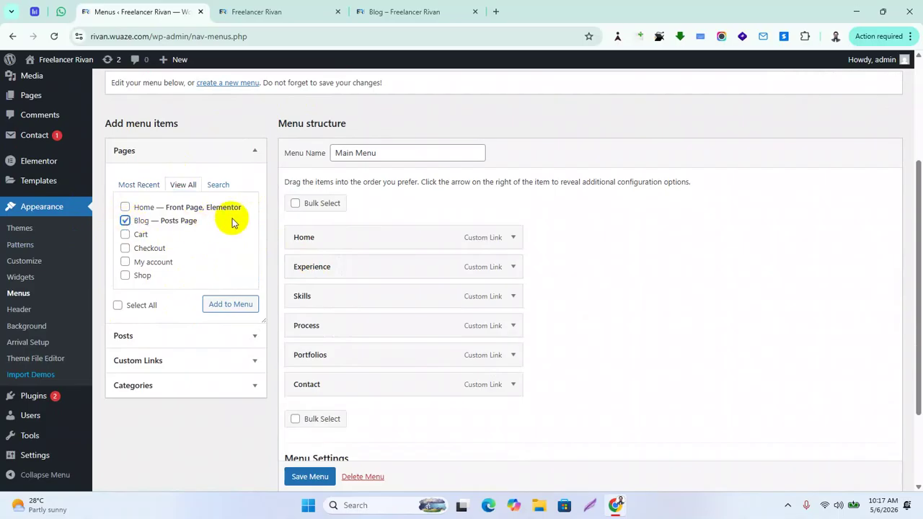
pyautogui.click(229, 307)
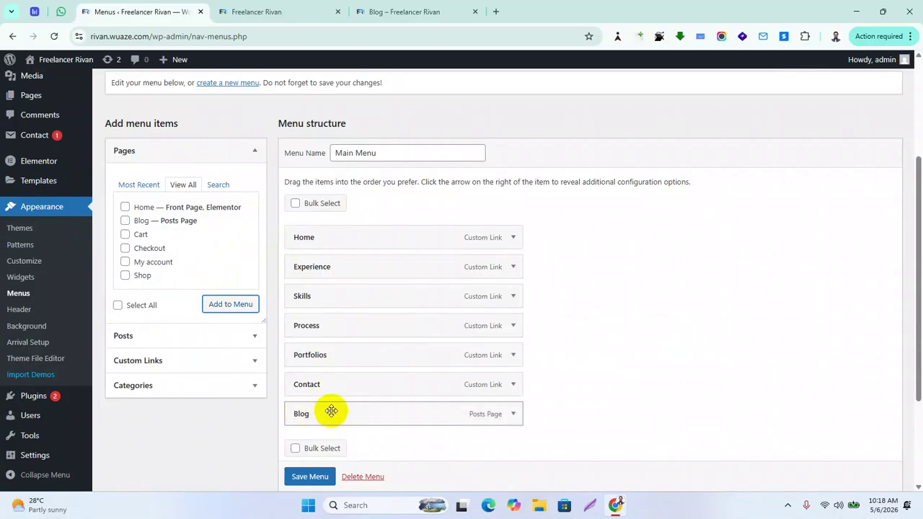
pyautogui.click(353, 13)
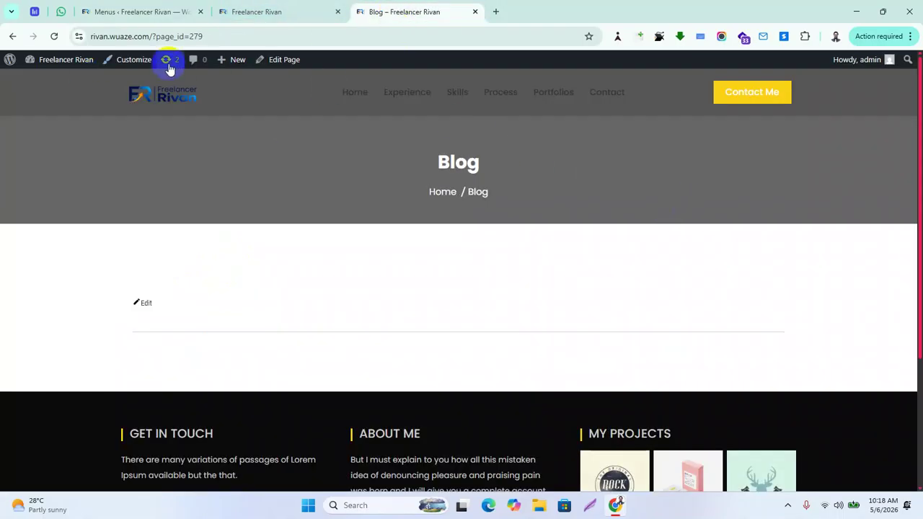
# Copy the site's base address and load it in a new Incognito window
pyautogui.moveTo(68, 63)
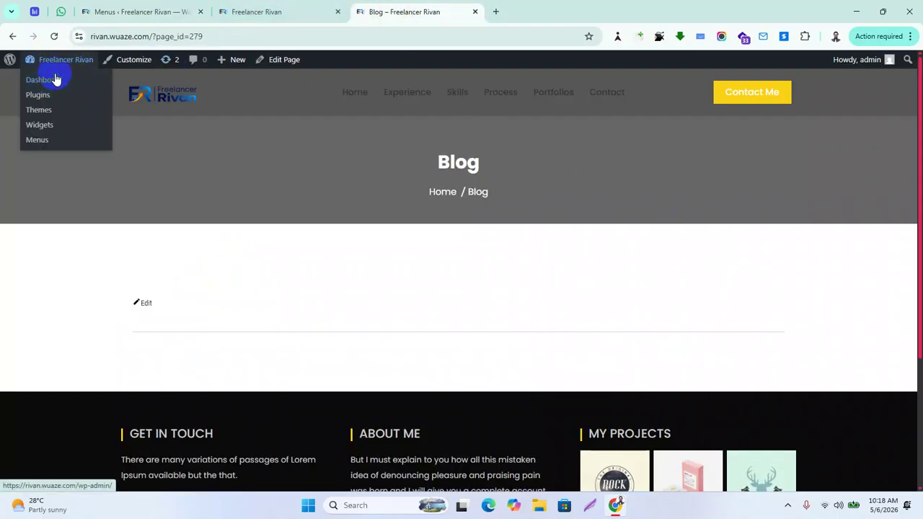
pyautogui.click(147, 37)
pyautogui.moveTo(148, 36); pyautogui.dragTo(35, 34)
pyautogui.hotkey('ctrl', 'c')
pyautogui.moveTo(77, 72)
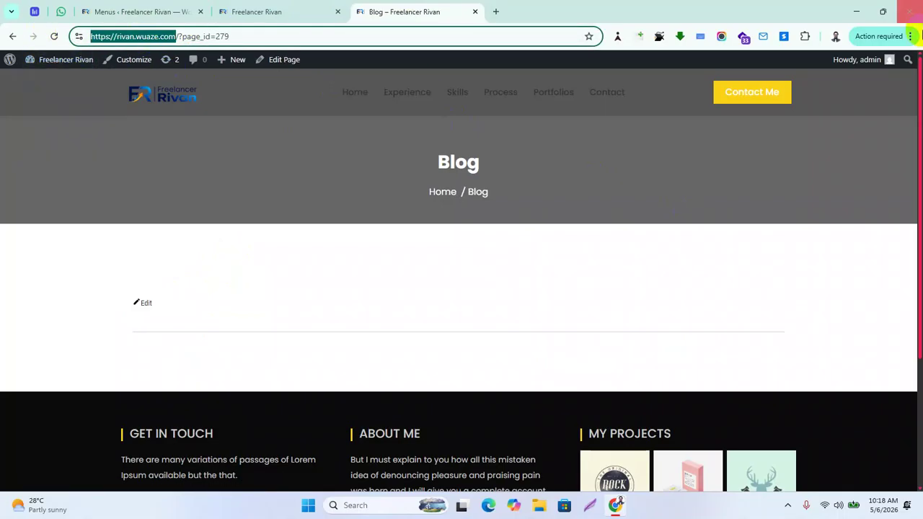
pyautogui.click(910, 37)
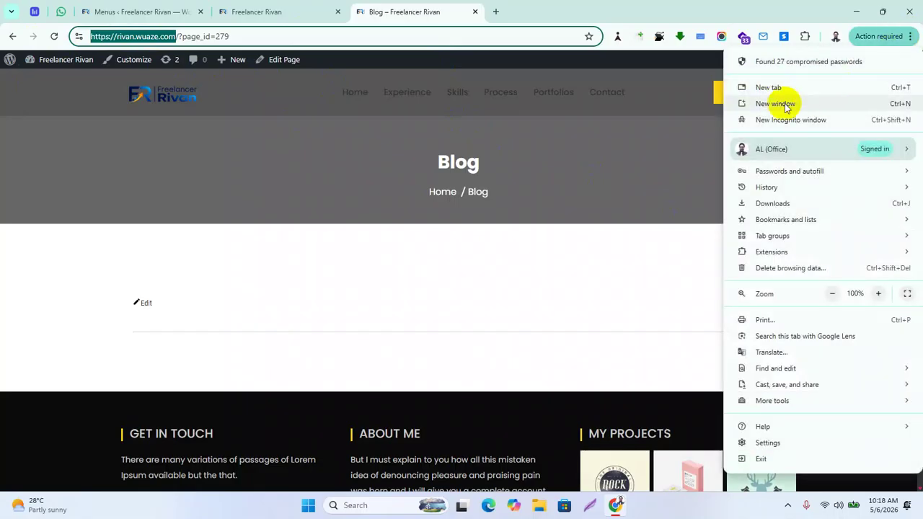
pyautogui.click(786, 119)
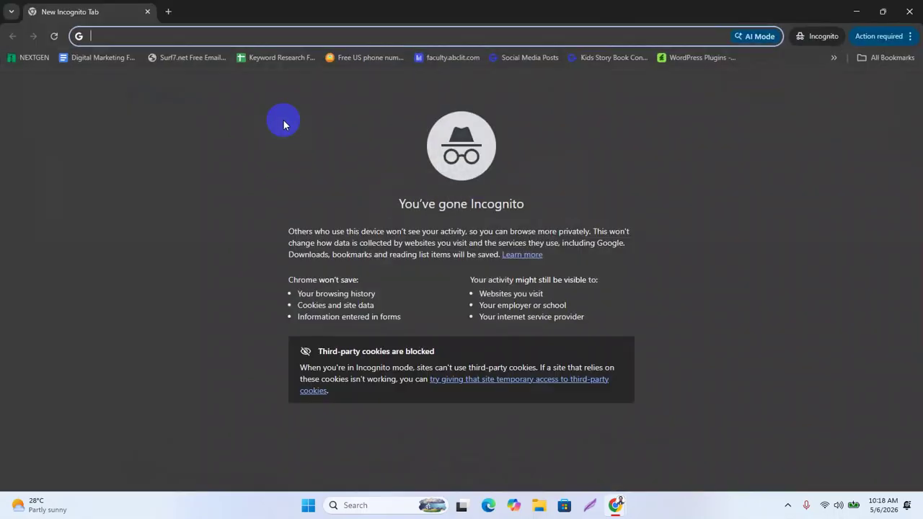
pyautogui.hotkey('ctrl', 'v')
pyautogui.press('Return')
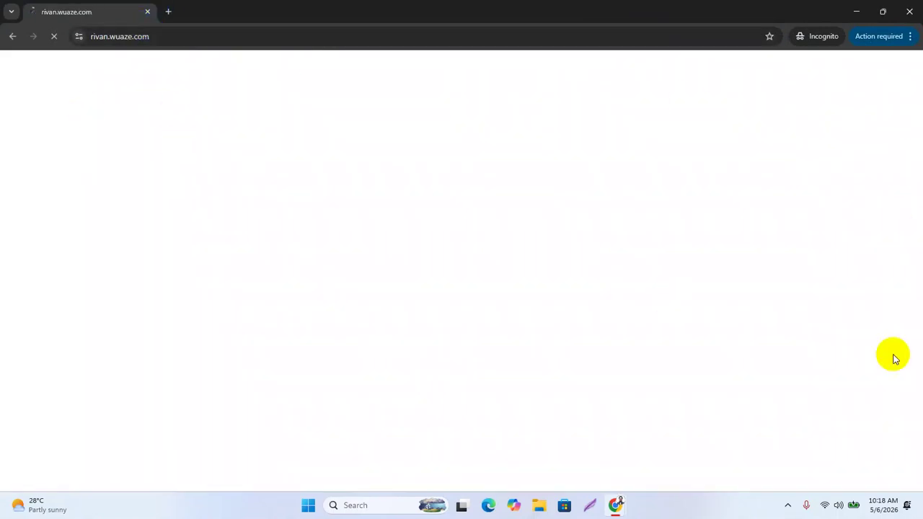
# Strip the extra query text from the address, reload the home page, then return to the admin window
pyautogui.click(175, 36)
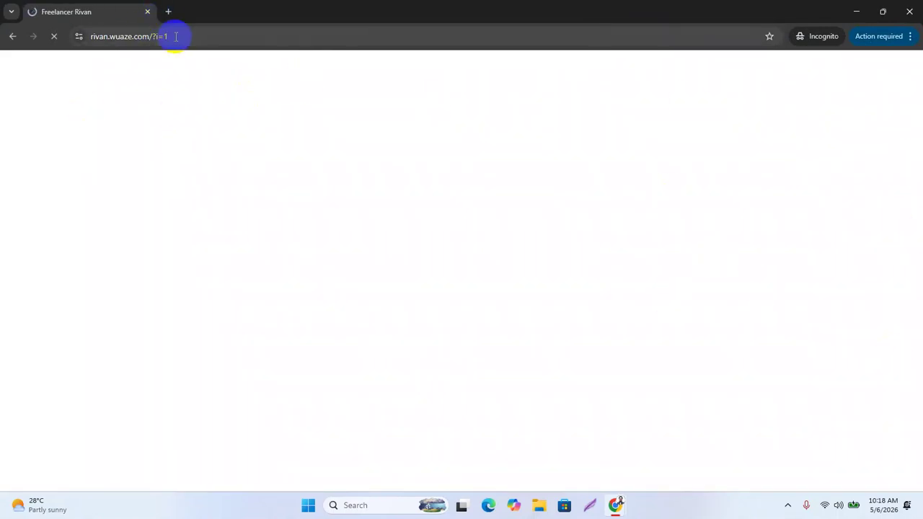
pyautogui.moveTo(158, 35); pyautogui.dragTo(292, 52)
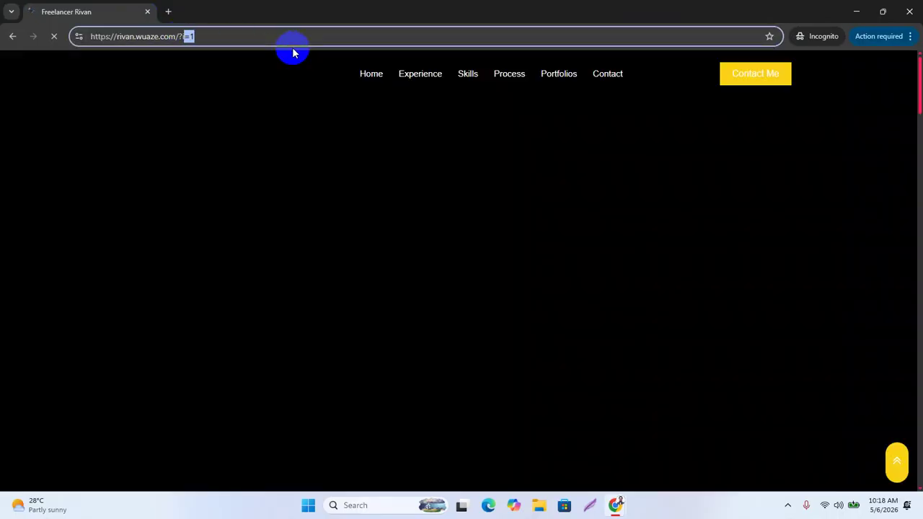
pyautogui.press('BackSpace')
pyautogui.press('BackSpace')
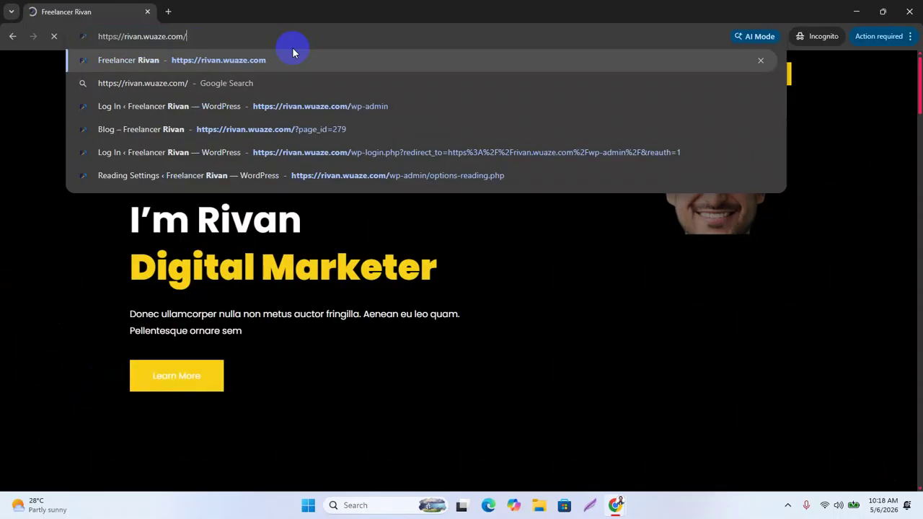
pyautogui.press('Return')
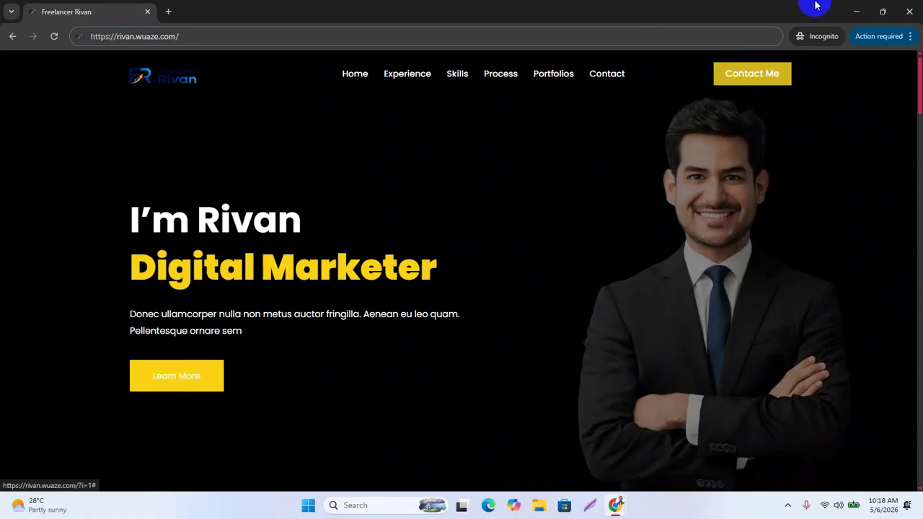
pyautogui.click(856, 11)
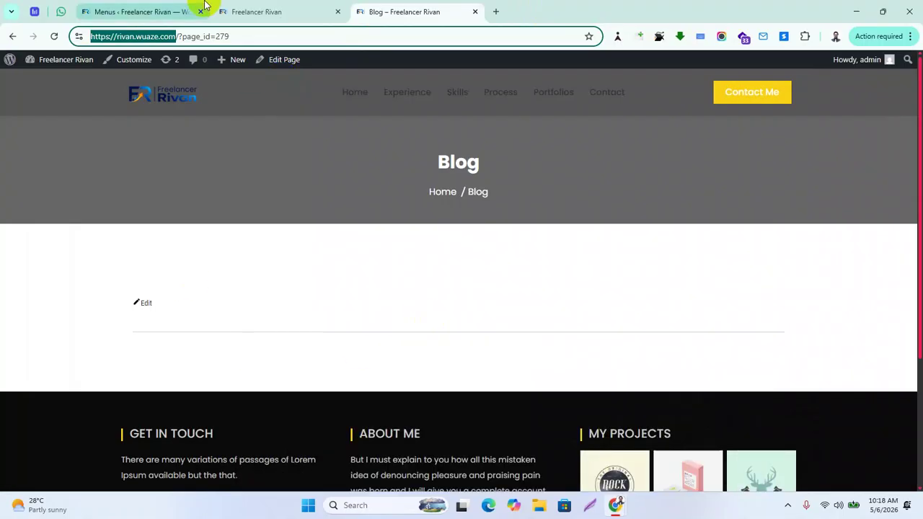
pyautogui.click(253, 11)
# Drag the Blog menu item up to sit directly under Home and save the Main Menu
pyautogui.click(170, 15)
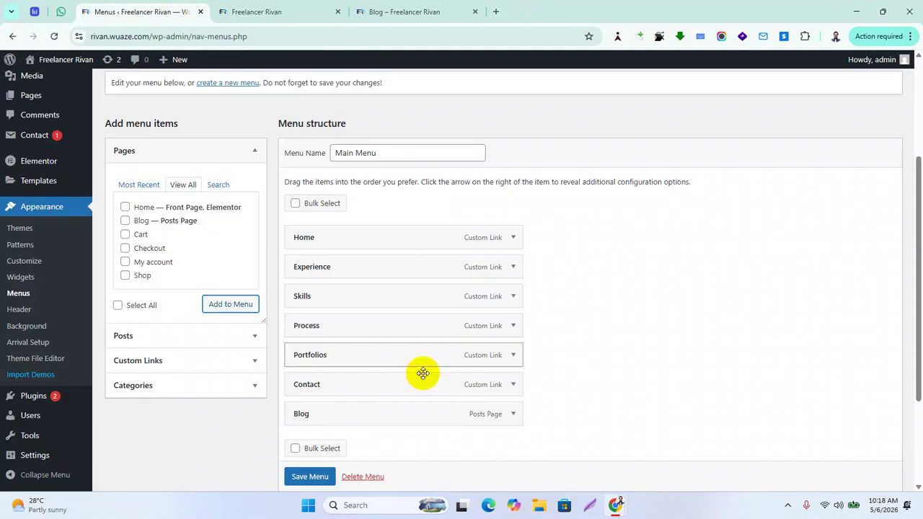
pyautogui.moveTo(329, 413); pyautogui.dragTo(289, 274)
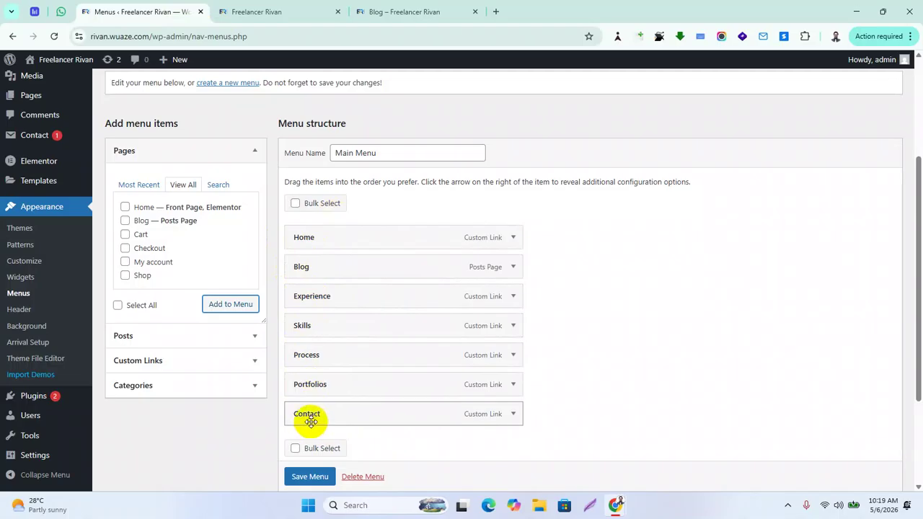
pyautogui.click(309, 476)
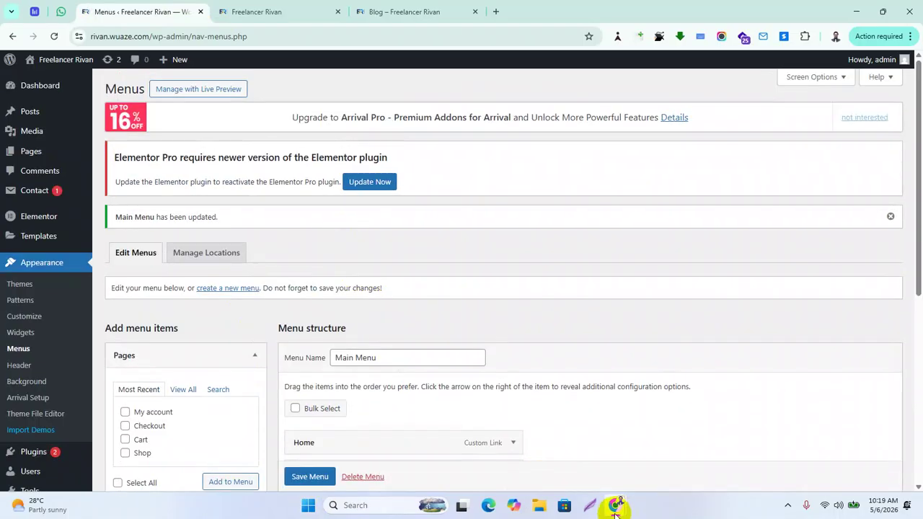
# Reload the live site in the Incognito window to confirm Blog follows Home, then minimize it
pyautogui.moveTo(615, 510)
pyautogui.click(658, 455)
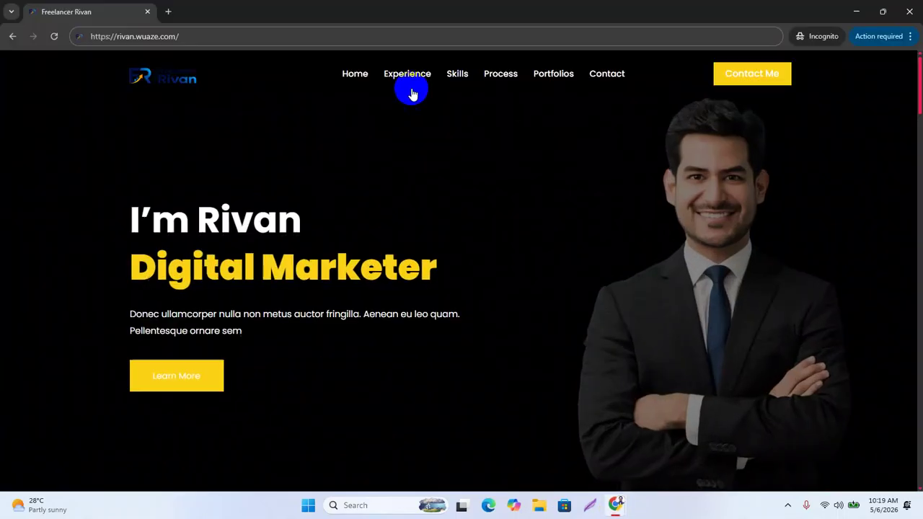
pyautogui.click(54, 36)
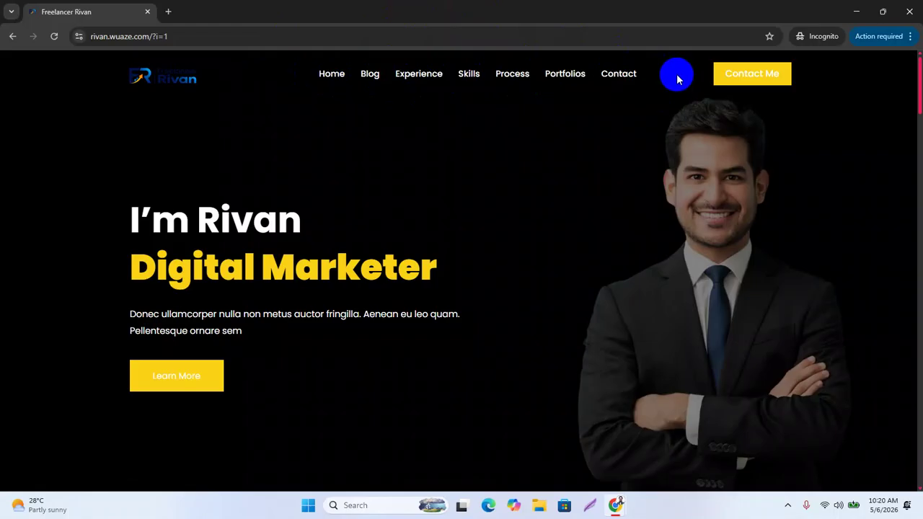
pyautogui.click(852, 12)
# Move the Blog menu item back to the end of the Main Menu, after Contact
pyautogui.scroll(-5, 385, 397)
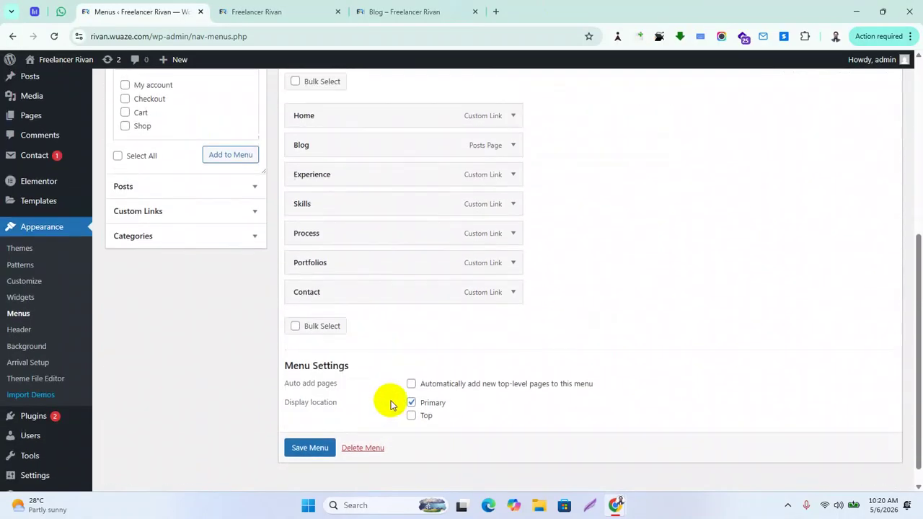
pyautogui.scroll(1, 390, 405)
pyautogui.moveTo(305, 181); pyautogui.dragTo(303, 350)
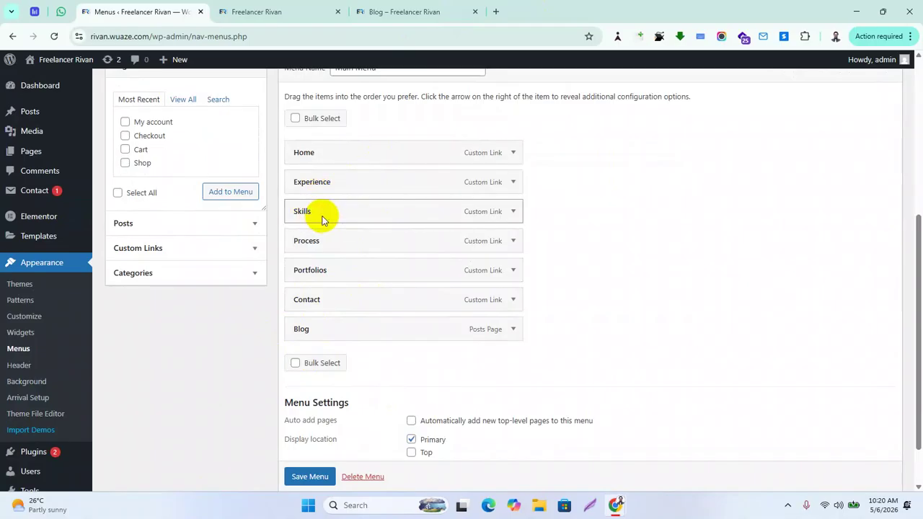
# Nest Skills, Process and Portfolios under Experience as sub items
pyautogui.moveTo(315, 217); pyautogui.dragTo(344, 205)
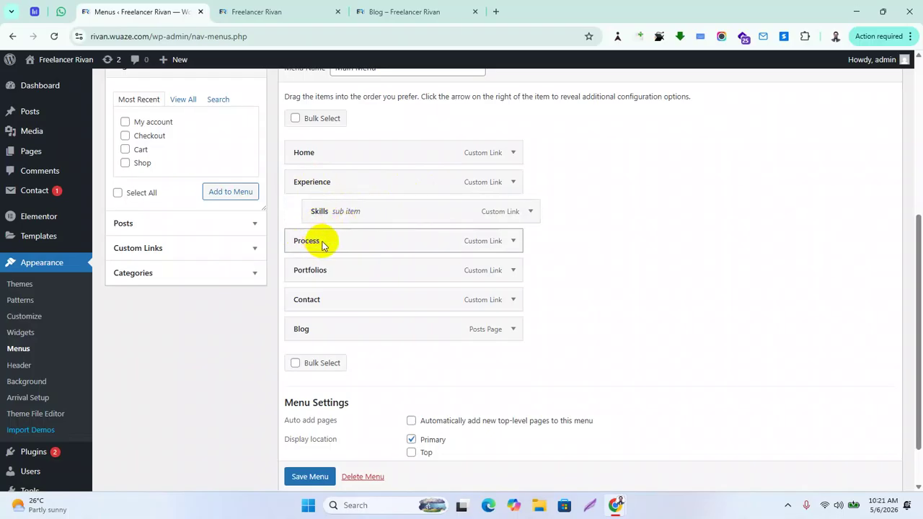
pyautogui.moveTo(313, 246); pyautogui.dragTo(330, 235)
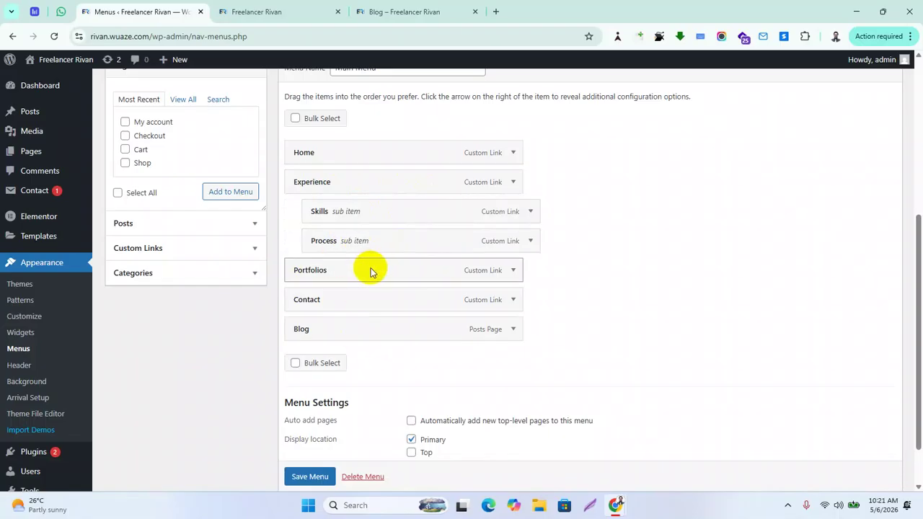
pyautogui.moveTo(313, 275); pyautogui.dragTo(404, 240)
pyautogui.scroll(-2, 388, 320)
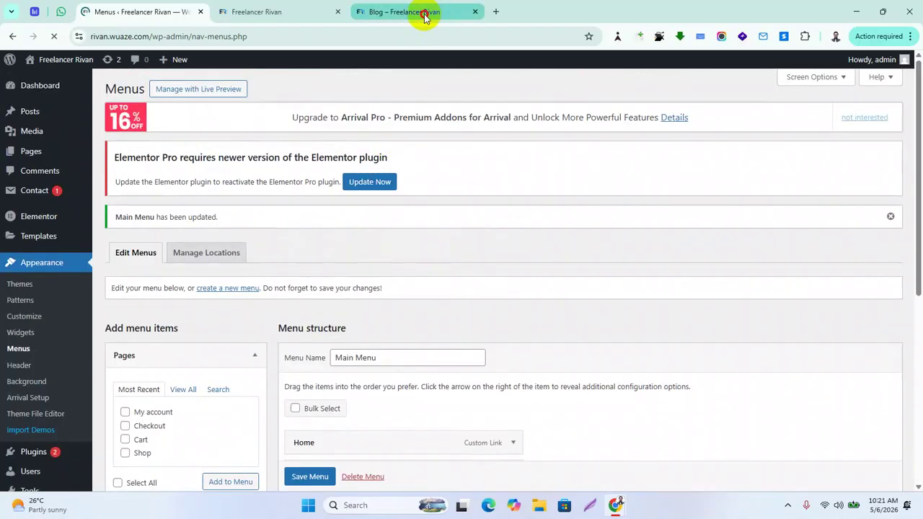
pyautogui.click(424, 15)
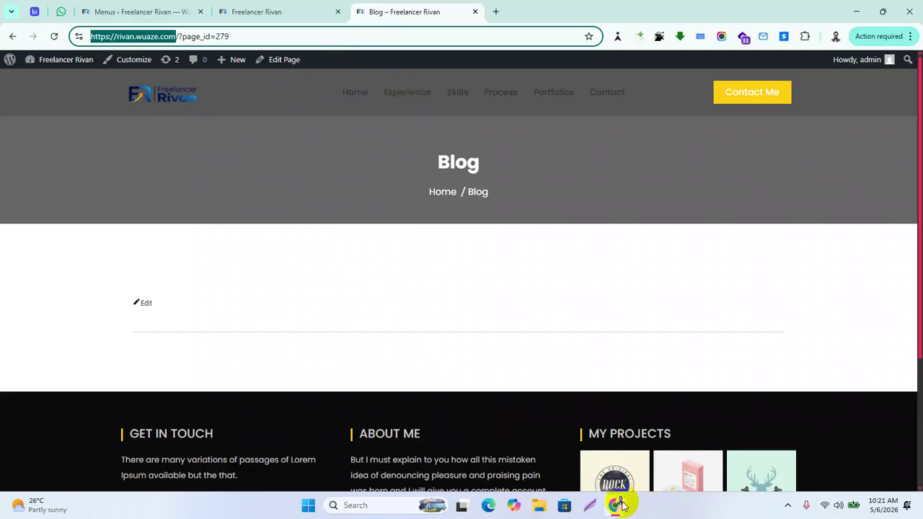
# Reload the live site in the Incognito window and check the Experience dropdown in the navigation
pyautogui.moveTo(621, 506)
pyautogui.click(685, 443)
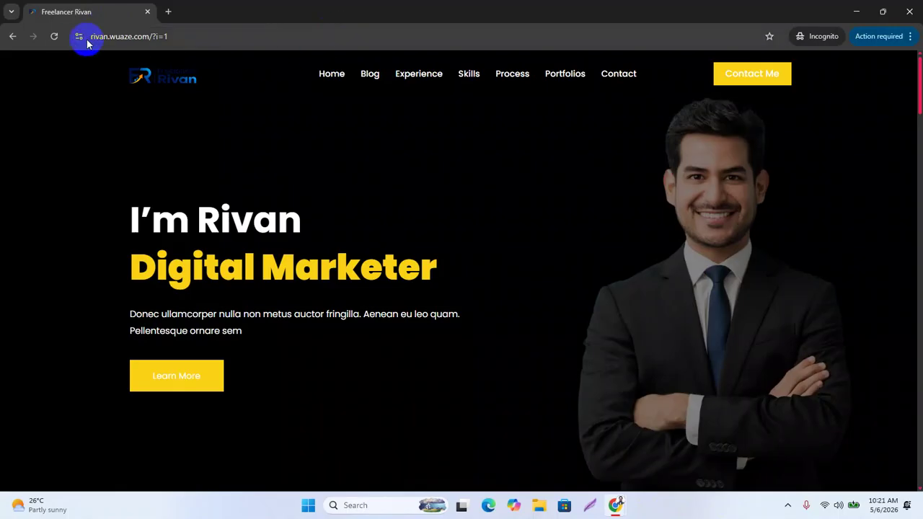
pyautogui.click(54, 36)
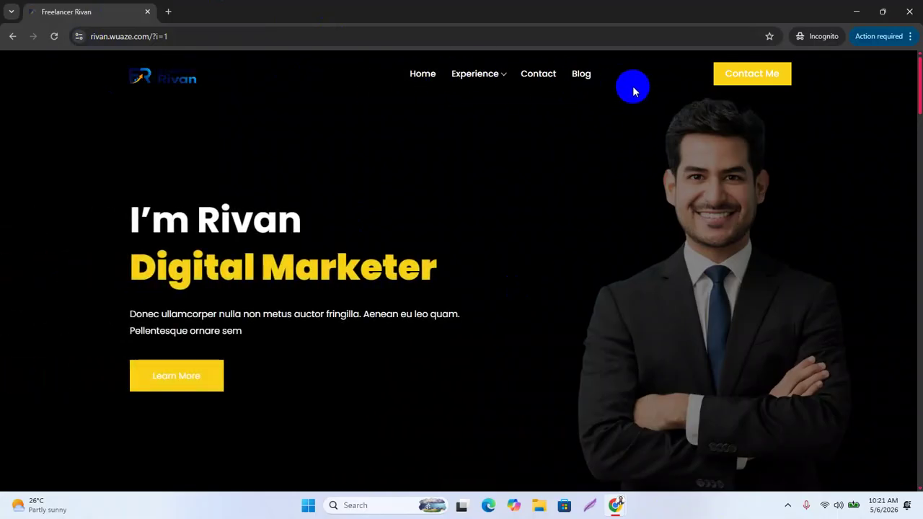
pyautogui.moveTo(486, 77)
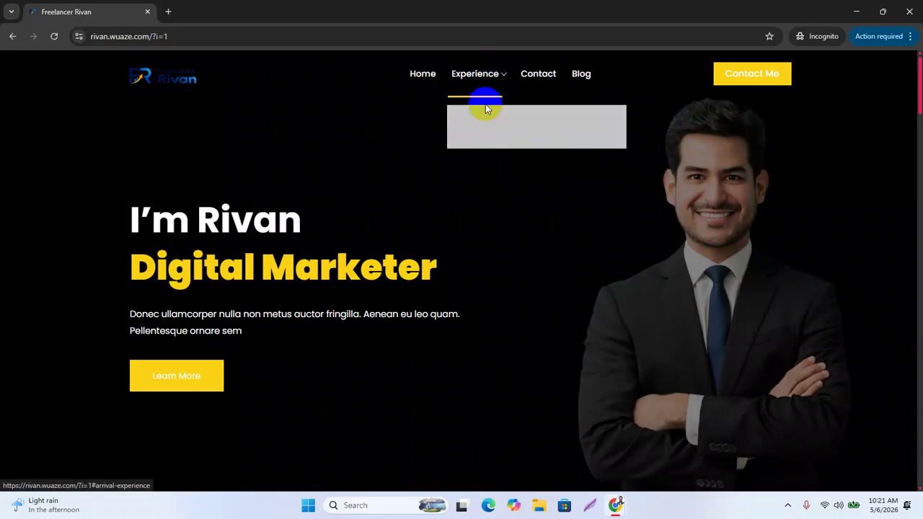
pyautogui.moveTo(480, 118)
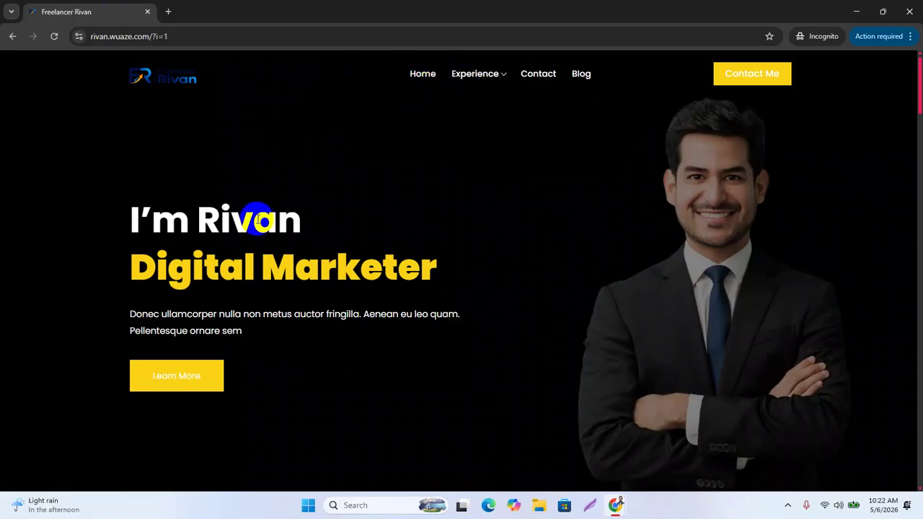
pyautogui.moveTo(616, 503)
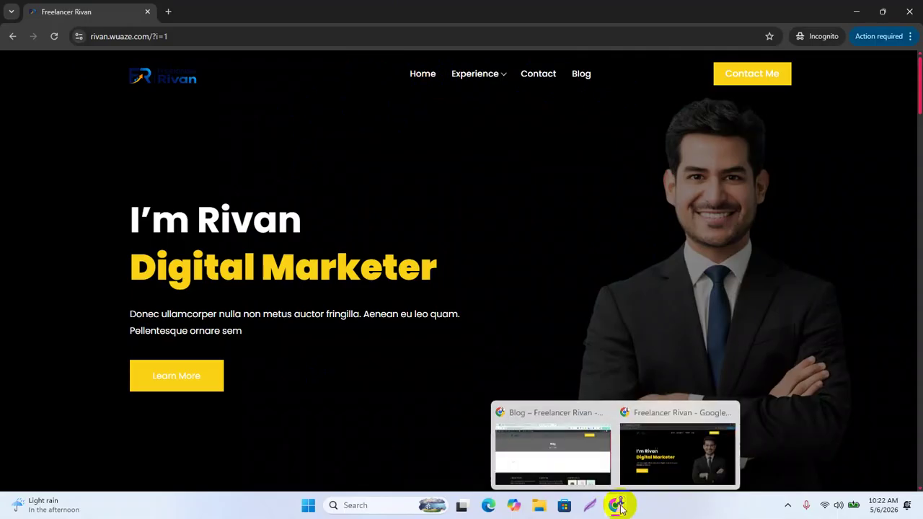
# Bring the admin browser window forward and go back to the Main Menu editor tab
pyautogui.click(552, 450)
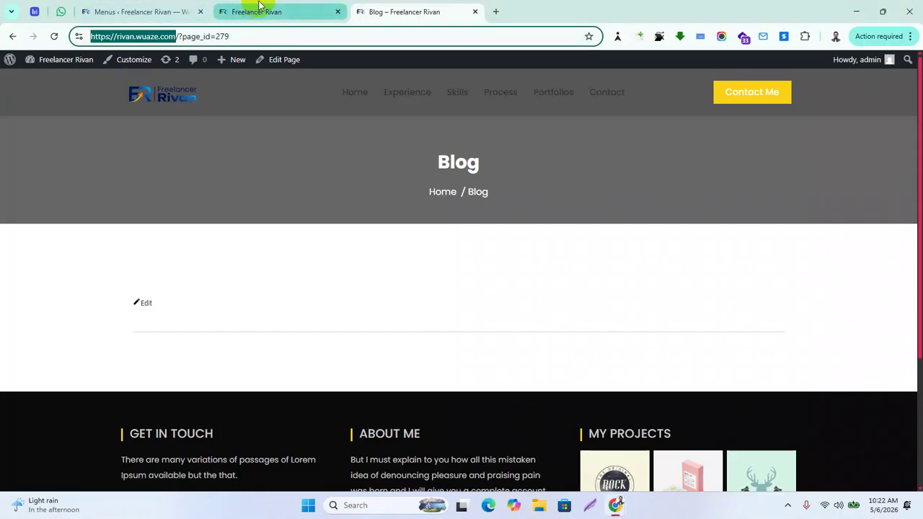
pyautogui.click(258, 9)
pyautogui.click(142, 9)
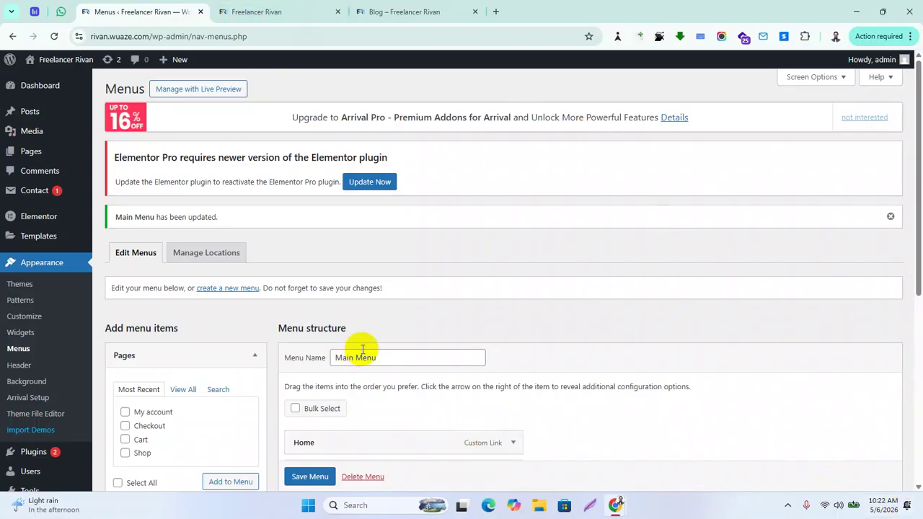
# Move Skills, Portfolios and Process out from under Experience to the top level, then save Main Menu
pyautogui.scroll(-3, 364, 352)
pyautogui.scroll(-3, 411, 361)
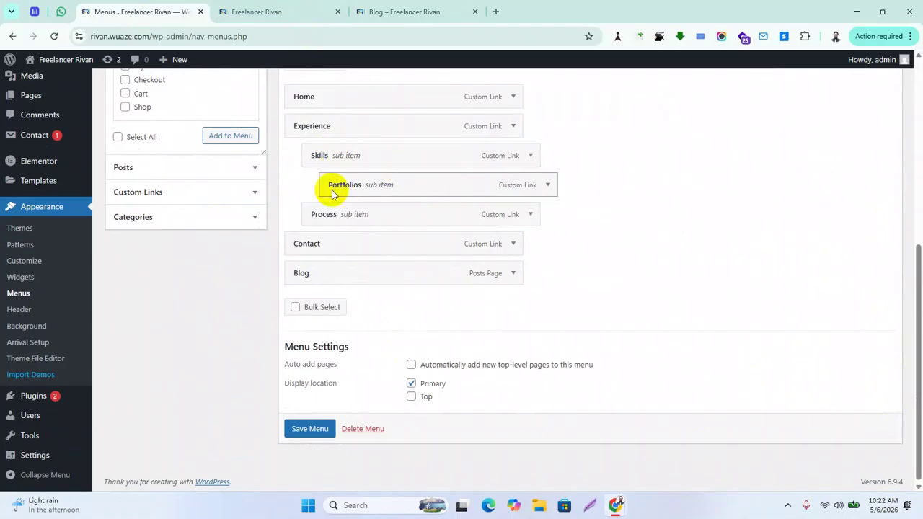
pyautogui.scroll(1, 324, 209)
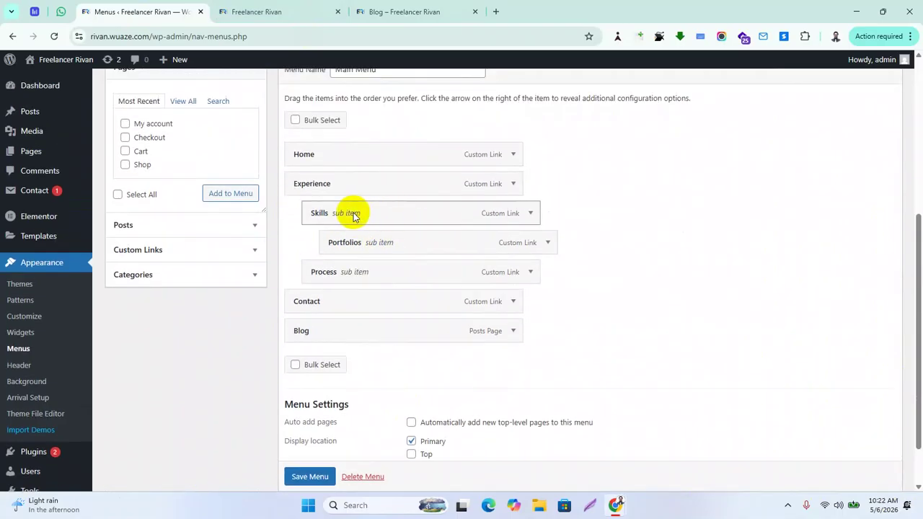
pyautogui.moveTo(355, 214); pyautogui.dragTo(319, 208)
pyautogui.moveTo(350, 242)
pyautogui.mouseDown()
pyautogui.moveTo(356, 231)
pyautogui.moveTo(359, 245)
pyautogui.mouseUp()
pyautogui.moveTo(330, 241)
pyautogui.mouseDown()
pyautogui.moveTo(305, 243)
pyautogui.moveTo(323, 218)
pyautogui.moveTo(306, 215)
pyautogui.moveTo(338, 217)
pyautogui.moveTo(319, 278)
pyautogui.moveTo(329, 241)
pyautogui.moveTo(321, 244)
pyautogui.mouseUp()
pyautogui.moveTo(338, 211); pyautogui.dragTo(325, 212)
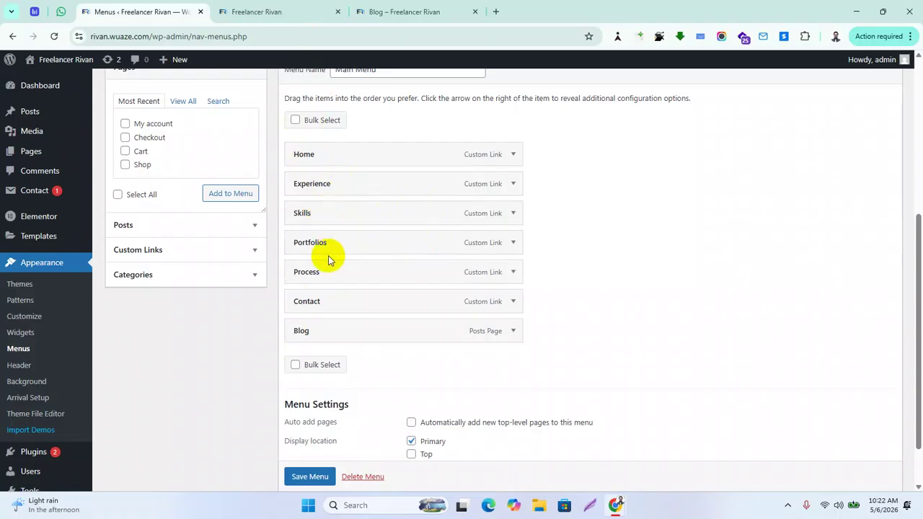
pyautogui.scroll(-2, 354, 397)
pyautogui.click(309, 433)
# Bring up the incognito Freelancer Rivan site and open its Blog page from the top navigation
pyautogui.moveTo(619, 507)
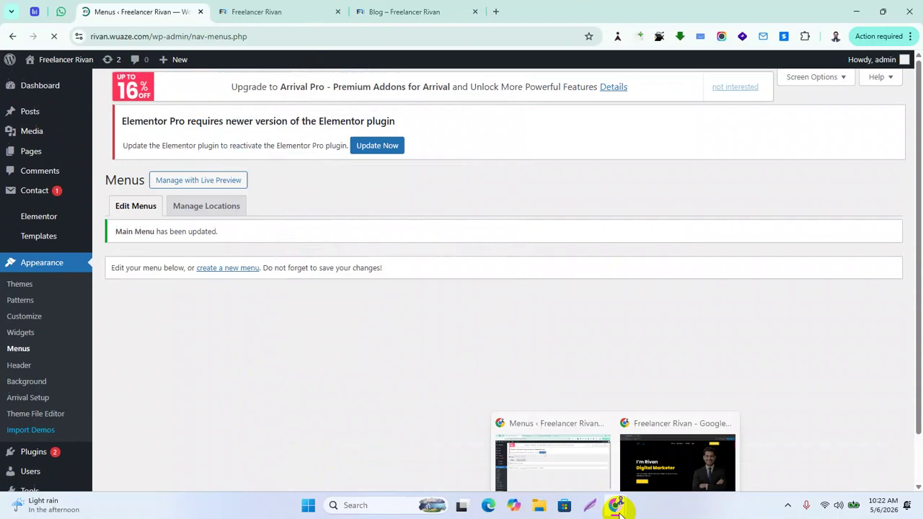
pyautogui.click(677, 458)
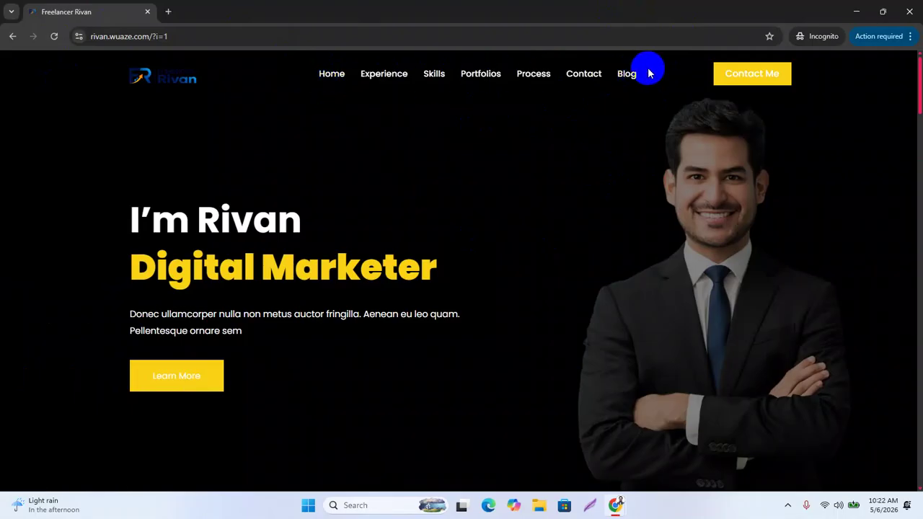
pyautogui.click(620, 68)
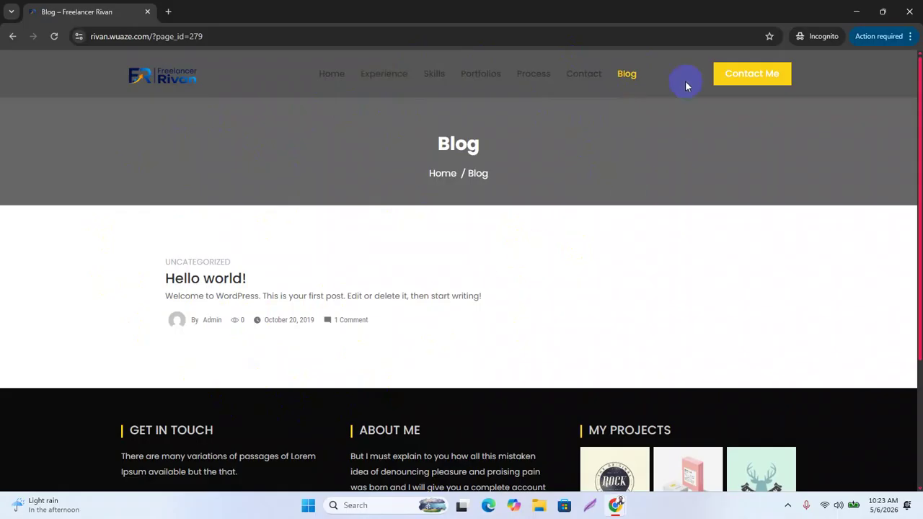
pyautogui.click(543, 255)
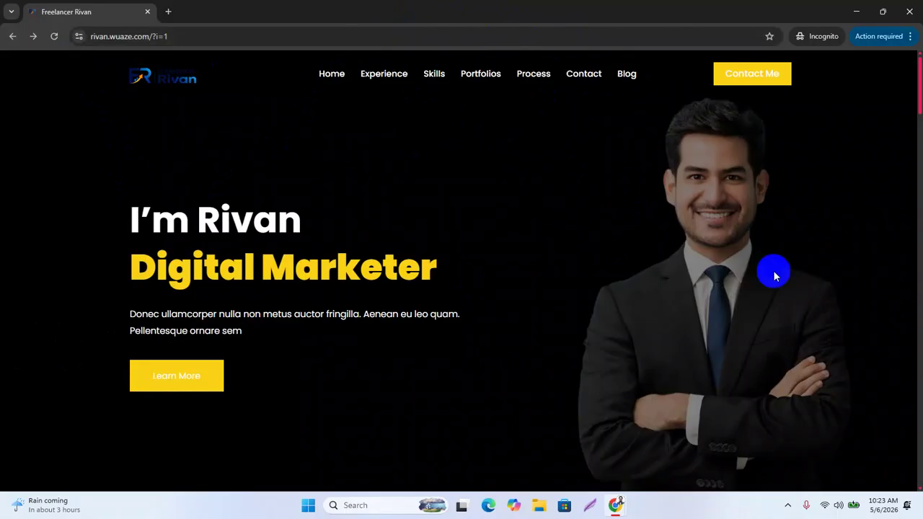
# Scroll the live home page down to the footer and back up, then minimize the incognito window
pyautogui.scroll(-10, 457, 290)
pyautogui.scroll(-15, 468, 315)
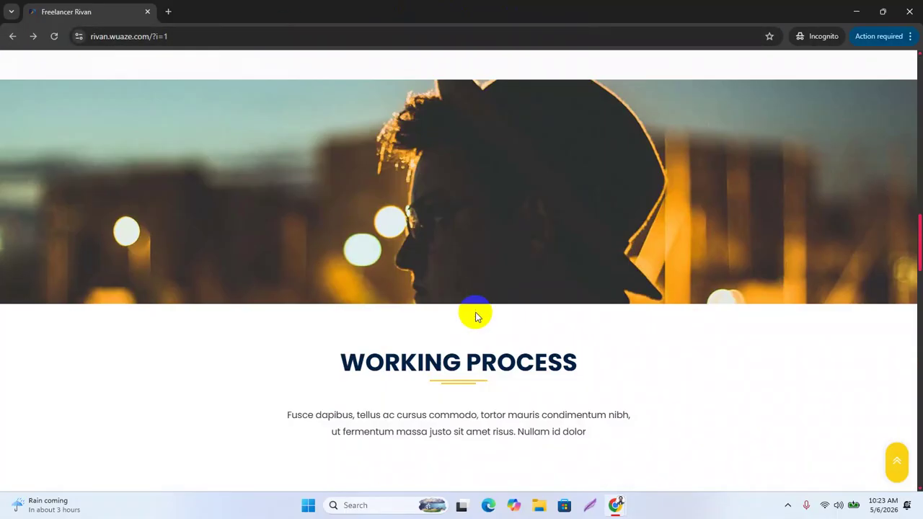
pyautogui.scroll(-3, 490, 319)
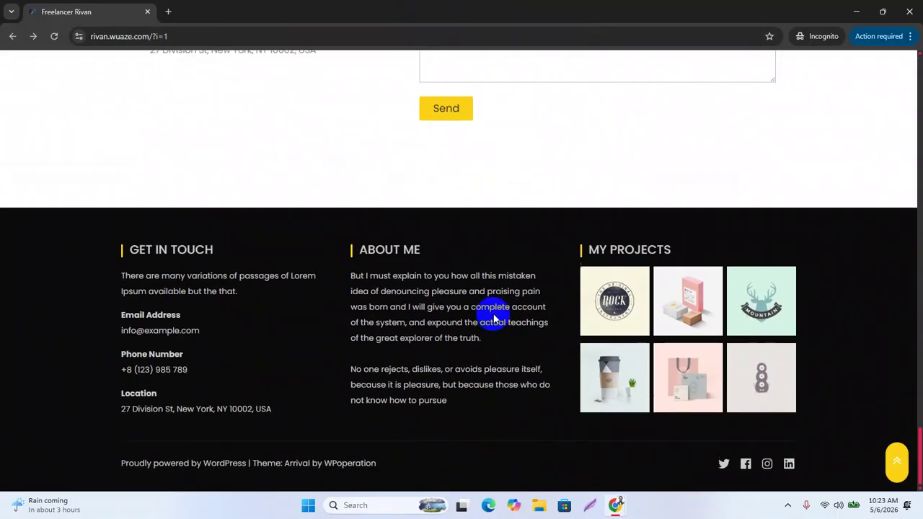
pyautogui.scroll(7, 494, 310)
pyautogui.scroll(-3, 494, 314)
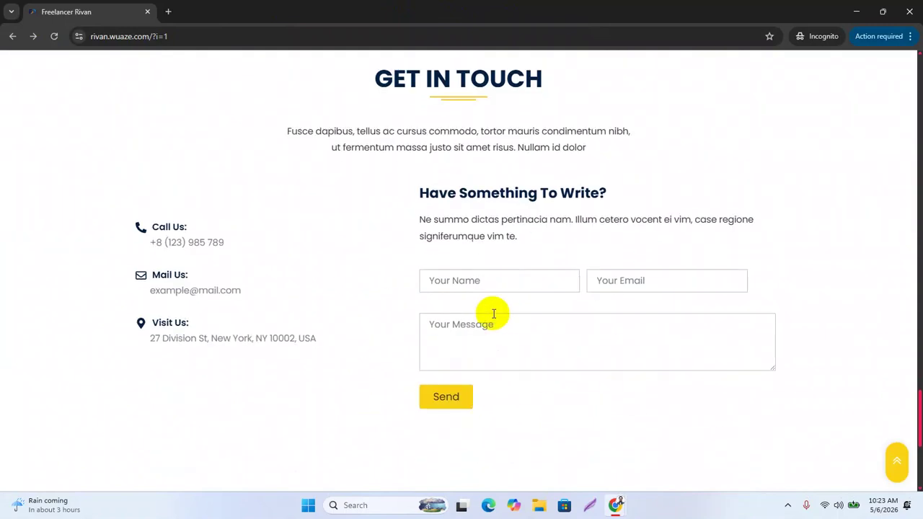
pyautogui.scroll(-4, 494, 313)
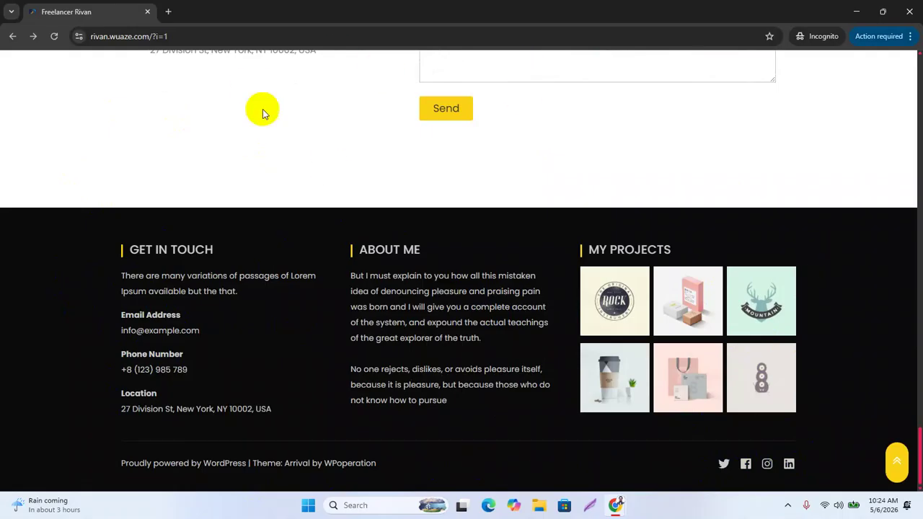
pyautogui.scroll(20, 393, 265)
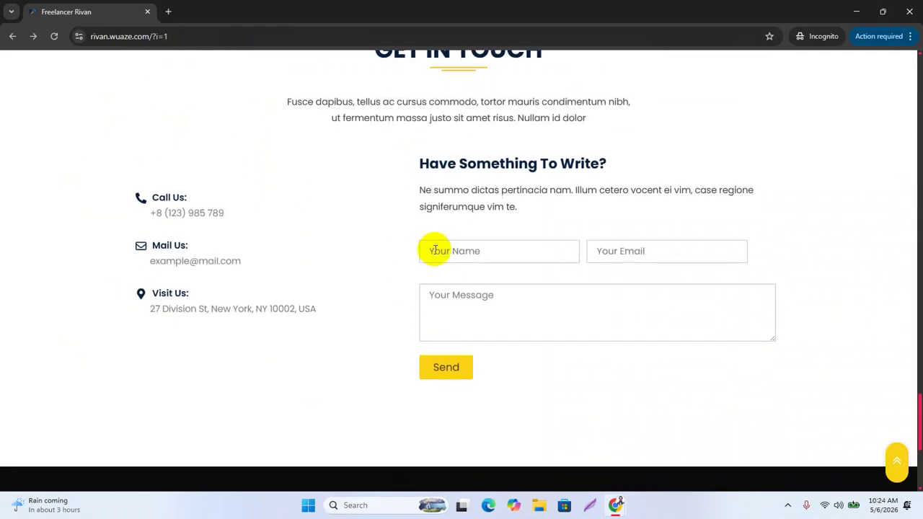
pyautogui.scroll(10, 712, 203)
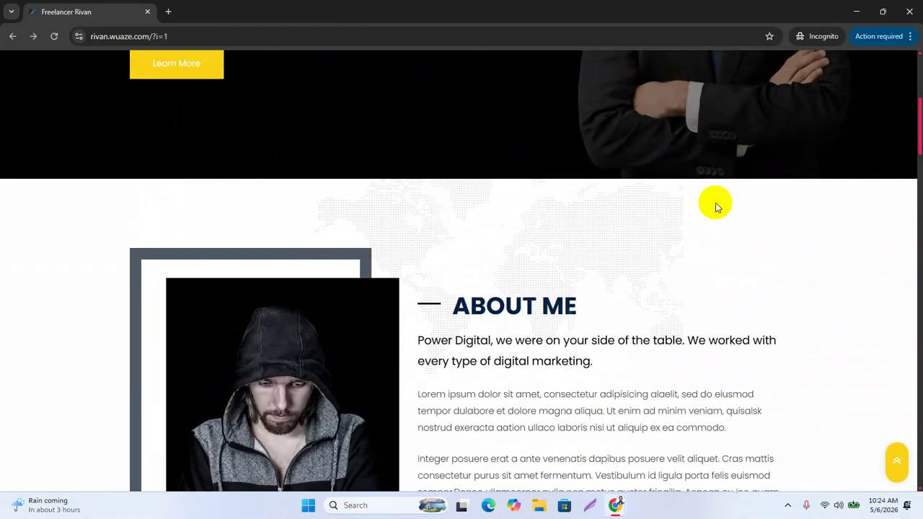
pyautogui.click(857, 11)
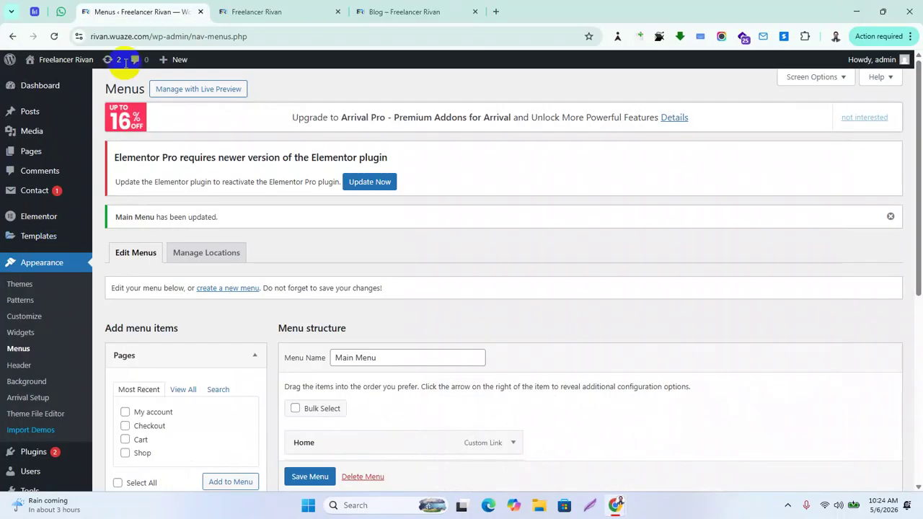
# From the Freelancer Rivan home page tab, launch Edit with Elementor from the admin bar
pyautogui.click(364, 12)
pyautogui.click(239, 12)
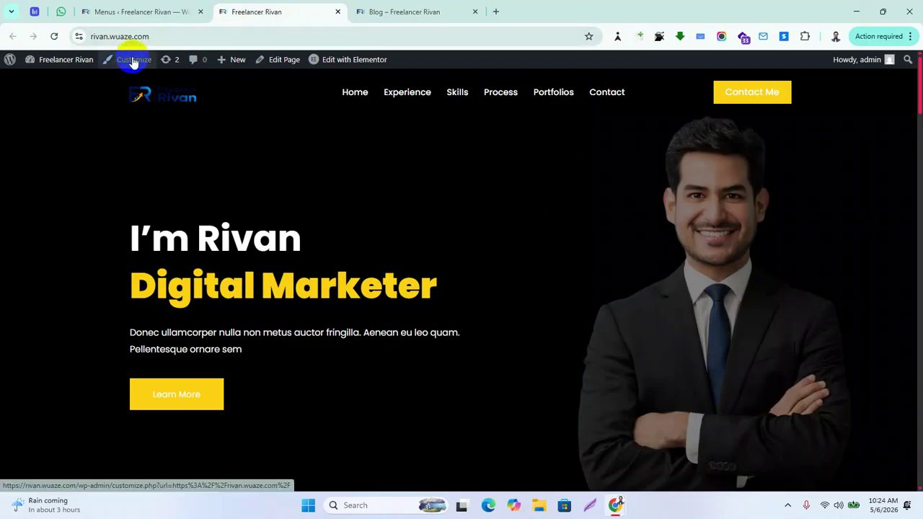
pyautogui.scroll(-20, 428, 282)
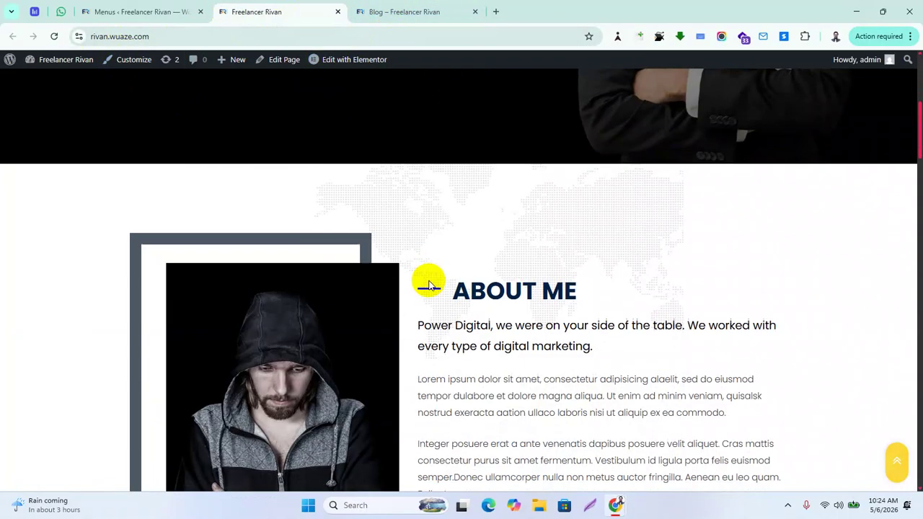
pyautogui.scroll(5, 443, 306)
pyautogui.scroll(15, 447, 306)
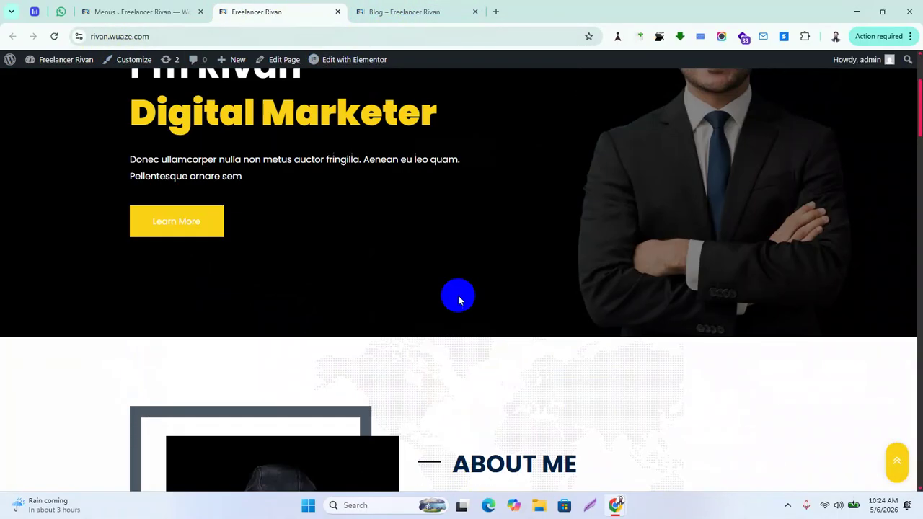
pyautogui.moveTo(364, 63)
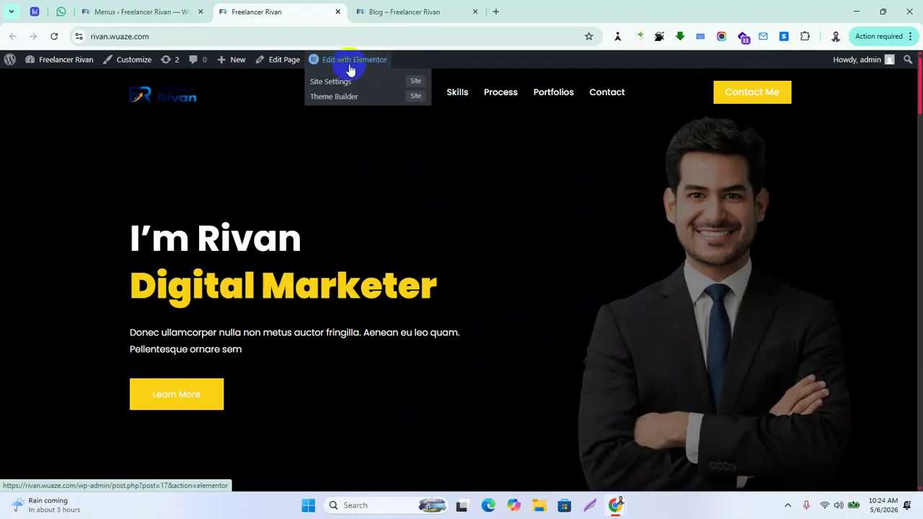
pyautogui.click(347, 64)
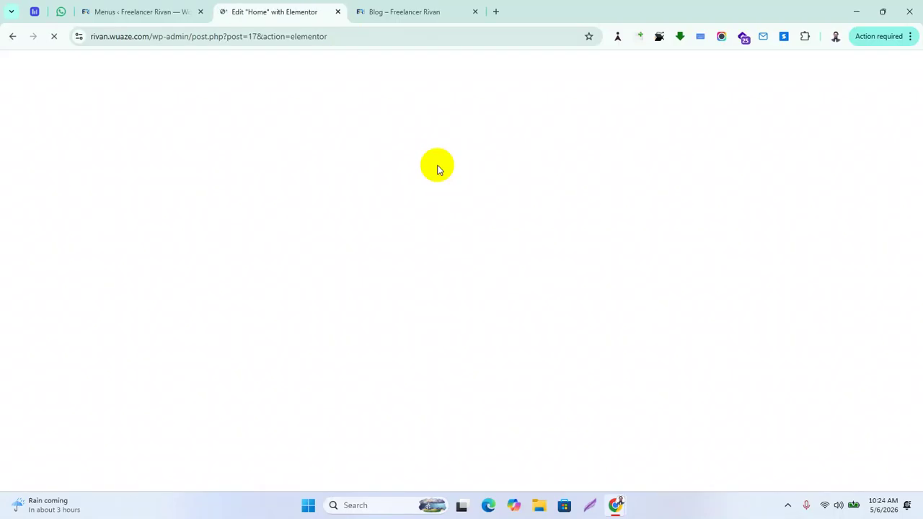
# Glance at the Blog tab, then return to the Edit "Home" with Elementor tab
pyautogui.click(427, 10)
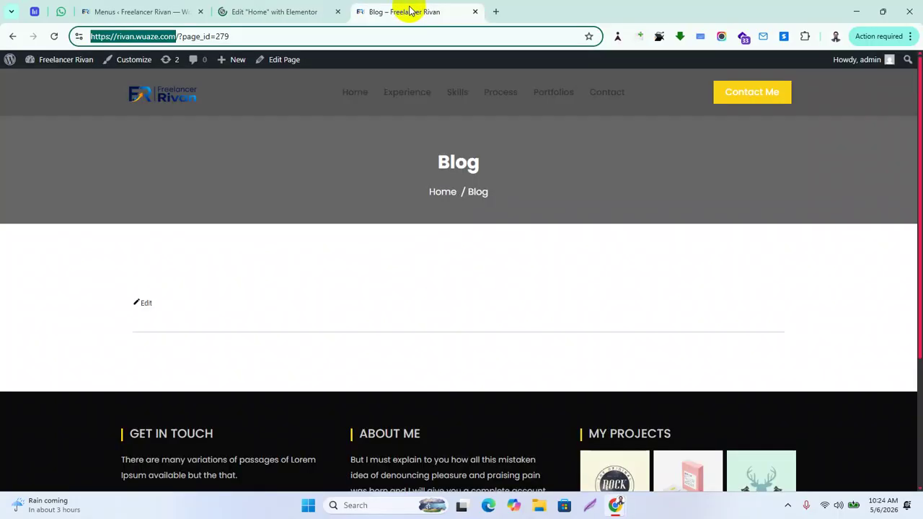
pyautogui.click(264, 13)
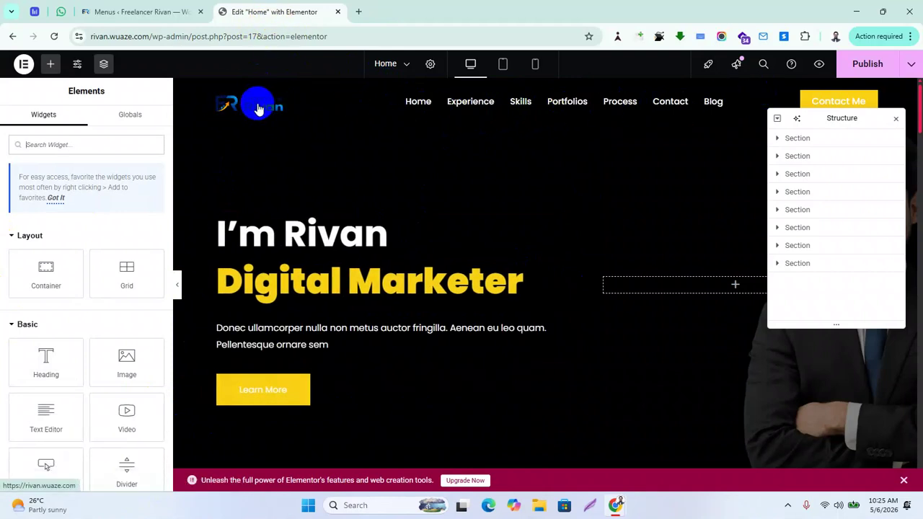
# Inspect the hero's I'm Rivan and Digital Marketer headings and its intro paragraph
pyautogui.click(372, 232)
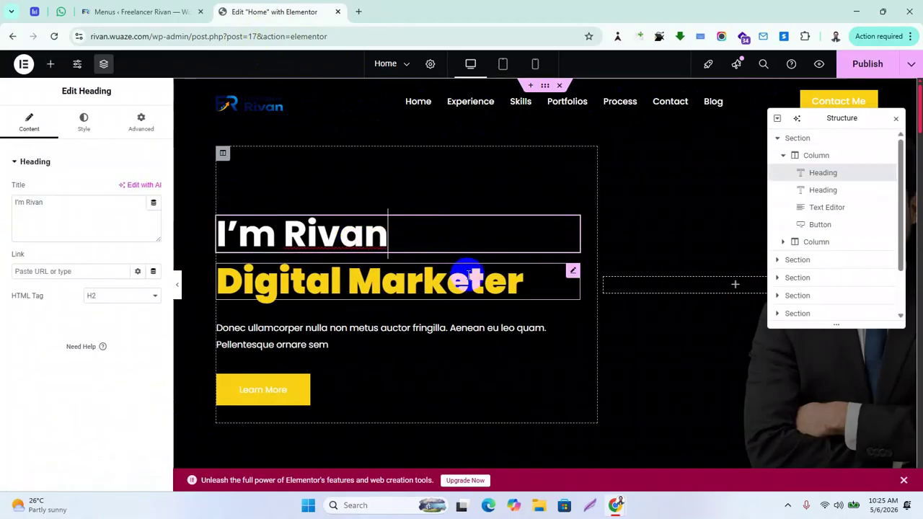
pyautogui.click(473, 278)
pyautogui.click(464, 324)
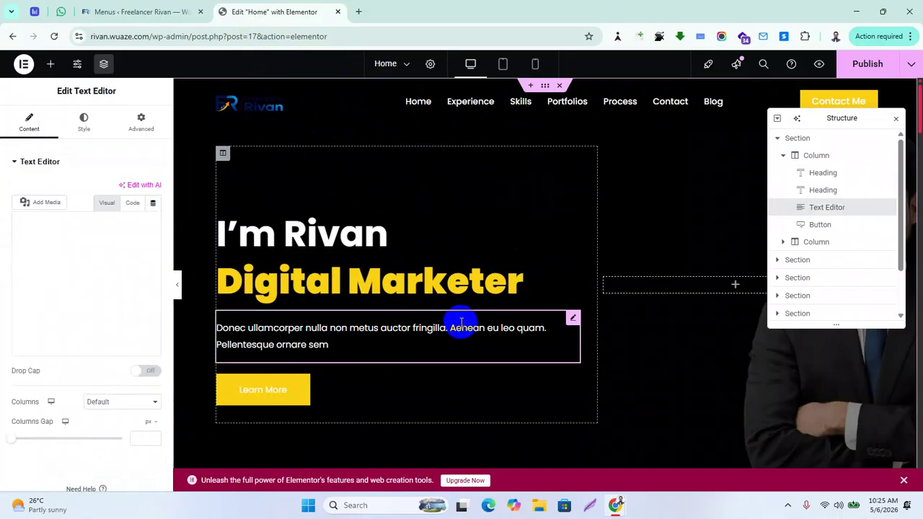
pyautogui.scroll(-8, 439, 255)
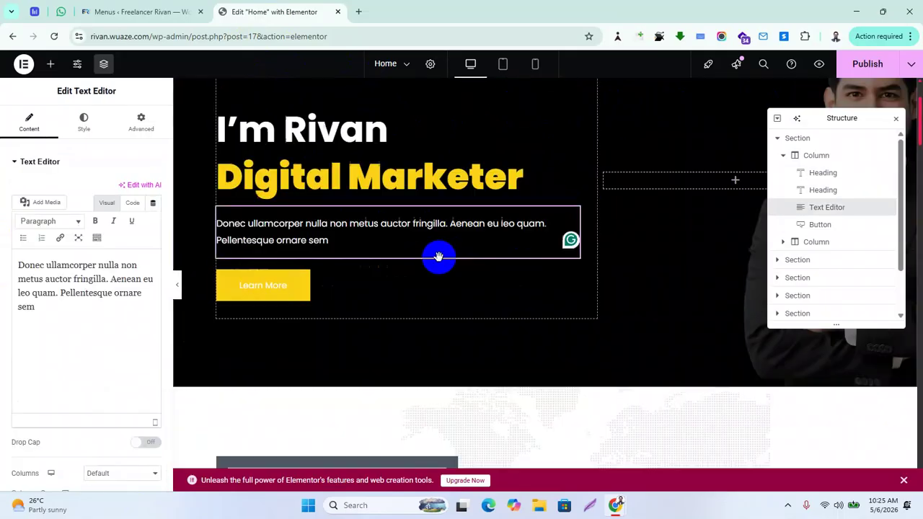
pyautogui.scroll(-15, 475, 254)
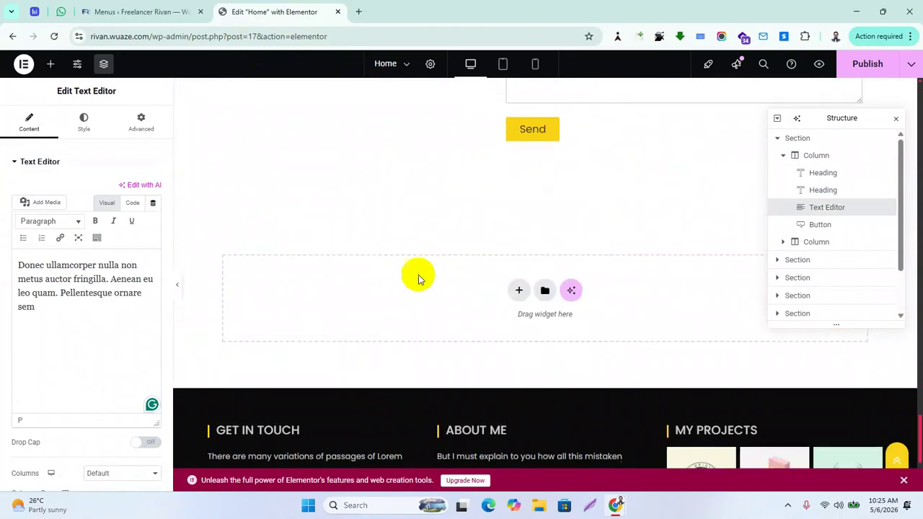
pyautogui.scroll(-3, 433, 275)
pyautogui.click(485, 274)
pyautogui.moveTo(478, 257)
pyautogui.mouseDown()
pyautogui.moveTo(484, 305)
pyautogui.moveTo(267, 315)
pyautogui.moveTo(426, 313)
pyautogui.mouseUp()
pyautogui.scroll(3, 426, 313)
pyautogui.scroll(3, 365, 238)
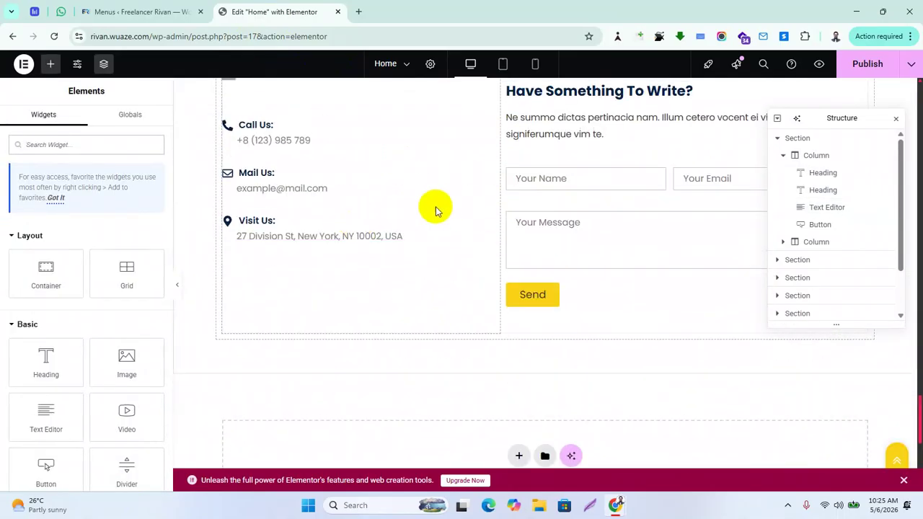
# Inspect the Get in Touch address, email and phone headings and intro paragraph
pyautogui.click(330, 240)
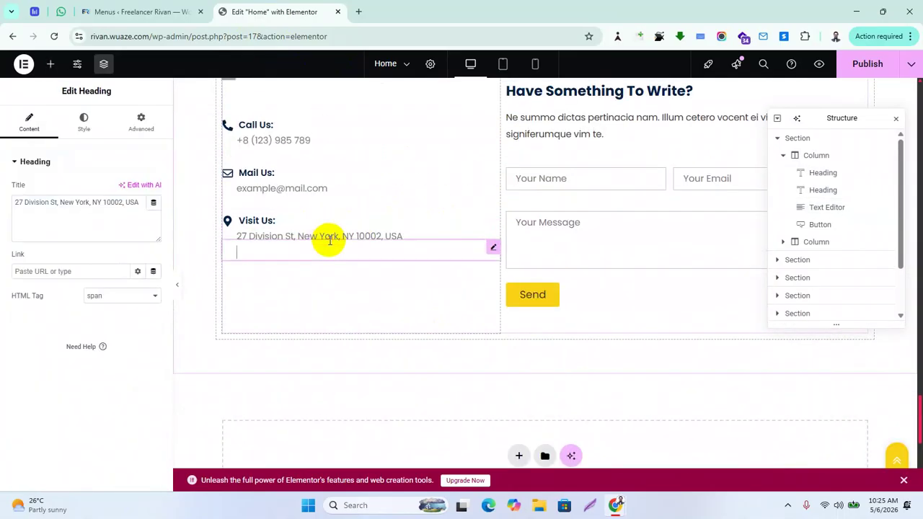
pyautogui.click(274, 185)
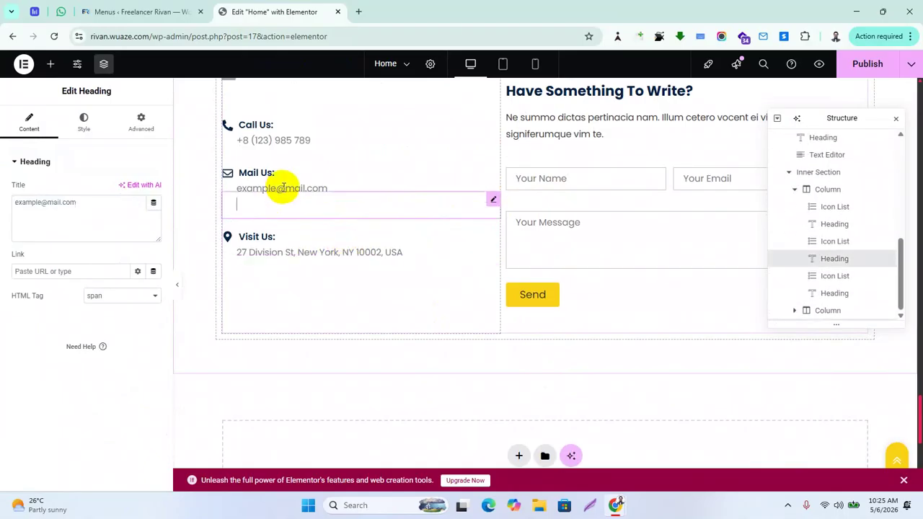
pyautogui.click(303, 138)
pyautogui.scroll(1, 580, 220)
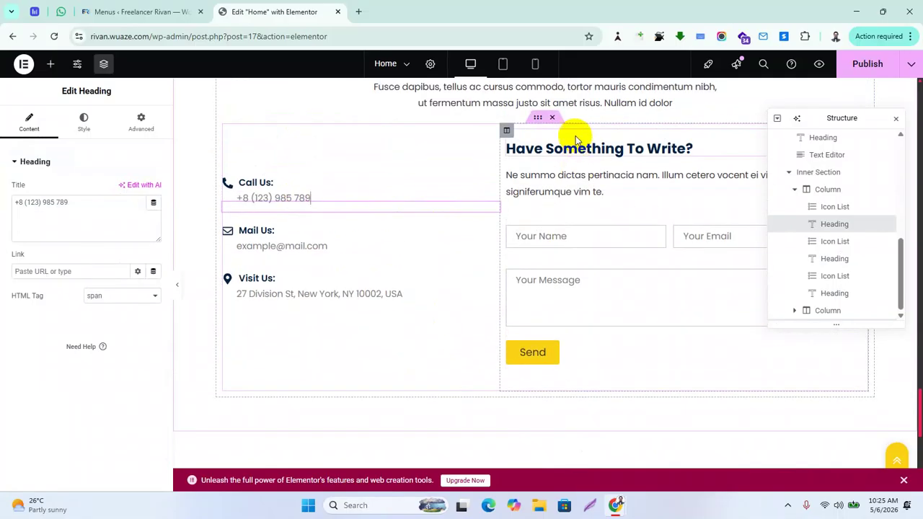
pyautogui.scroll(3, 581, 243)
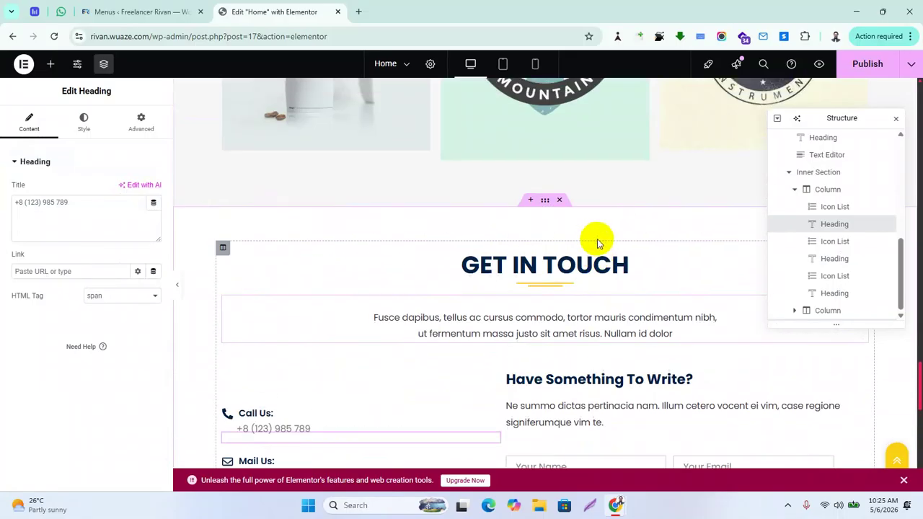
pyautogui.click(520, 325)
# Inspect the Recent Projects intro and the Awesome Design and Graphics Design service boxes
pyautogui.scroll(3, 533, 216)
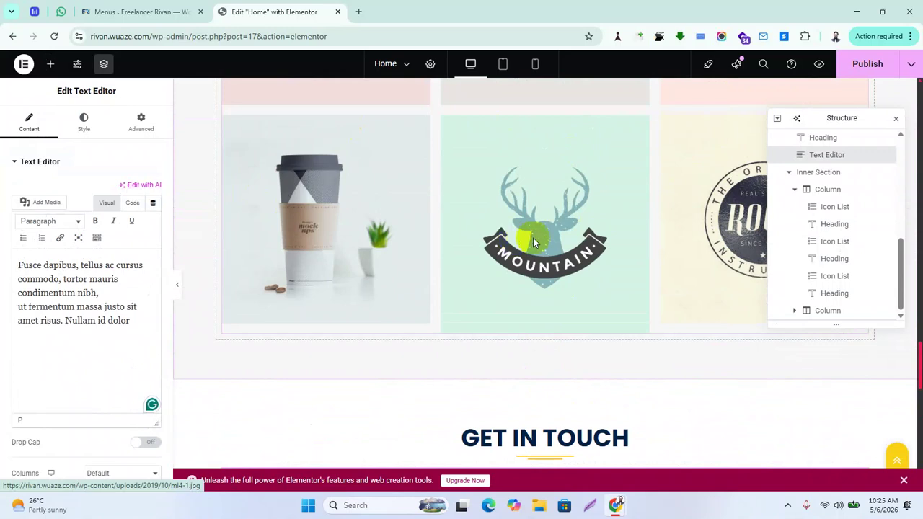
pyautogui.scroll(5, 580, 260)
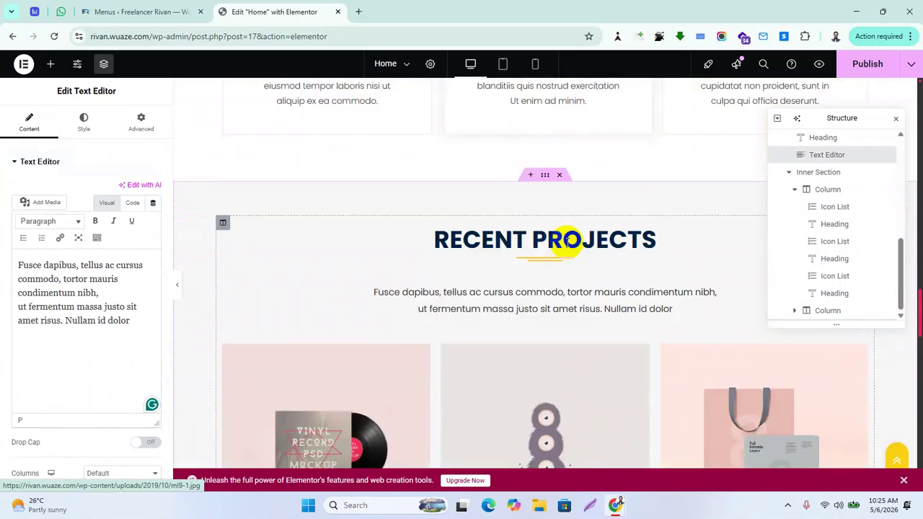
pyautogui.click(537, 308)
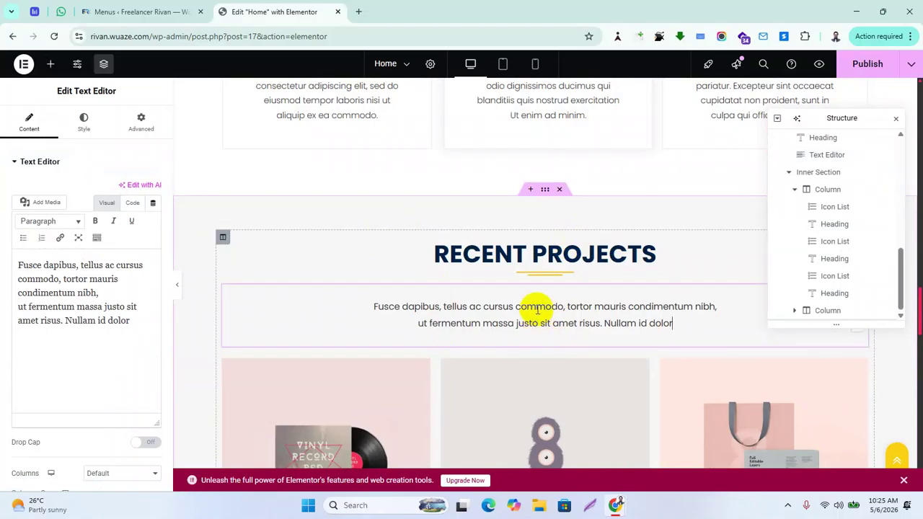
pyautogui.scroll(-2, 537, 308)
pyautogui.click(295, 320)
pyautogui.moveTo(274, 300); pyautogui.dragTo(406, 350)
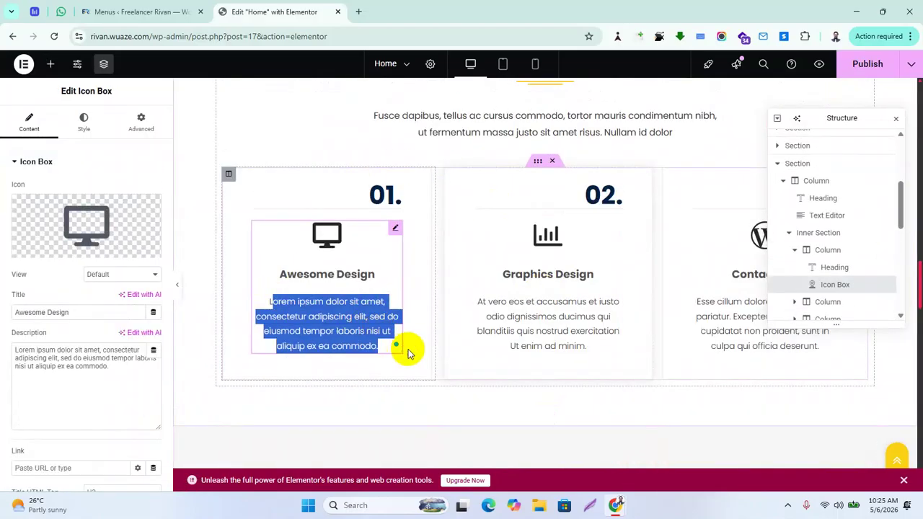
pyautogui.click(576, 332)
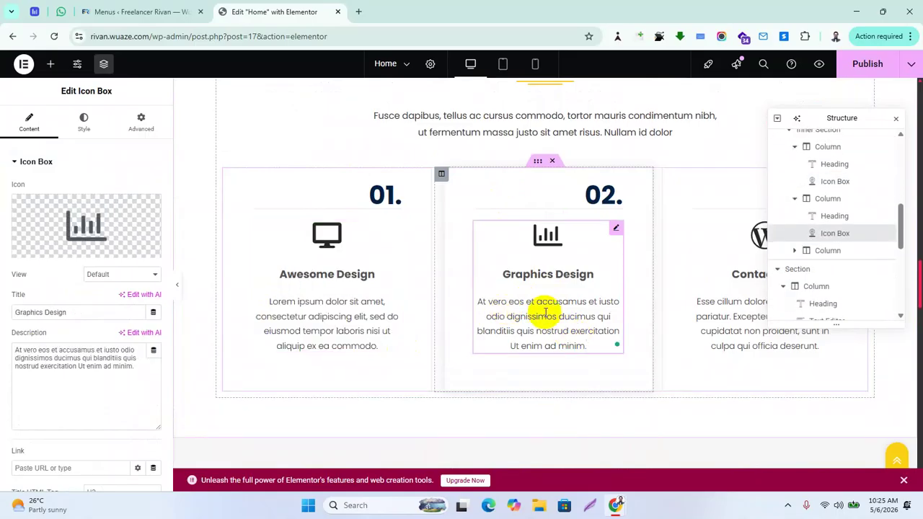
# Check the SEO, PHP/HTML/CSS and WordPress skill bars and HIRE ME NOW button, then go to Menus
pyautogui.scroll(3, 546, 312)
pyautogui.scroll(3, 494, 236)
pyautogui.scroll(5, 494, 236)
pyautogui.scroll(-3, 464, 278)
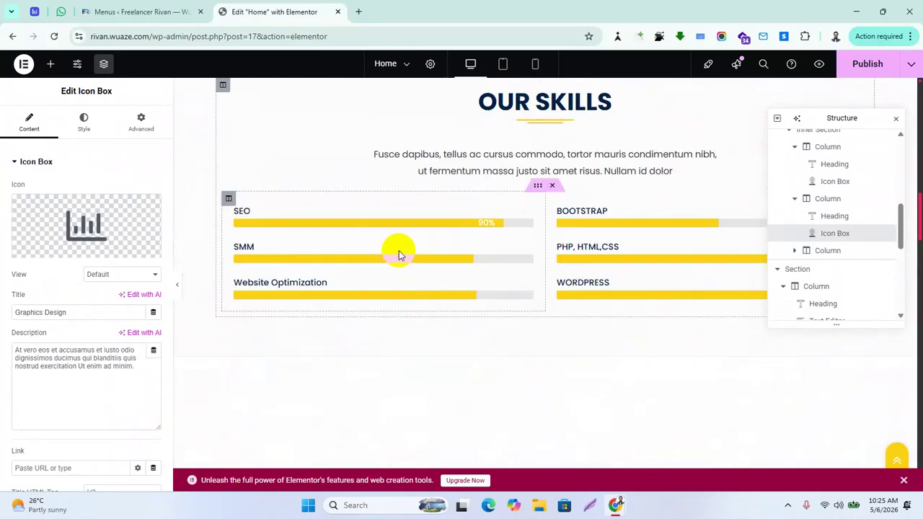
pyautogui.click(306, 225)
pyautogui.click(652, 277)
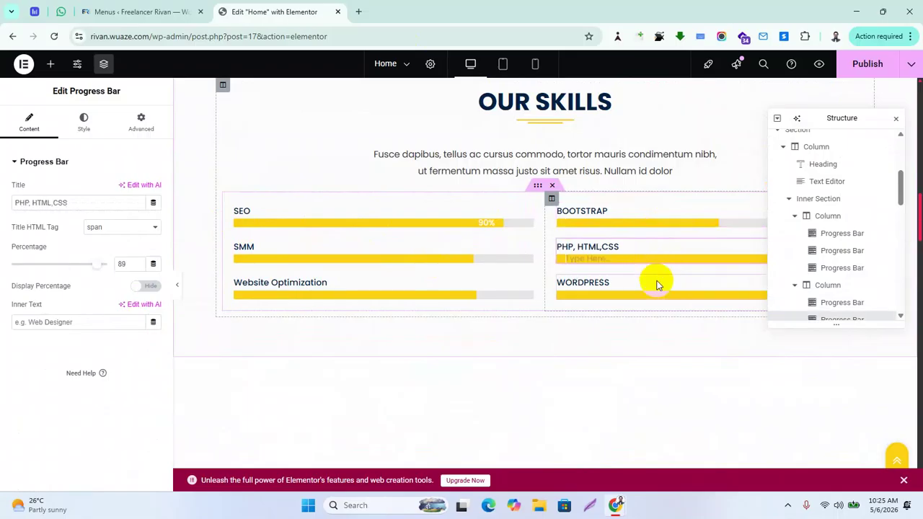
pyautogui.click(660, 298)
pyautogui.scroll(5, 595, 206)
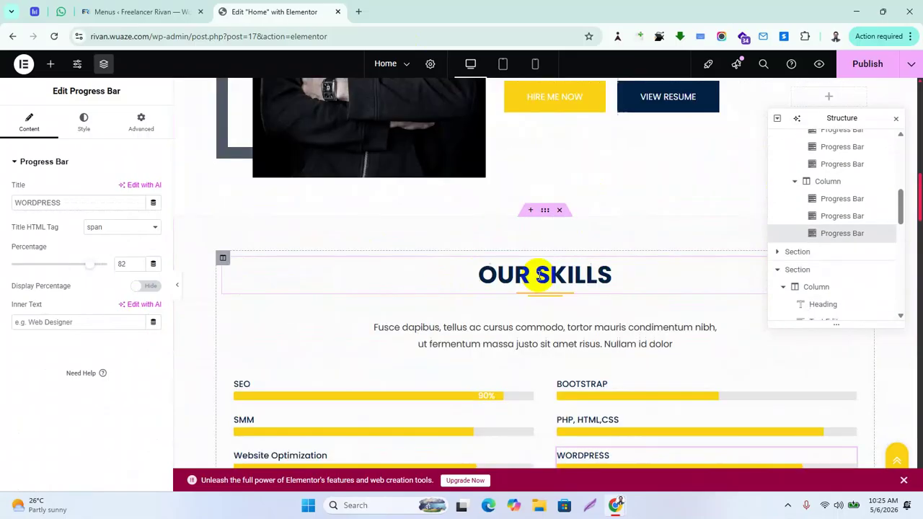
pyautogui.click(567, 270)
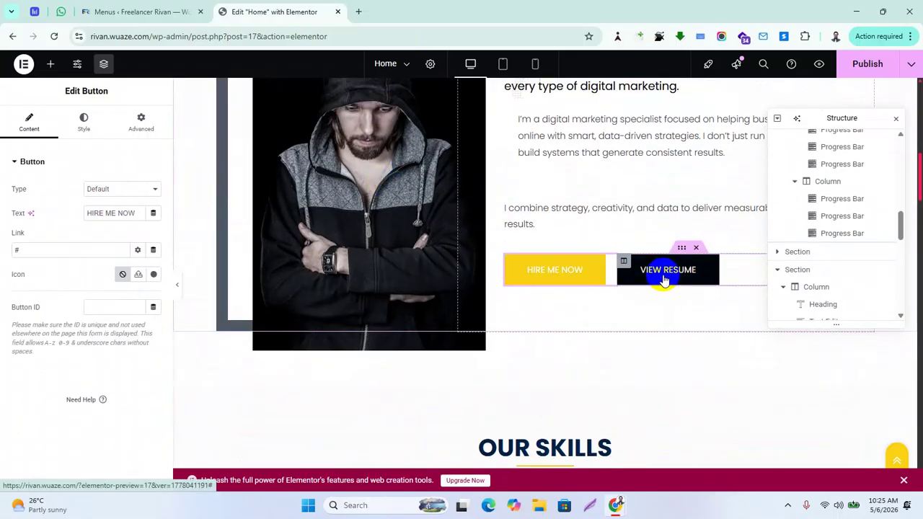
pyautogui.scroll(-15, 498, 321)
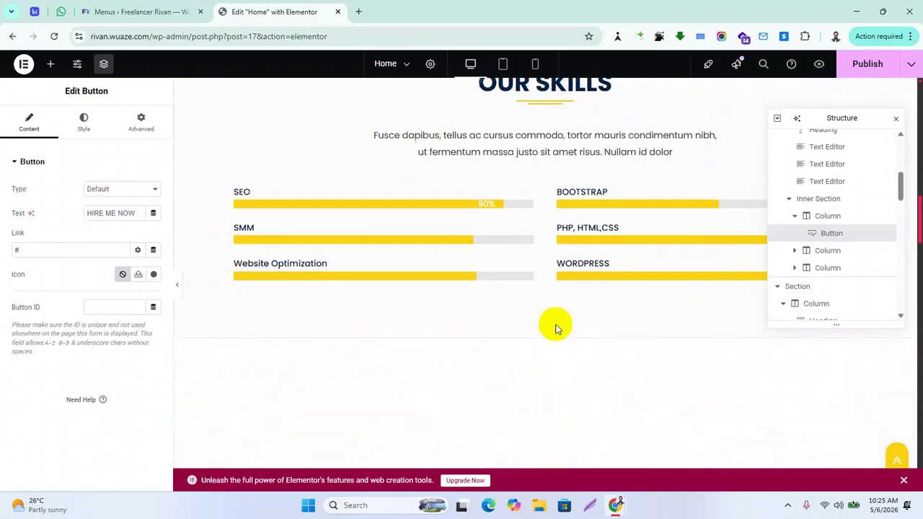
pyautogui.scroll(-5, 389, 346)
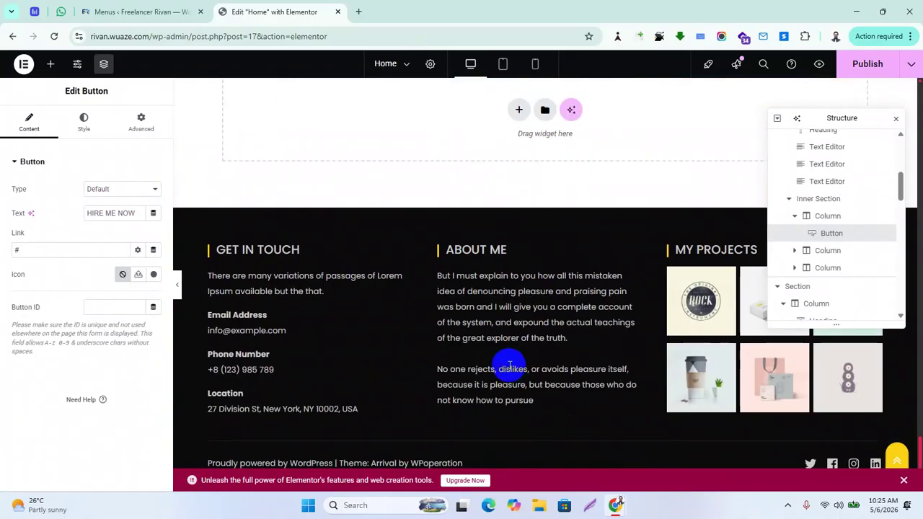
pyautogui.click(155, 11)
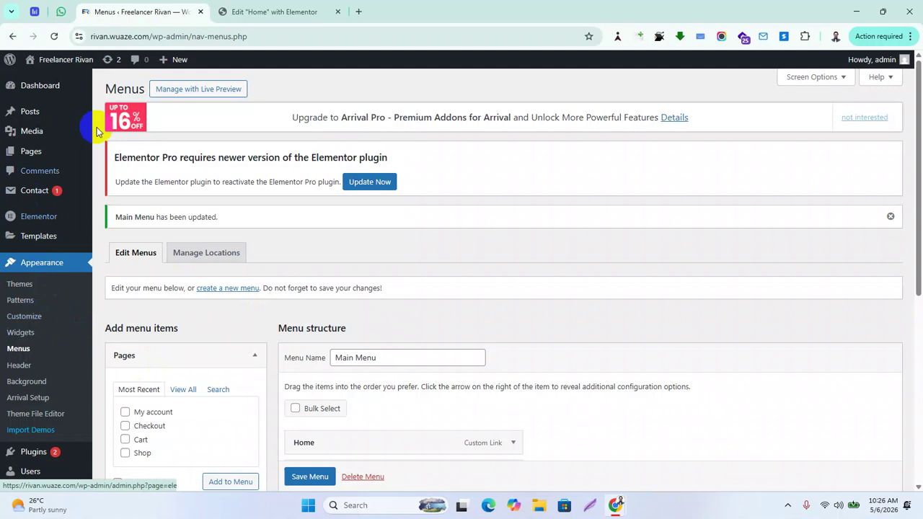
# Look back at the Elementor editor, then return to the Menus admin page
pyautogui.click(254, 7)
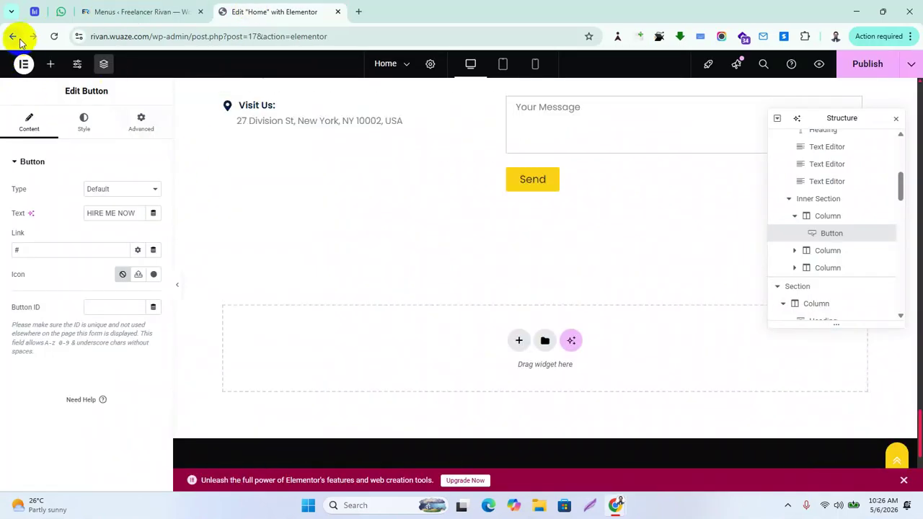
pyautogui.scroll(15, 195, 196)
pyautogui.scroll(15, 361, 171)
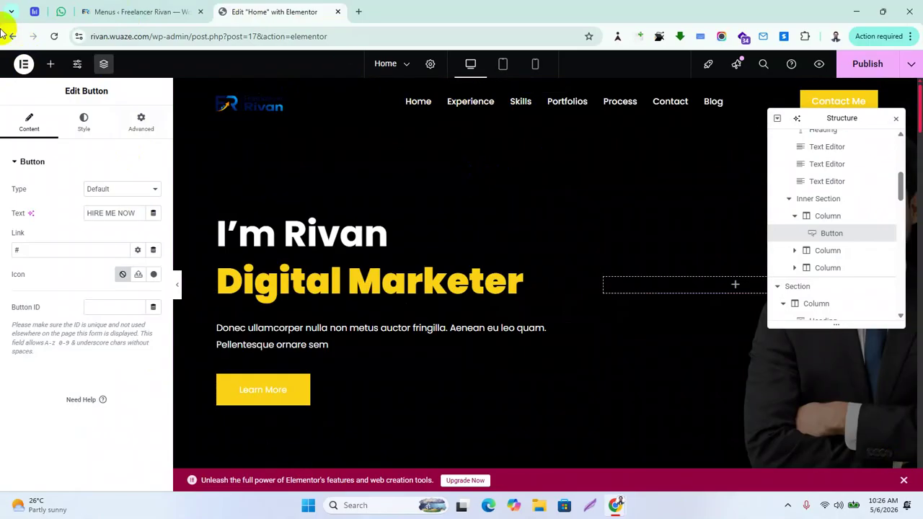
pyautogui.click(147, 12)
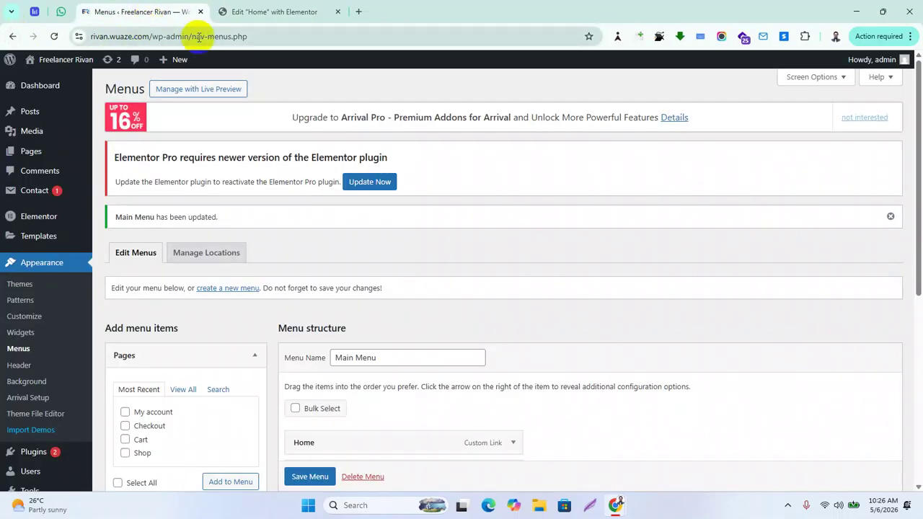
# Open the live site in a new tab via Visit Site, view it, then launch the Customizer
pyautogui.rightClick(50, 82)
pyautogui.click(85, 93)
pyautogui.click(241, 12)
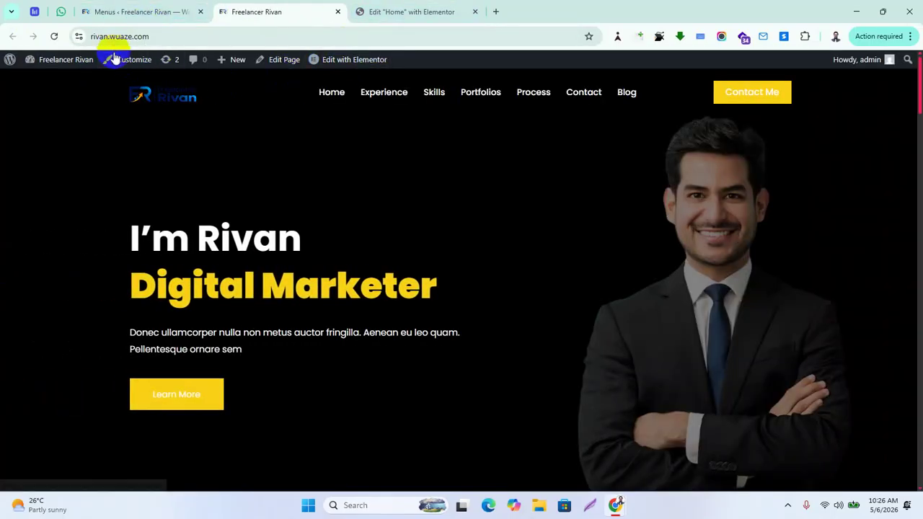
pyautogui.click(123, 11)
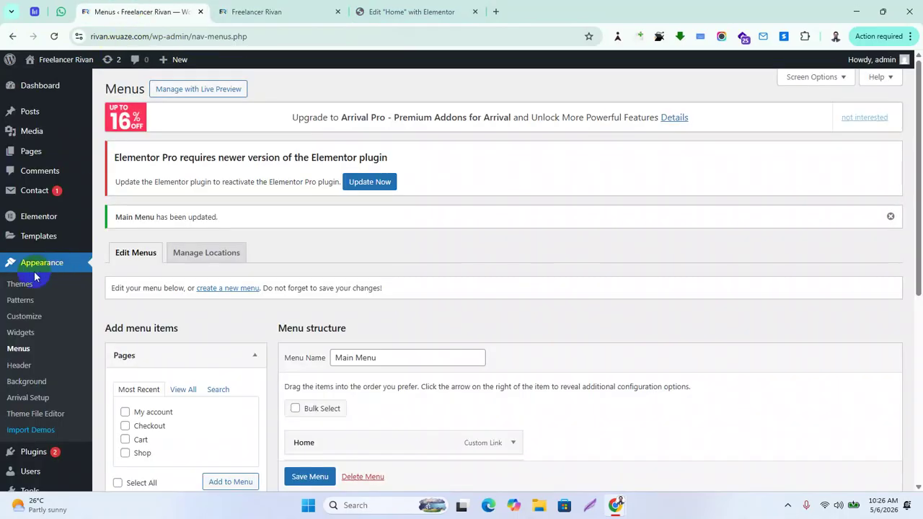
pyautogui.click(30, 325)
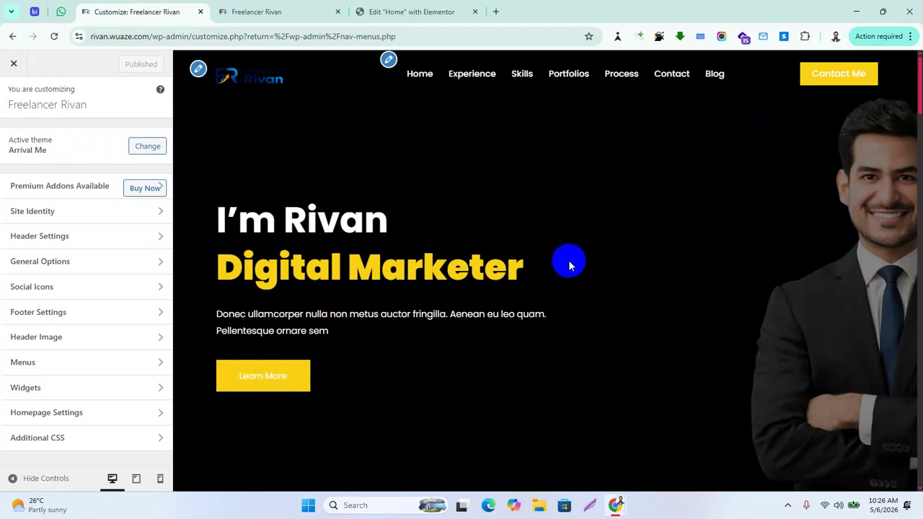
# Scroll the Customizer preview down to the Get in Touch, About Me and My Projects footer columns
pyautogui.scroll(-20, 457, 278)
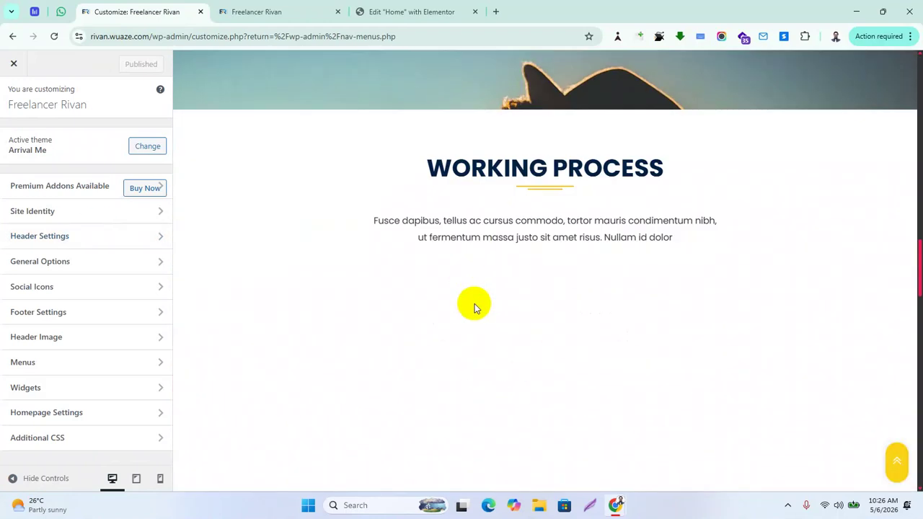
pyautogui.scroll(-10, 481, 321)
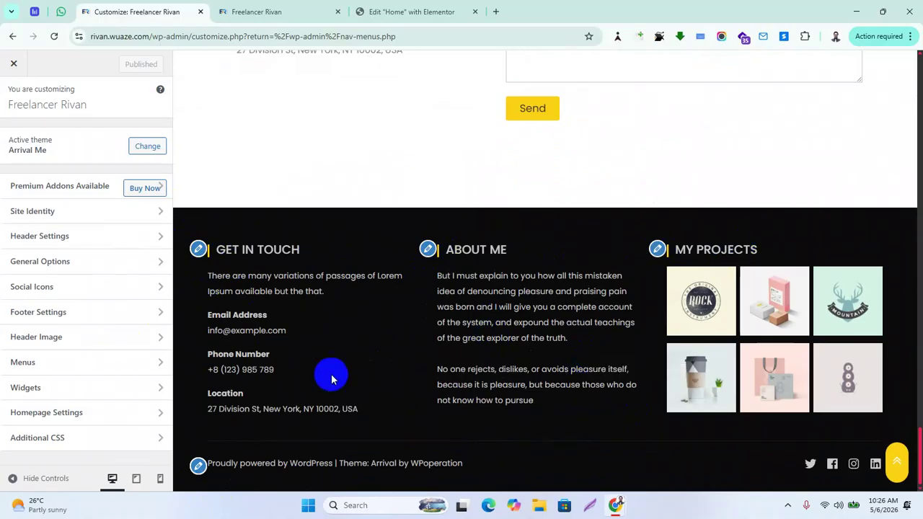
# Swap the Get in Touch widget's placeholder phone number for the owner's number, fixing the country-code spacing
pyautogui.click(198, 251)
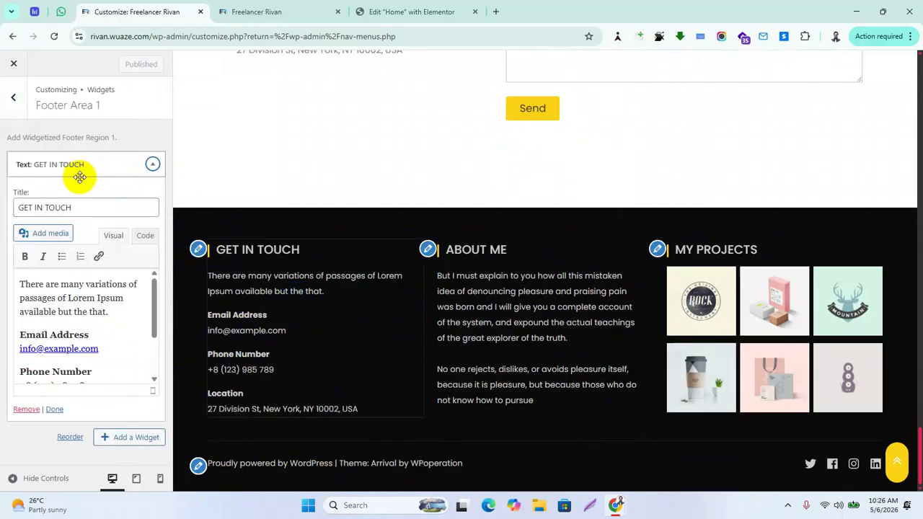
pyautogui.scroll(-2, 115, 335)
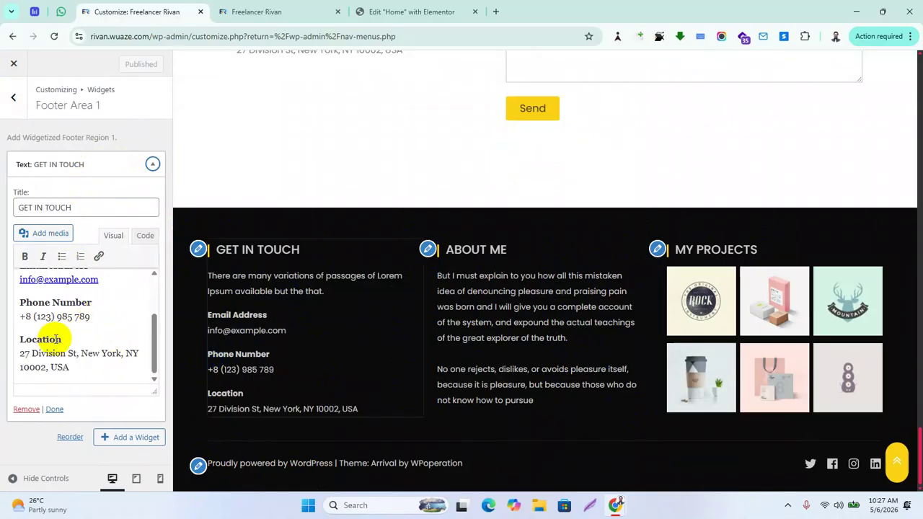
pyautogui.click(98, 317)
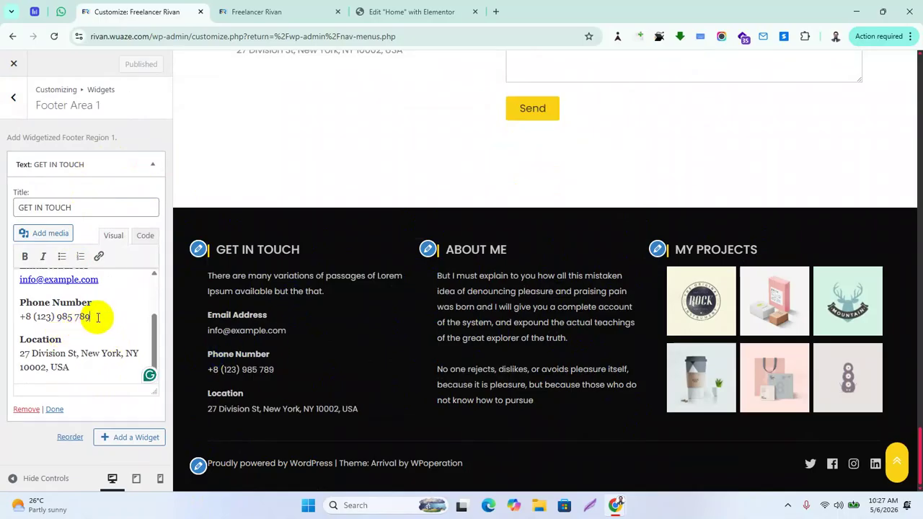
pyautogui.press('BackSpace')
pyautogui.press('BackSpace')
pyautogui.press('BackSpace')
pyautogui.press('BackSpace')
pyautogui.press('BackSpace')
pyautogui.press('BackSpace')
pyautogui.press('BackSpace')
pyautogui.press('BackSpace')
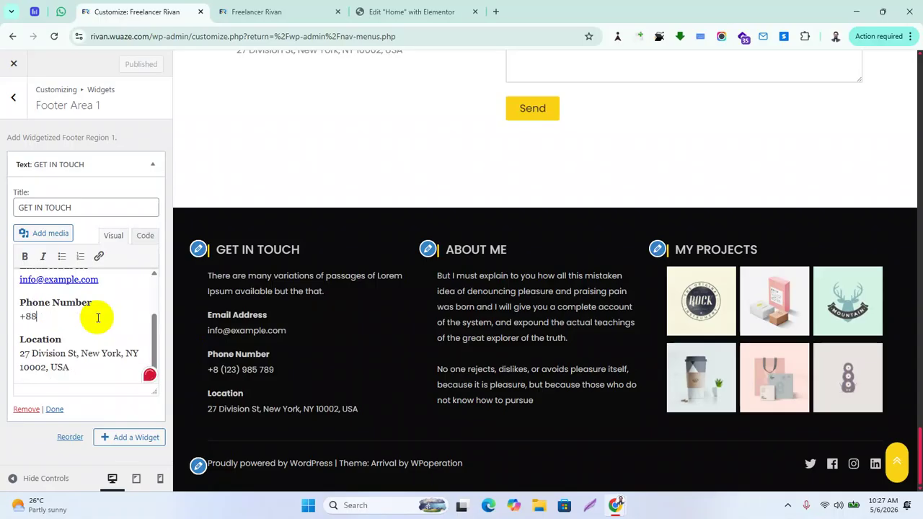
pyautogui.click(39, 317)
pyautogui.press('BackSpace')
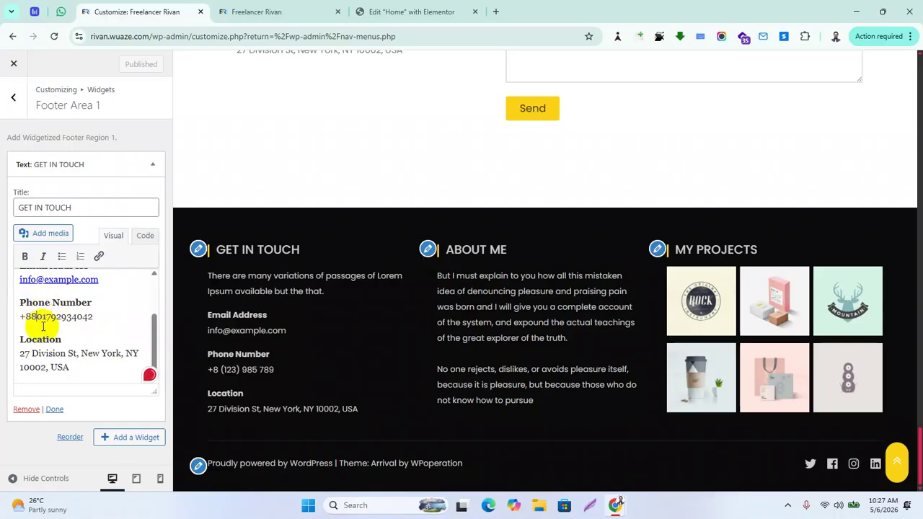
pyautogui.click(43, 324)
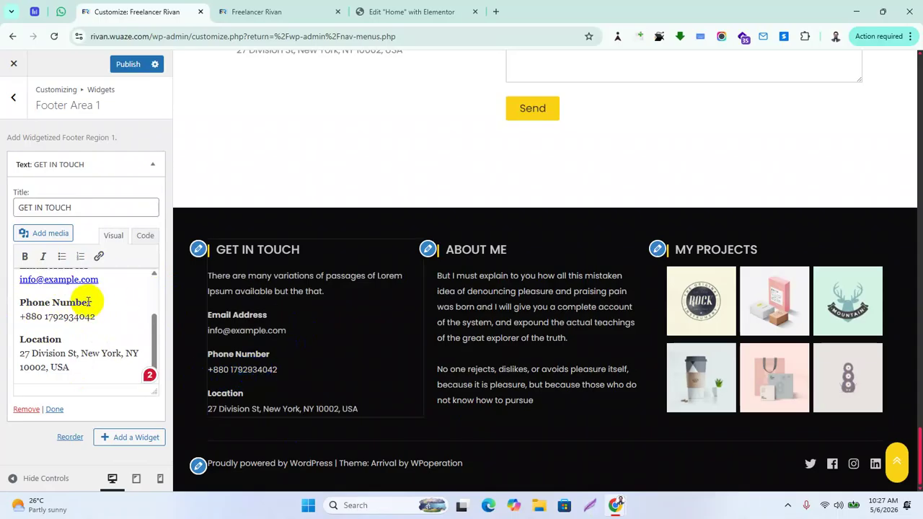
pyautogui.tripleClick(105, 279)
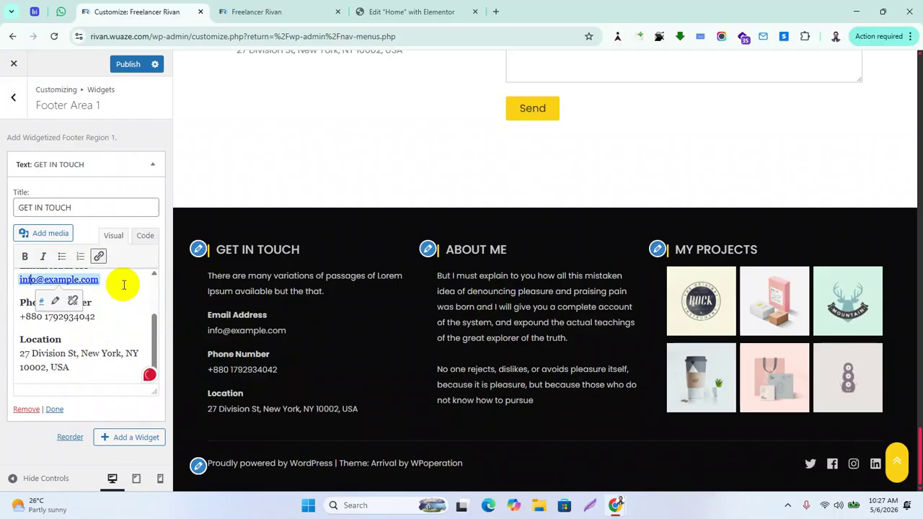
pyautogui.press('Delete')
pyautogui.press('Delete')
pyautogui.press('Delete')
pyautogui.press('Delete')
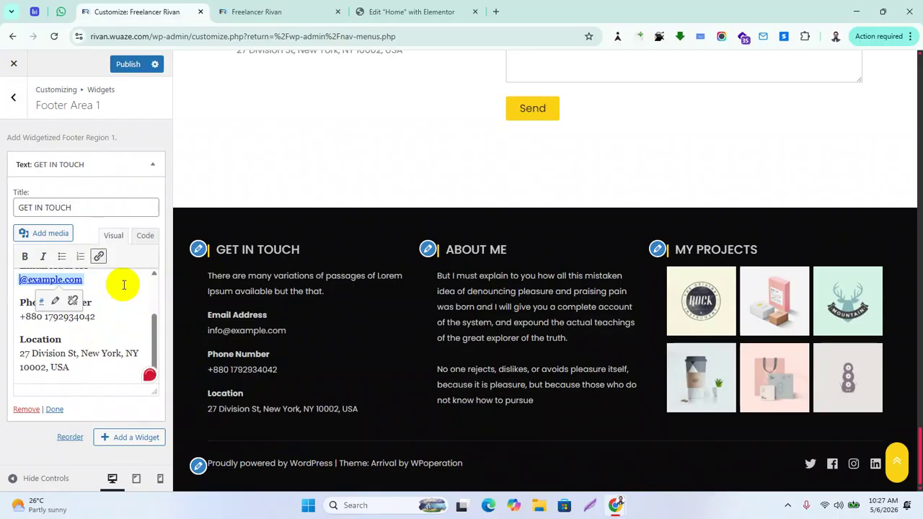
pyautogui.write('al')
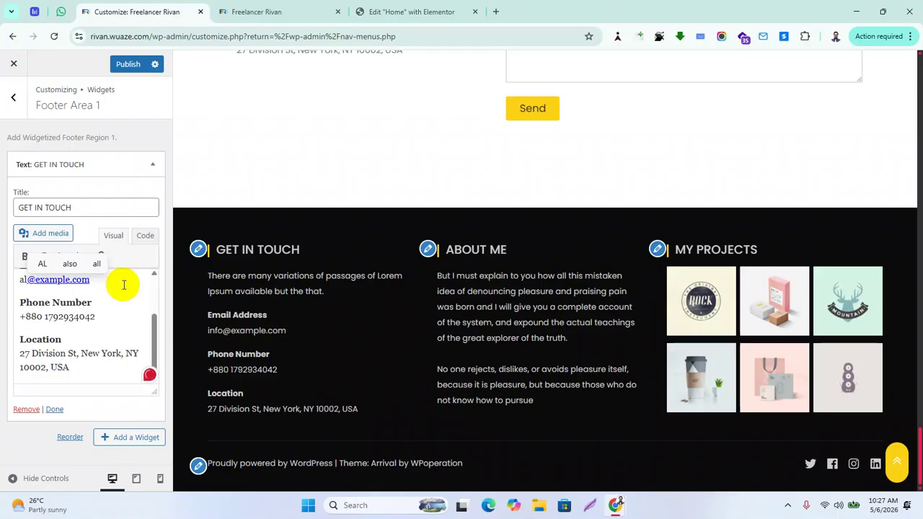
pyautogui.hotkey('ctrl', 'z')
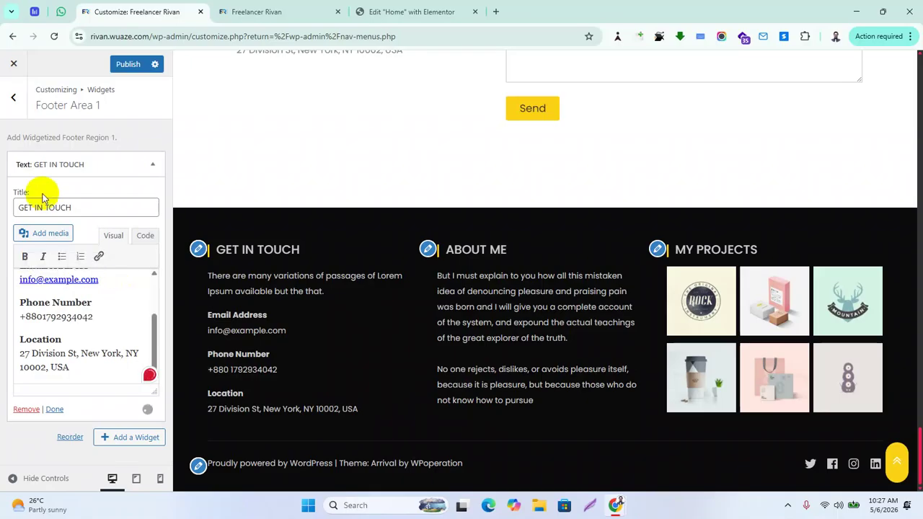
# Rewrite the example e-mail as the owner's Gmail address and remove the duplicated .com ending
pyautogui.tripleClick(43, 279)
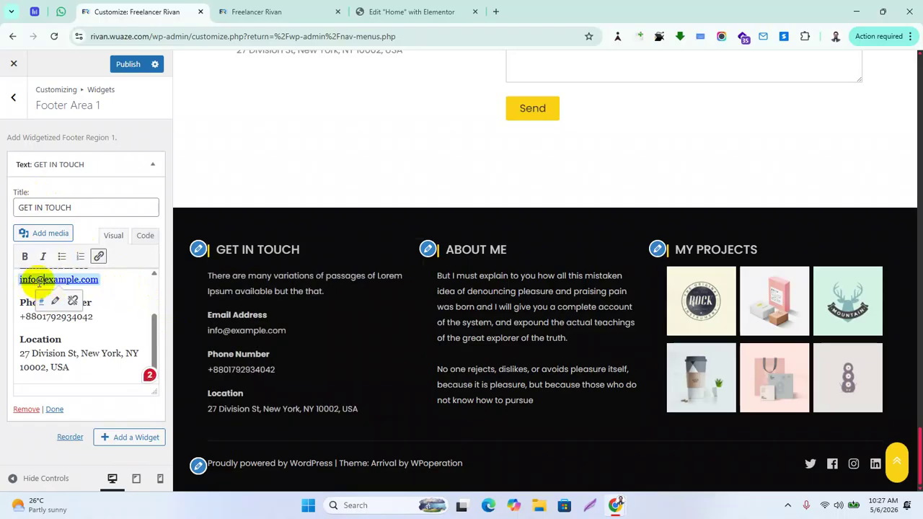
pyautogui.press('BackSpace')
pyautogui.press('BackSpace')
pyautogui.press('BackSpace')
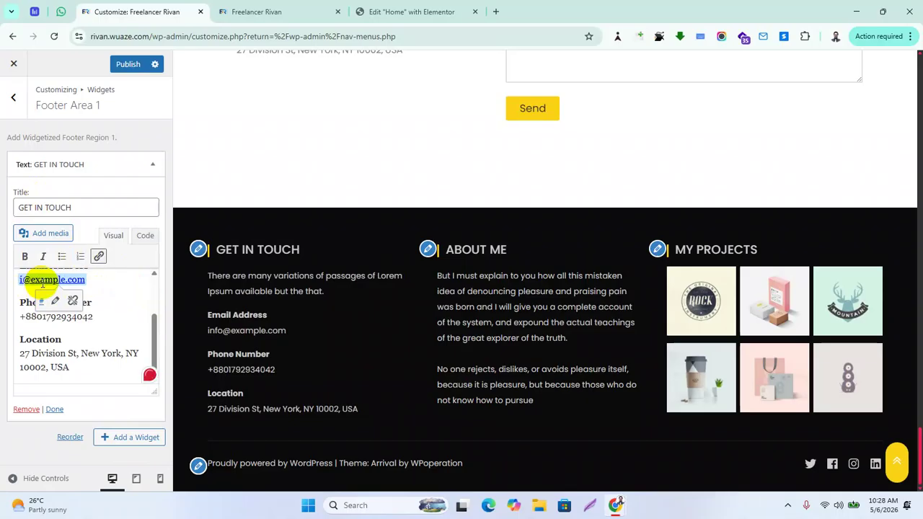
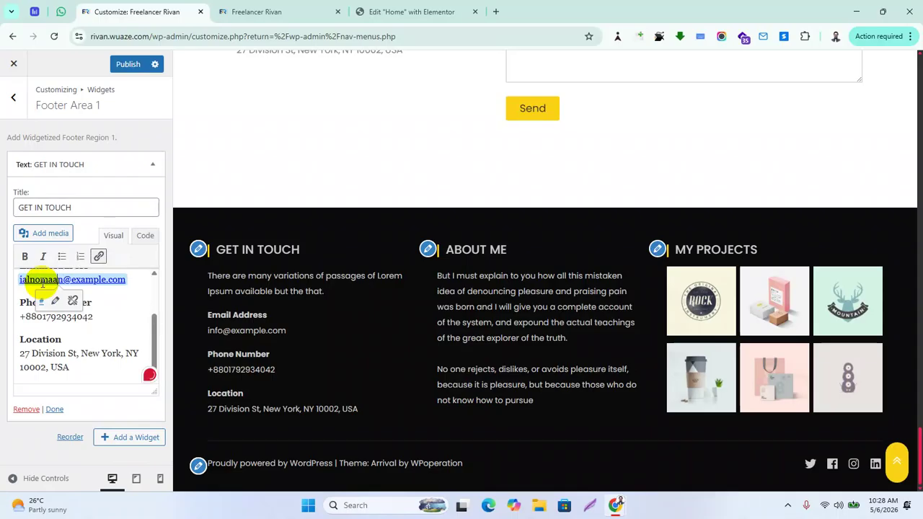
pyautogui.press('Delete')
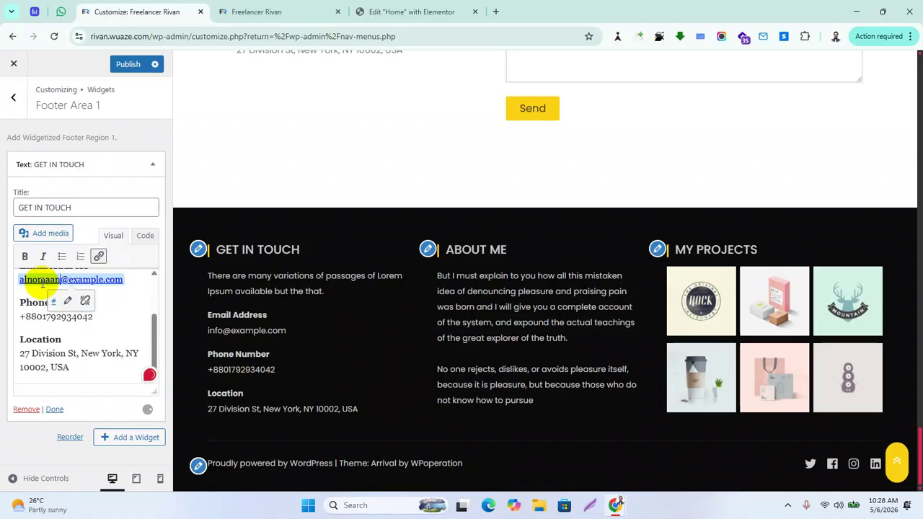
pyautogui.press('BackSpace')
pyautogui.press('BackSpace')
pyautogui.press('BackSpace')
pyautogui.press('BackSpace')
pyautogui.press('BackSpace')
pyautogui.press('BackSpace')
pyautogui.press('BackSpace')
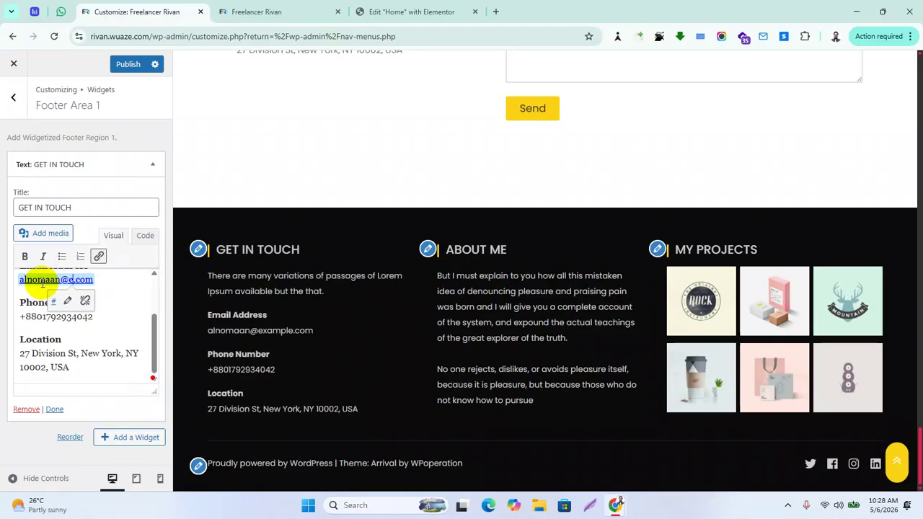
pyautogui.write('gmail')
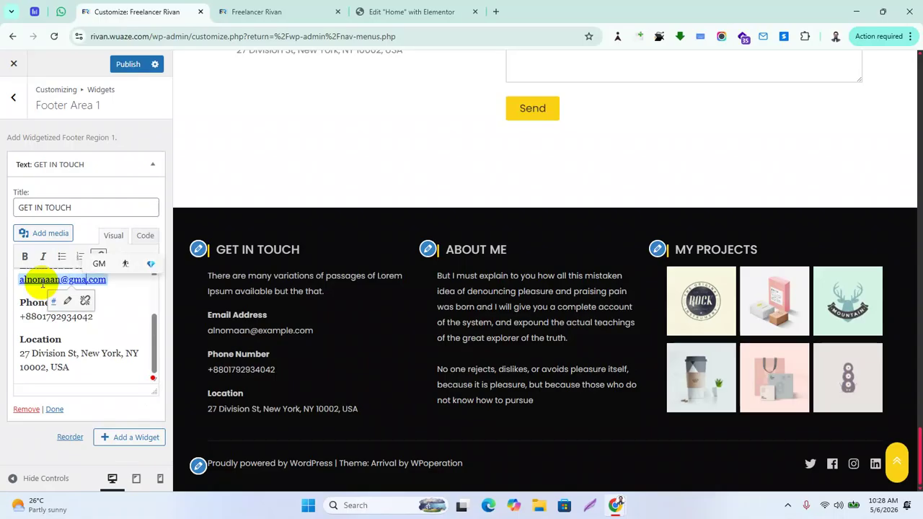
pyautogui.write('.com')
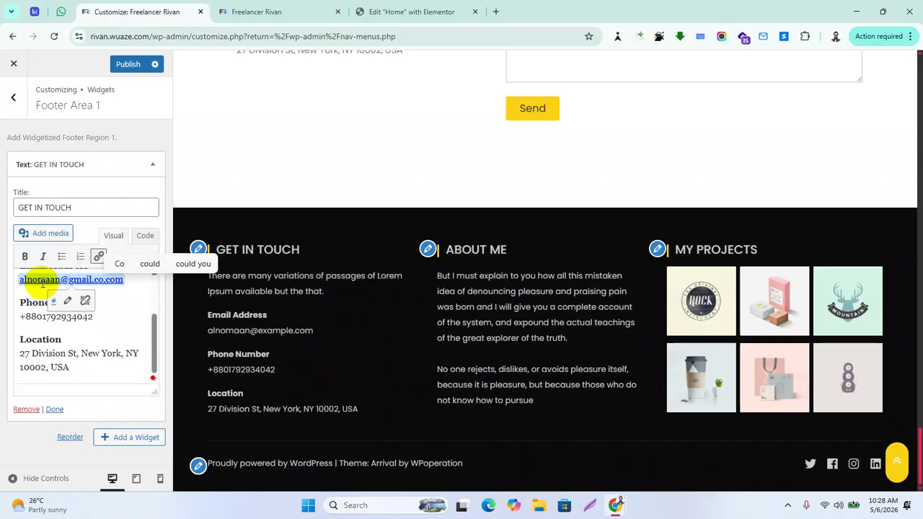
pyautogui.press('Left')
pyautogui.press('Left')
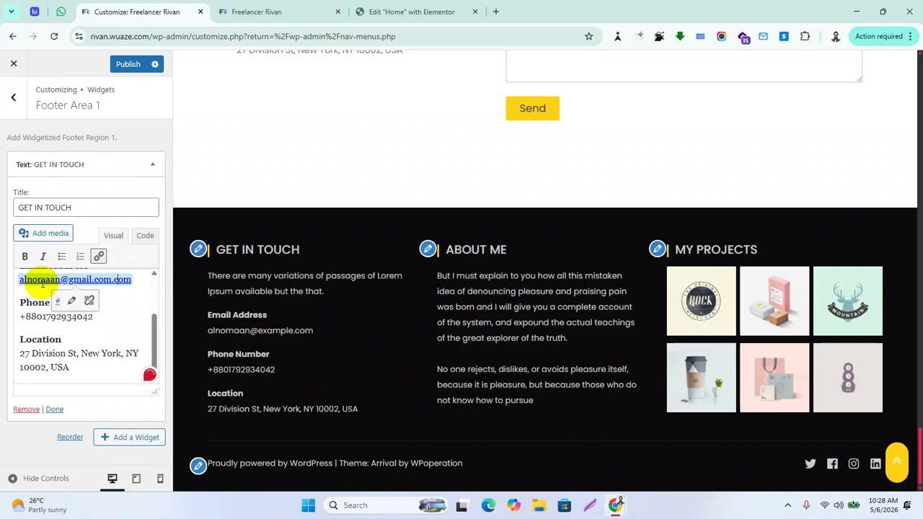
pyautogui.press('Delete')
pyautogui.press('Delete')
pyautogui.press('BackSpace')
pyautogui.press('BackSpace')
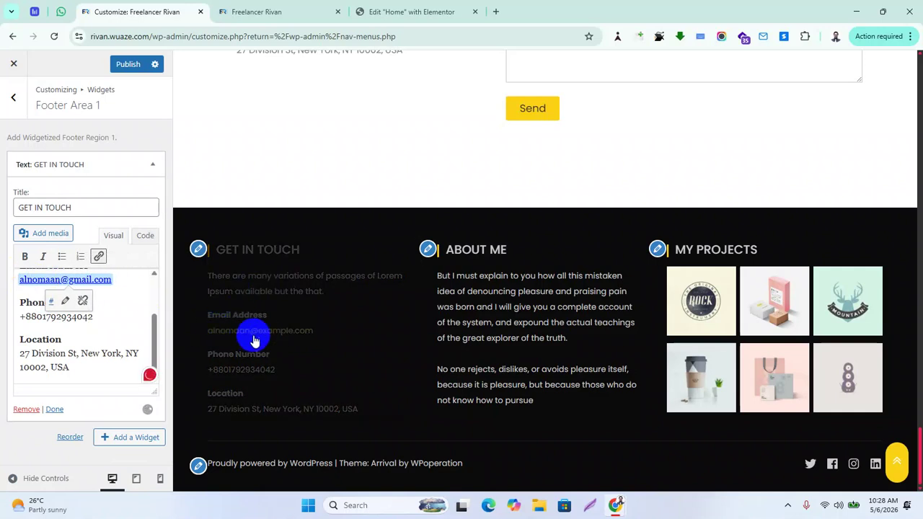
# Undo the stray edits and change the link's 'example' domain to 'gmail', leaving a single .com
pyautogui.scroll(3, 94, 325)
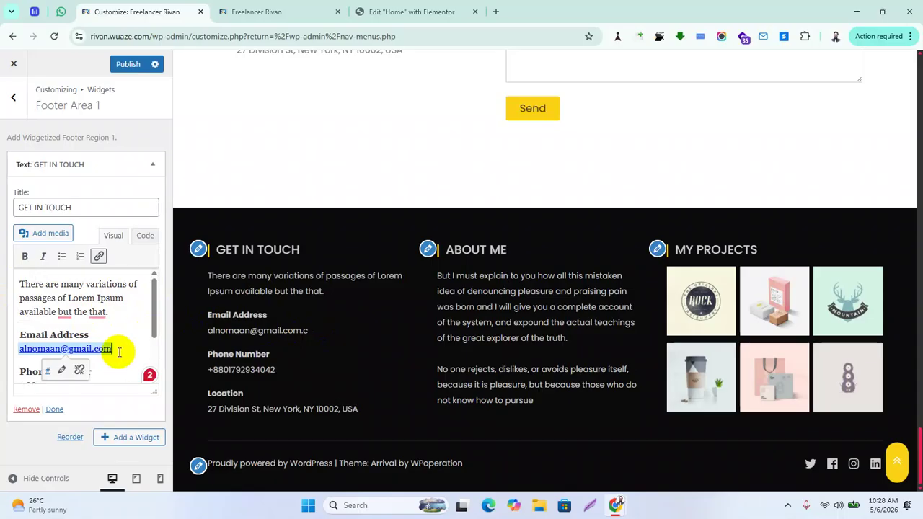
pyautogui.press('BackSpace')
pyautogui.press('BackSpace')
pyautogui.hotkey('ctrl', 'z')
pyautogui.hotkey('ctrl', 'z')
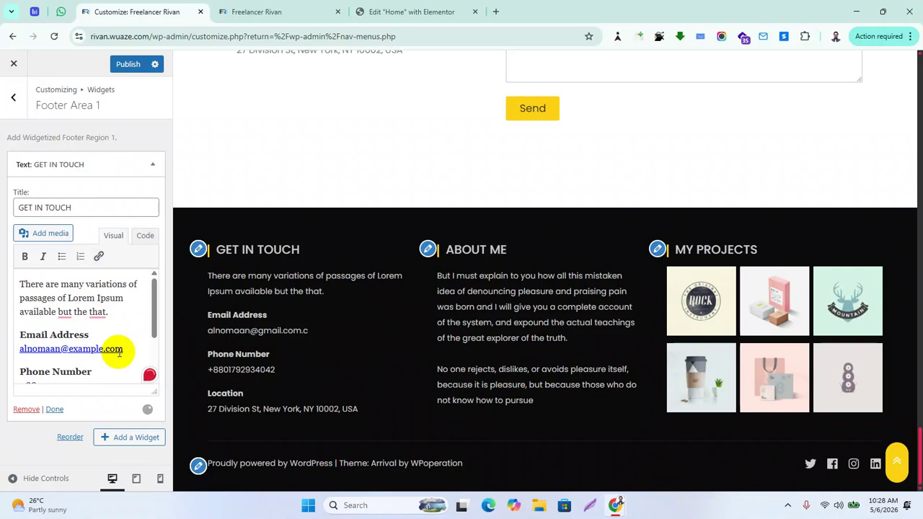
pyautogui.moveTo(55, 355); pyautogui.dragTo(121, 349)
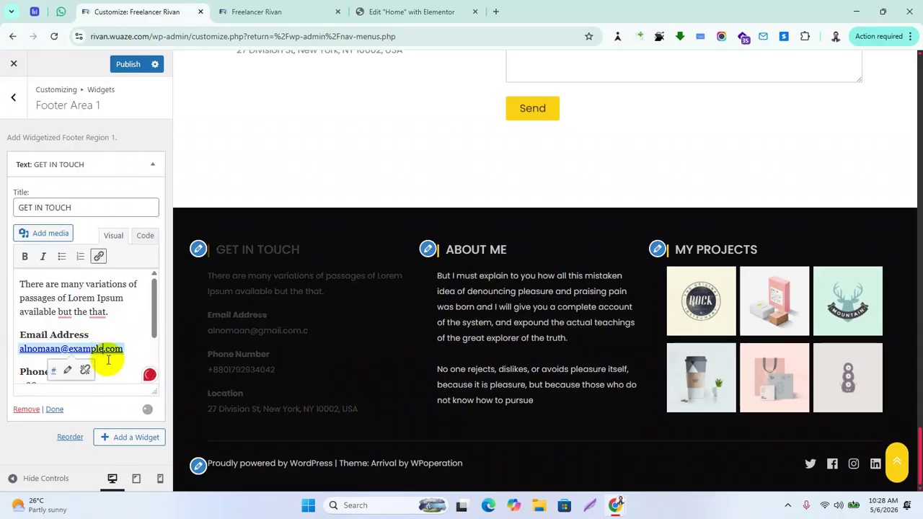
pyautogui.press('BackSpace')
pyautogui.press('BackSpace')
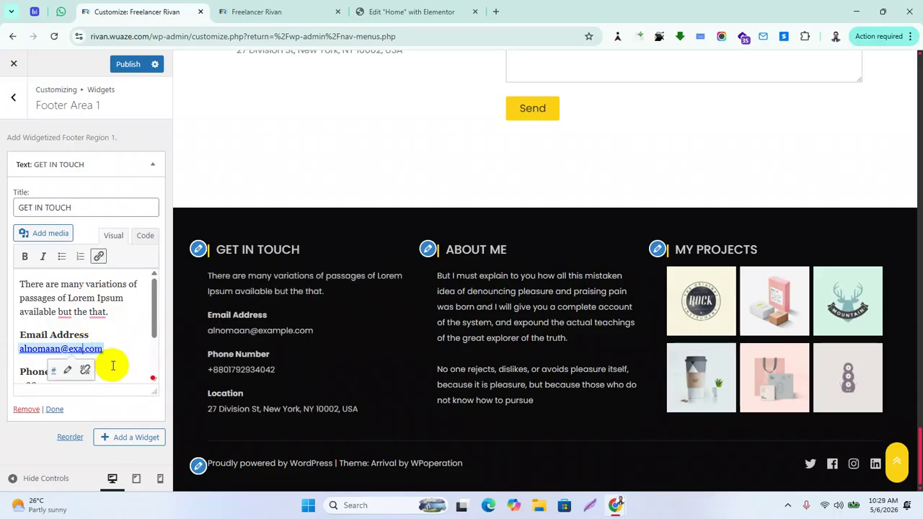
pyautogui.press('BackSpace')
pyautogui.press('BackSpace')
pyautogui.write('gmail')
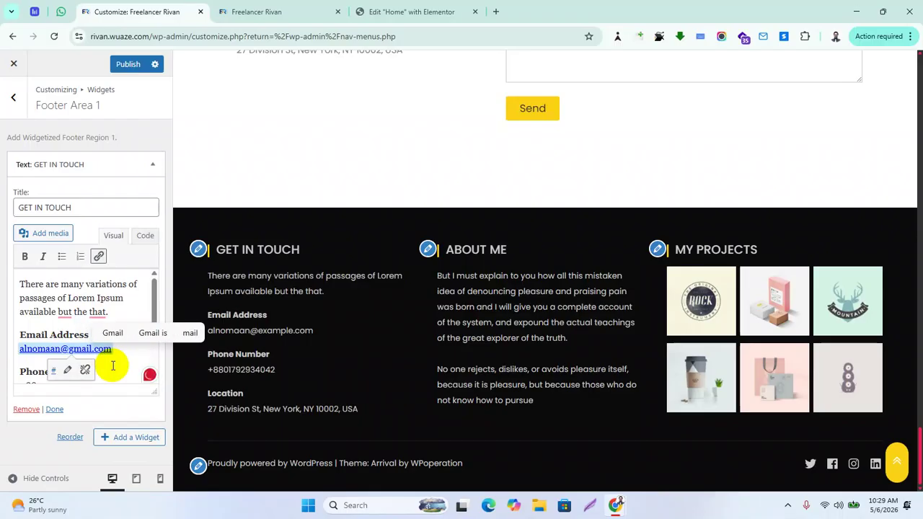
pyautogui.click(123, 354)
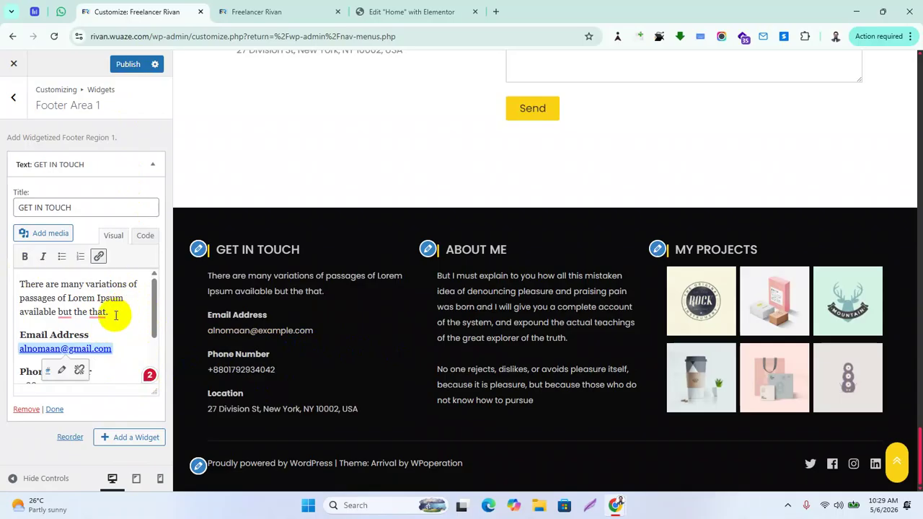
# Select the Get in Touch intro paragraph and start a Lightshot area capture
pyautogui.moveTo(113, 314); pyautogui.dragTo(24, 288)
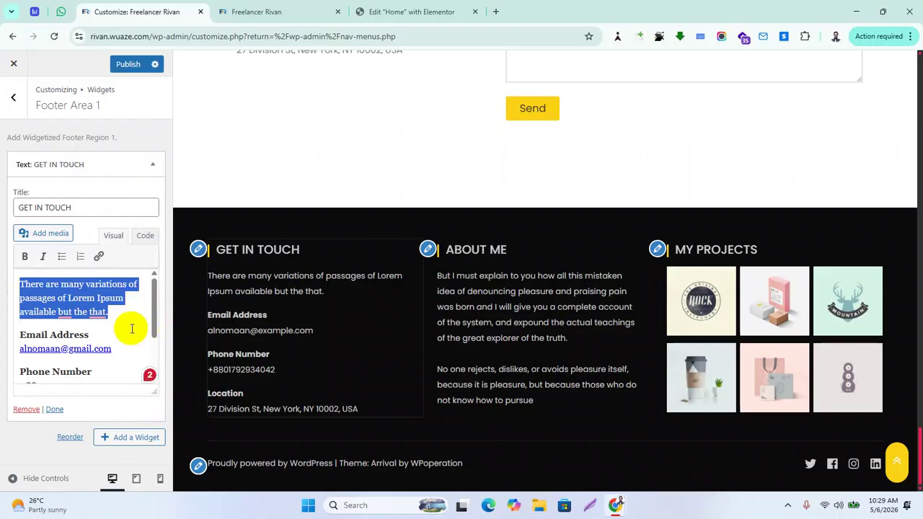
pyautogui.click(796, 503)
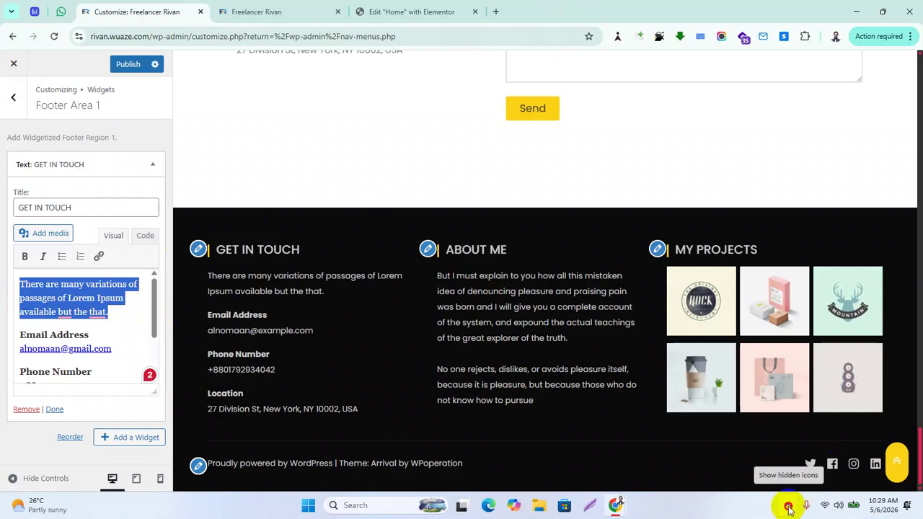
pyautogui.click(789, 508)
pyautogui.click(775, 469)
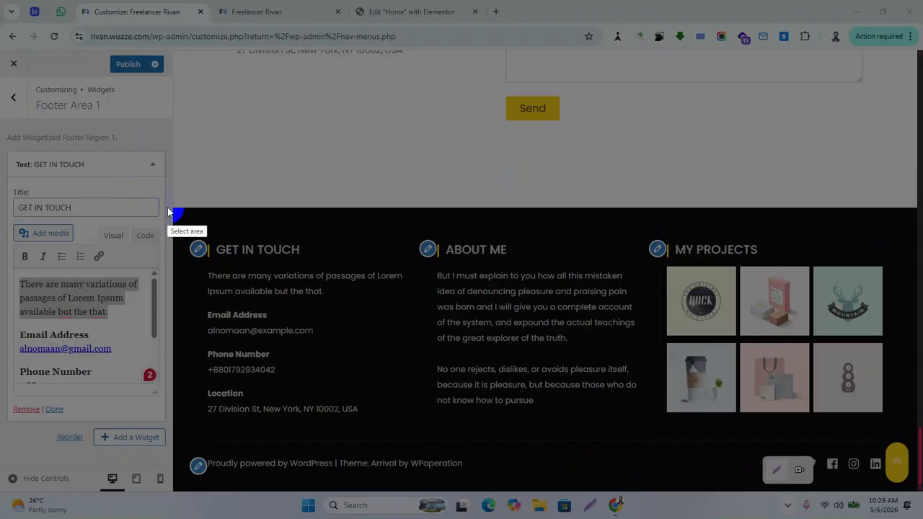
# Capture the Get in Touch column, box the intro paragraph in red and copy the screenshot
pyautogui.moveTo(170, 210)
pyautogui.mouseDown()
pyautogui.moveTo(397, 375)
pyautogui.moveTo(405, 431)
pyautogui.moveTo(418, 436)
pyautogui.mouseUp()
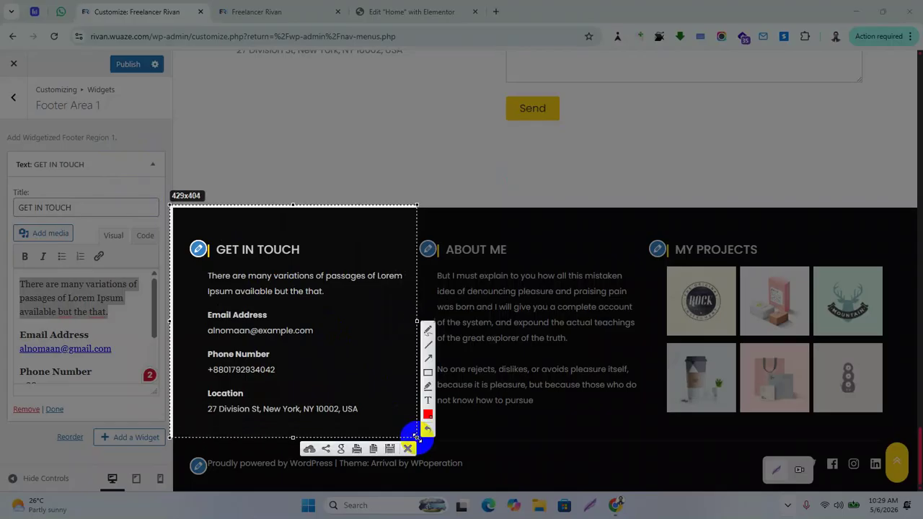
pyautogui.click(428, 372)
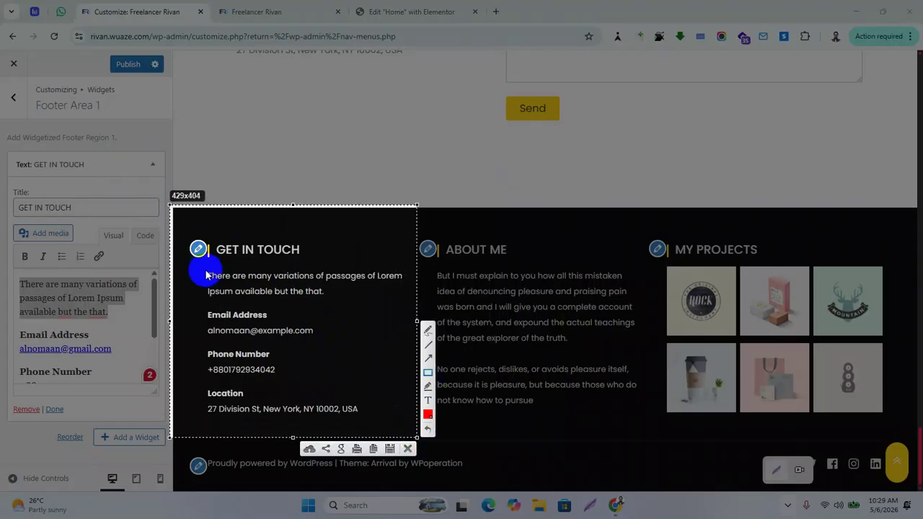
pyautogui.moveTo(202, 272)
pyautogui.mouseDown()
pyautogui.moveTo(380, 291)
pyautogui.moveTo(411, 304)
pyautogui.mouseUp()
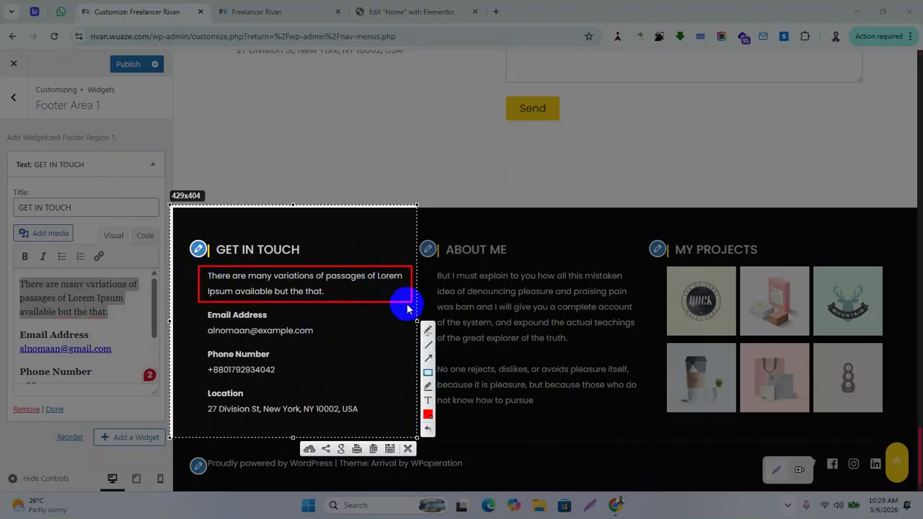
pyautogui.click(361, 448)
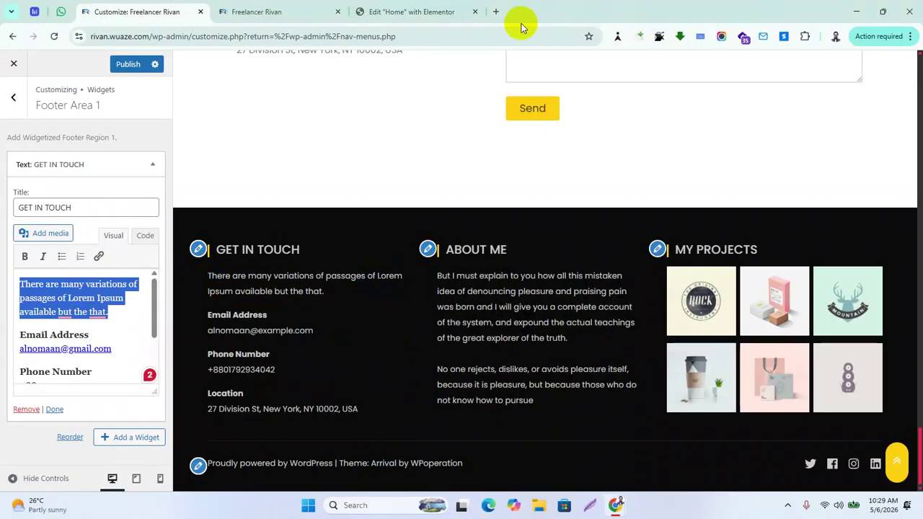
# Search 'gpt' in a new Chrome tab and open the ChatGPT website
pyautogui.click(495, 12)
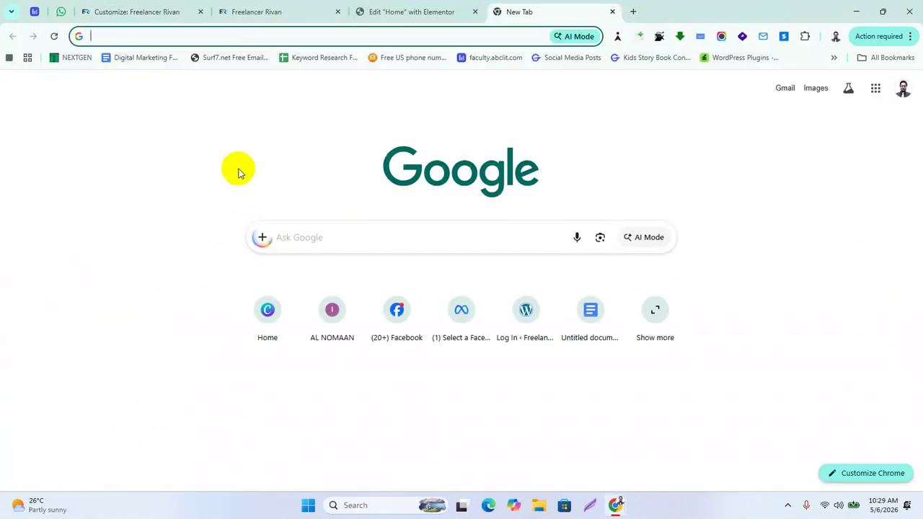
pyautogui.write('gpt')
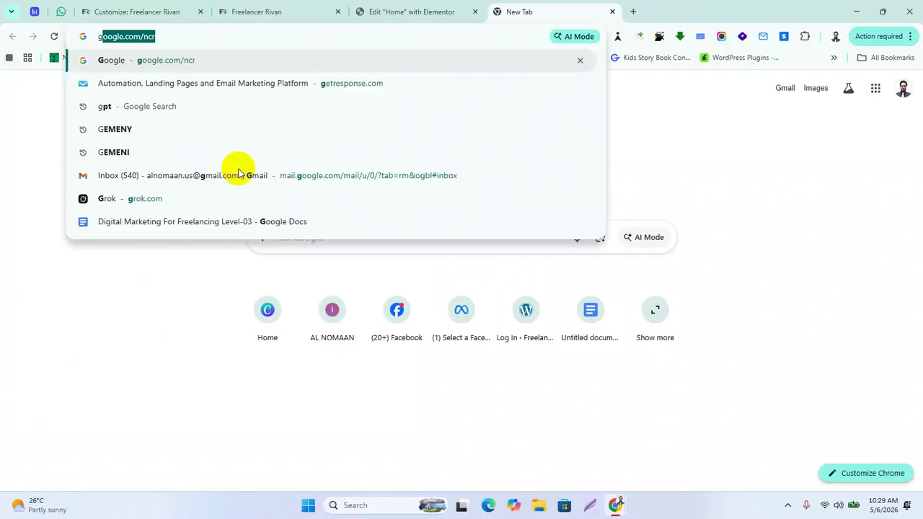
pyautogui.press('Return')
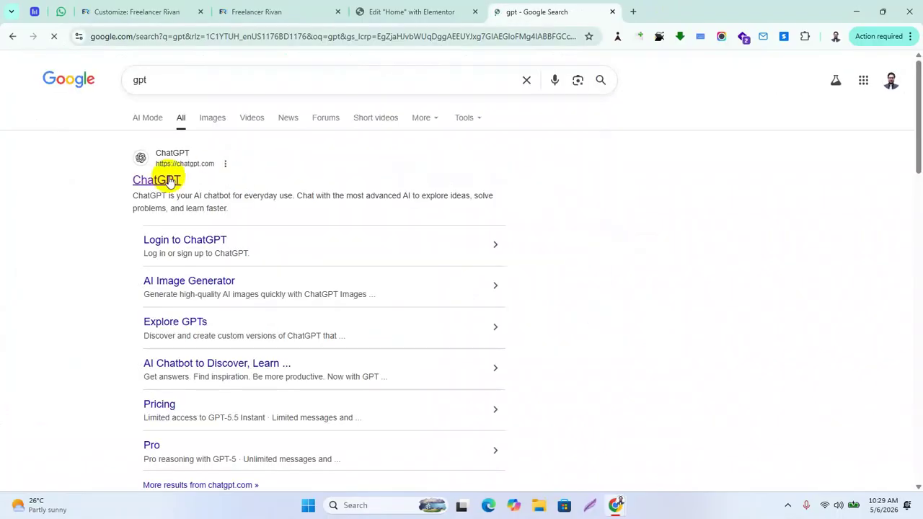
pyautogui.click(164, 181)
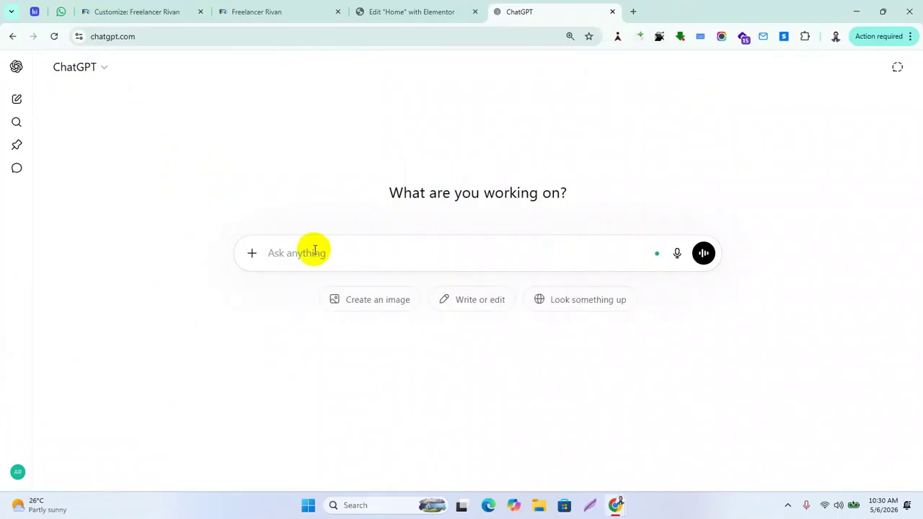
# Paste the footer screenshot and ask ChatGPT for short, eye-catching GET IN TOUCH text
pyautogui.hotkey('ctrl', 'v')
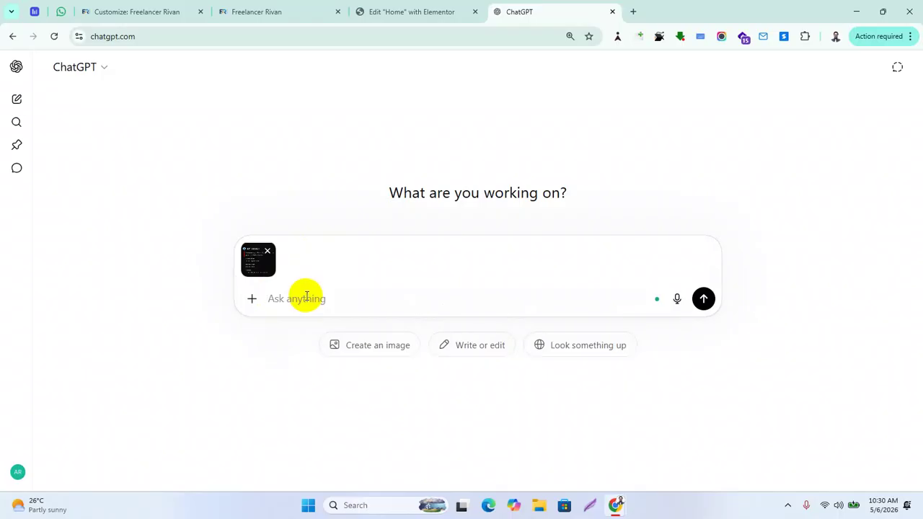
pyautogui.write('please ')
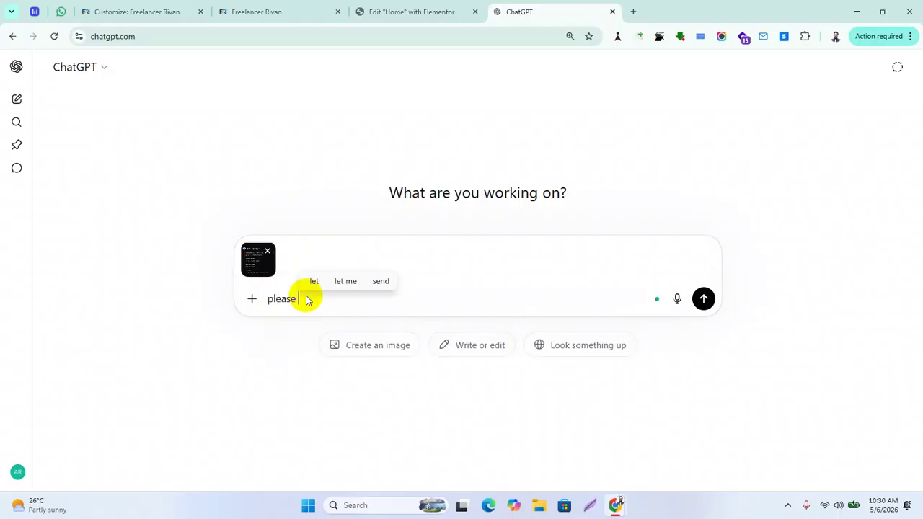
pyautogui.write('write ')
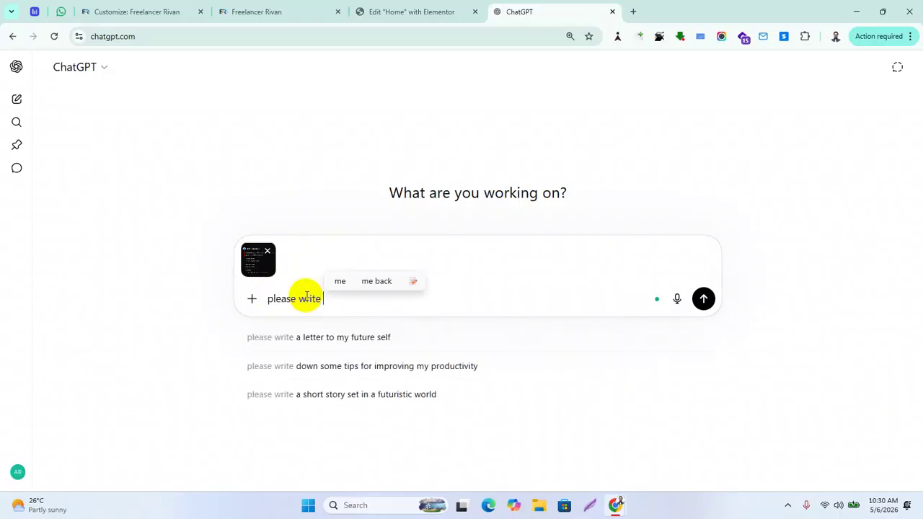
pyautogui.write('some')
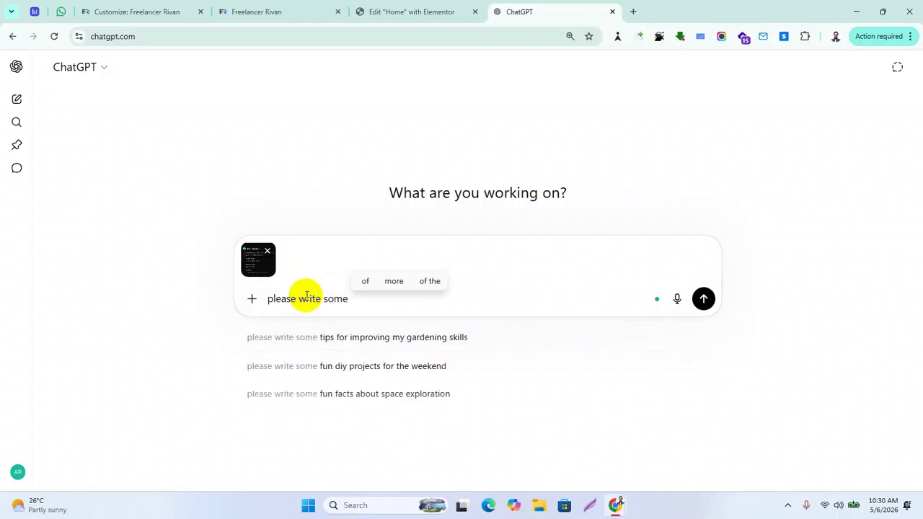
pyautogui.write(' eye cat')
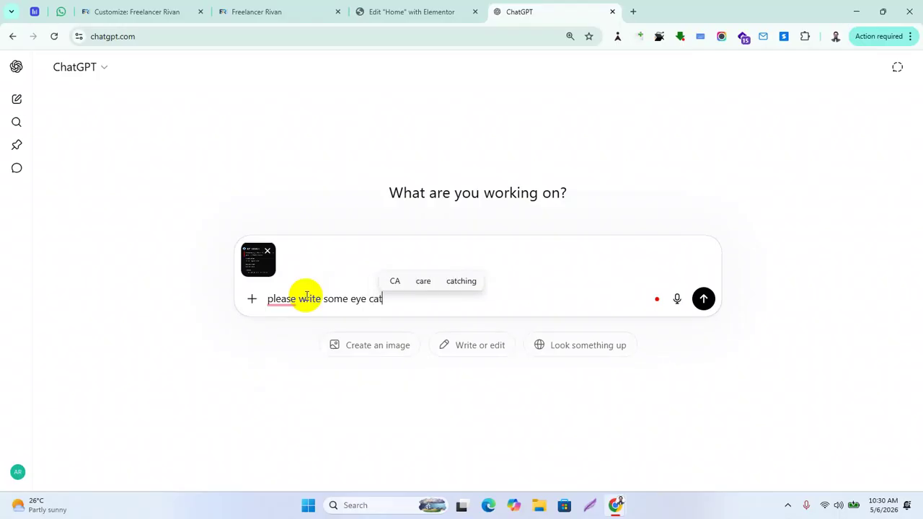
pyautogui.write('ching GET IN ')
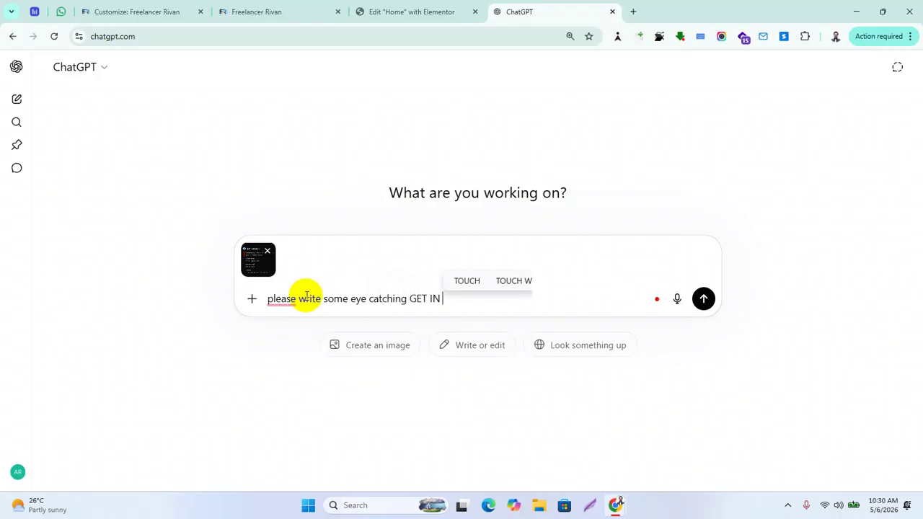
pyautogui.write('TOUTCH')
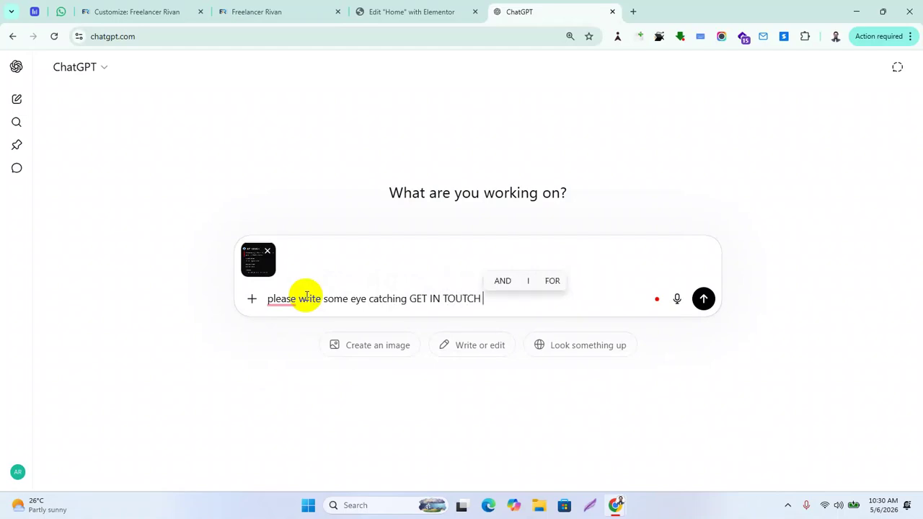
pyautogui.write(' TEXT SHORTLY')
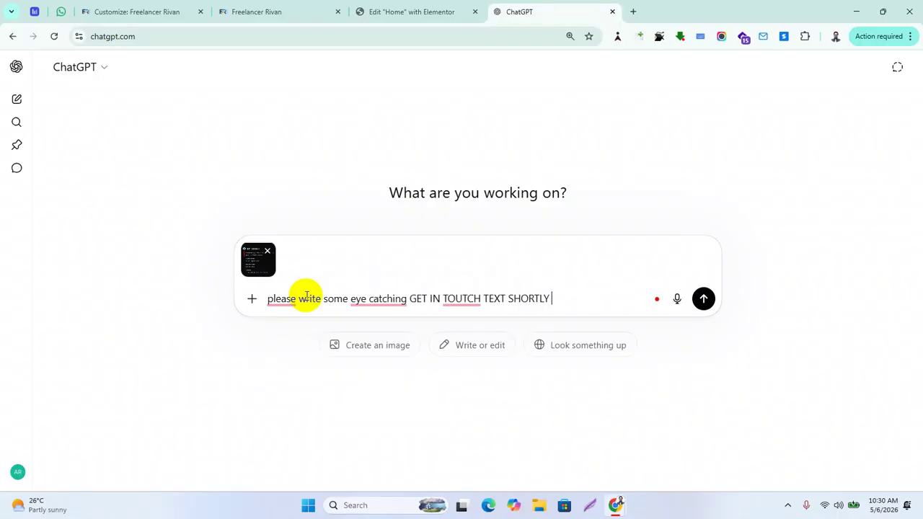
pyautogui.press('Return')
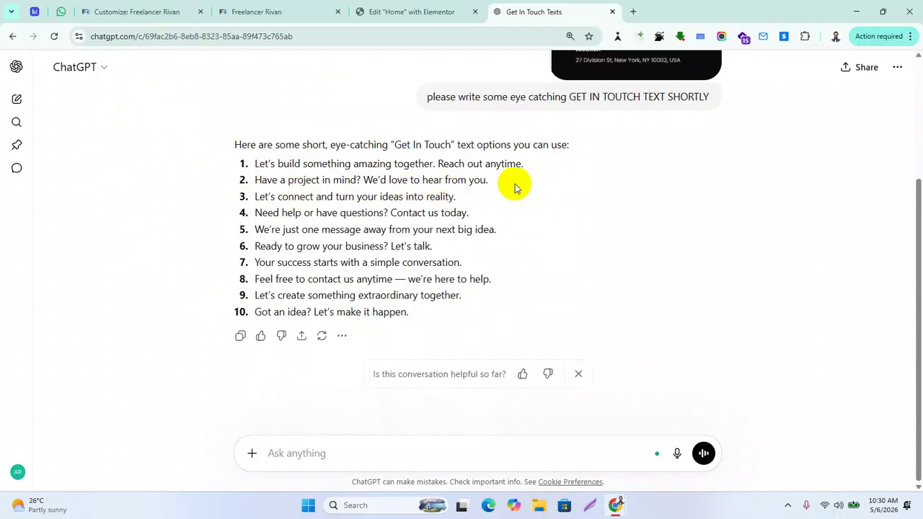
# Select the second suggestion and switch back to the Customize: Freelancer Rivan tab
pyautogui.moveTo(509, 180); pyautogui.dragTo(252, 180)
pyautogui.hotkey('ctrl', 'c')
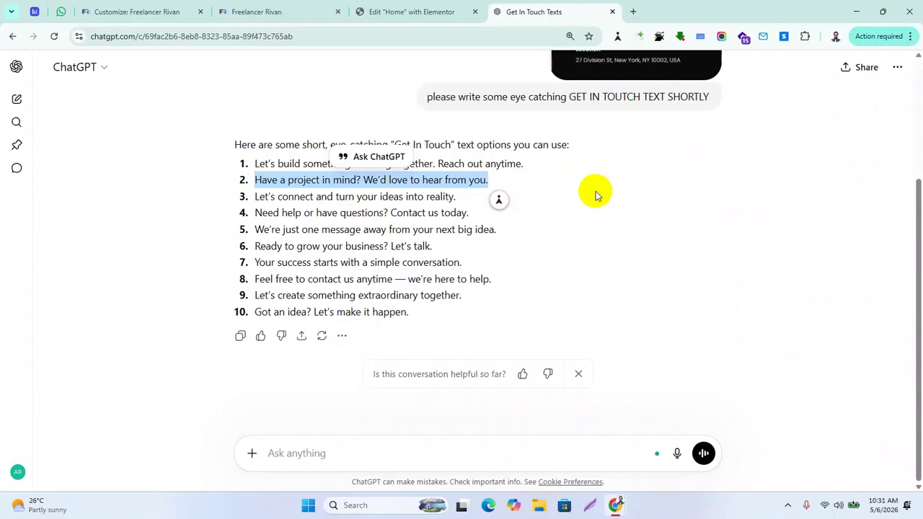
pyautogui.click(289, 12)
pyautogui.click(117, 12)
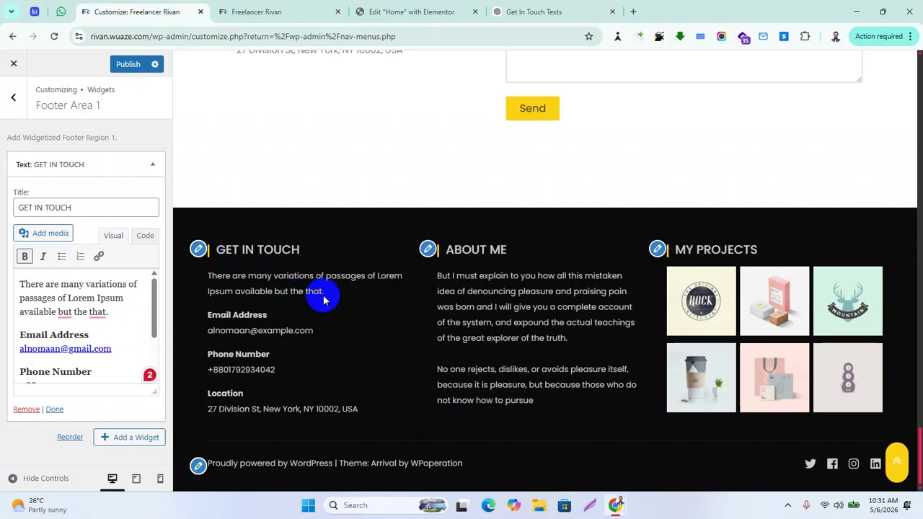
# Replace the Lorem Ipsum intro with the pasted line and remove the stray T before 'Have'
pyautogui.click(110, 312)
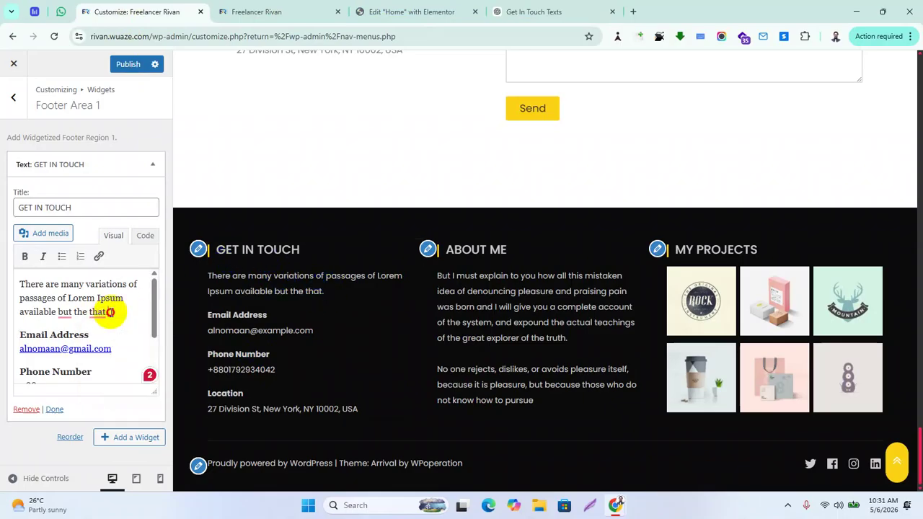
pyautogui.moveTo(110, 311); pyautogui.dragTo(39, 287)
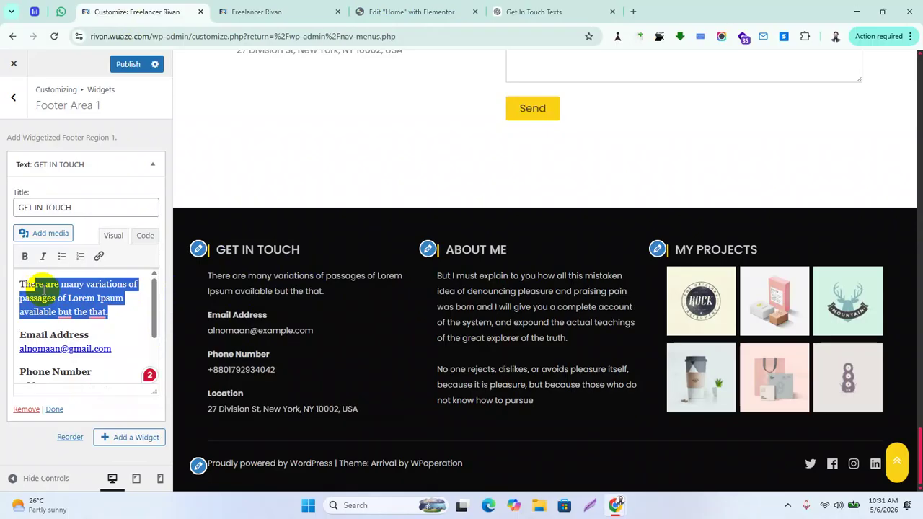
pyautogui.write('e')
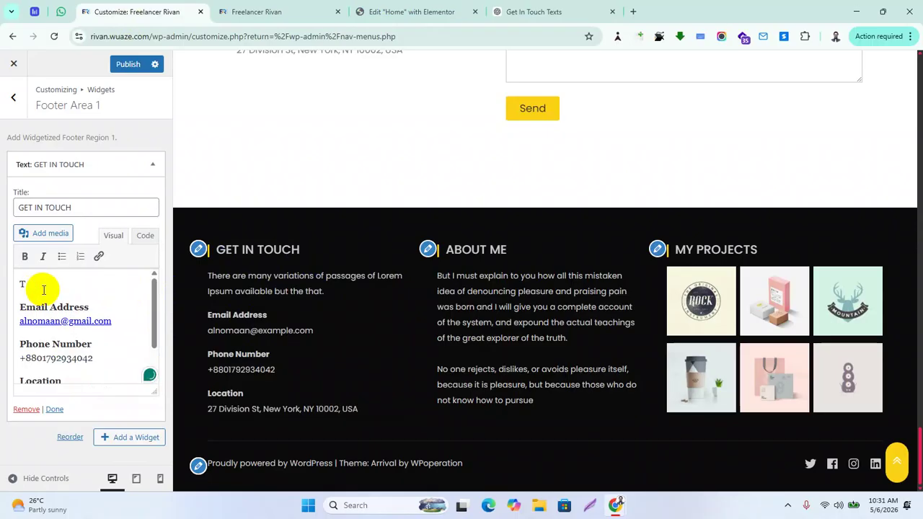
pyautogui.hotkey('ctrl', 'v')
pyautogui.moveTo(31, 283)
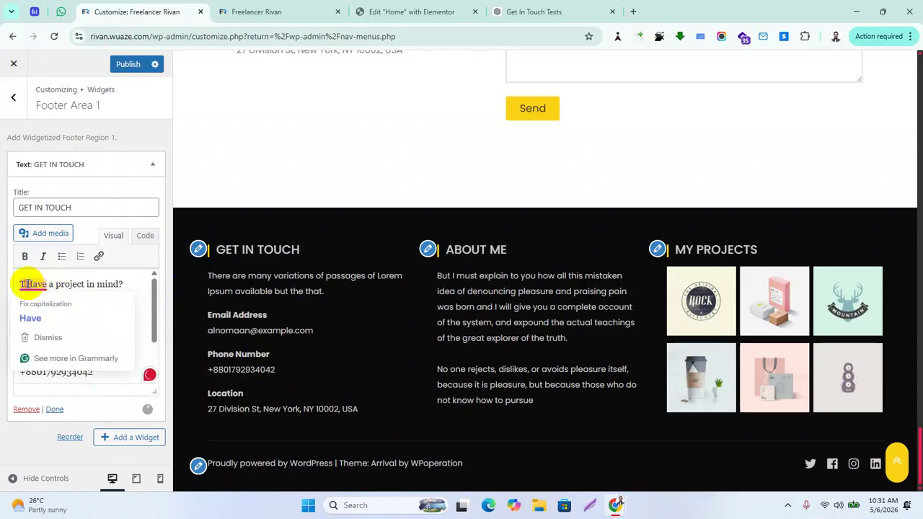
pyautogui.press('BackSpace')
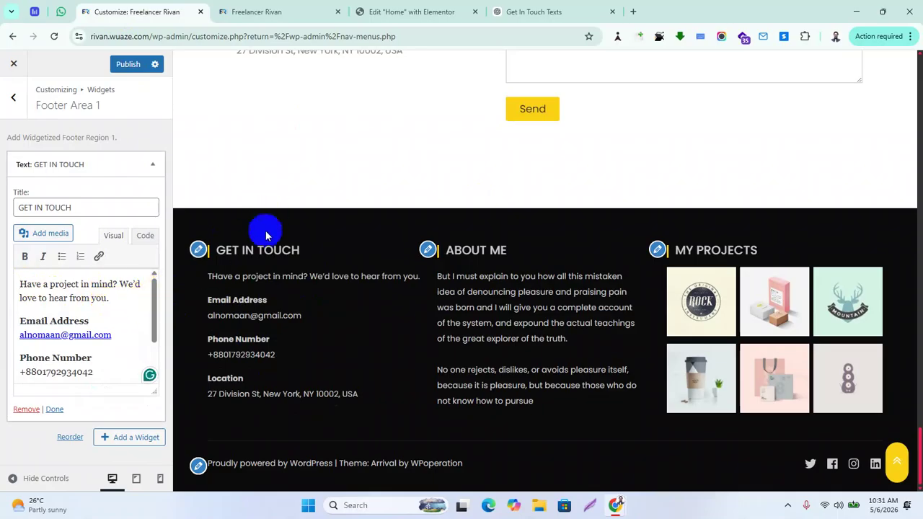
pyautogui.click(334, 259)
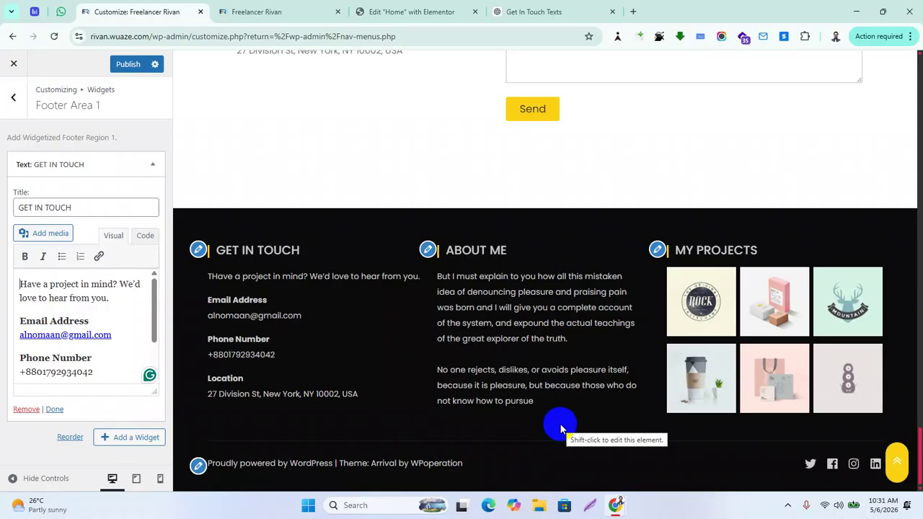
# Reselect the new intro sentence, undoing an accidental deletion of it
pyautogui.click(30, 281)
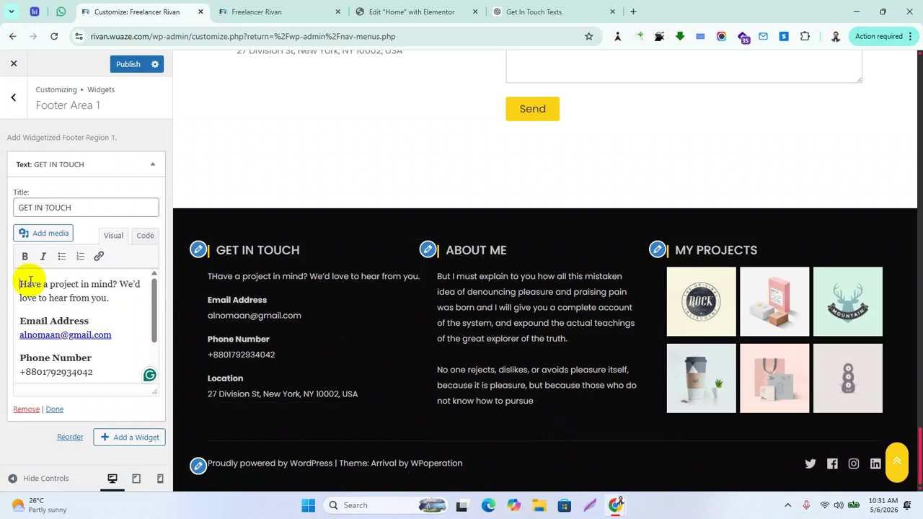
pyautogui.click(19, 283)
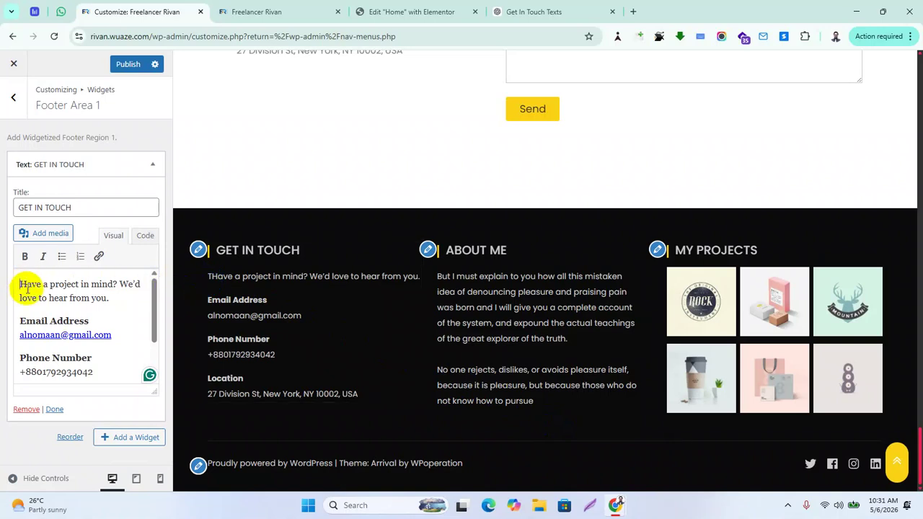
pyautogui.moveTo(111, 300); pyautogui.dragTo(20, 284)
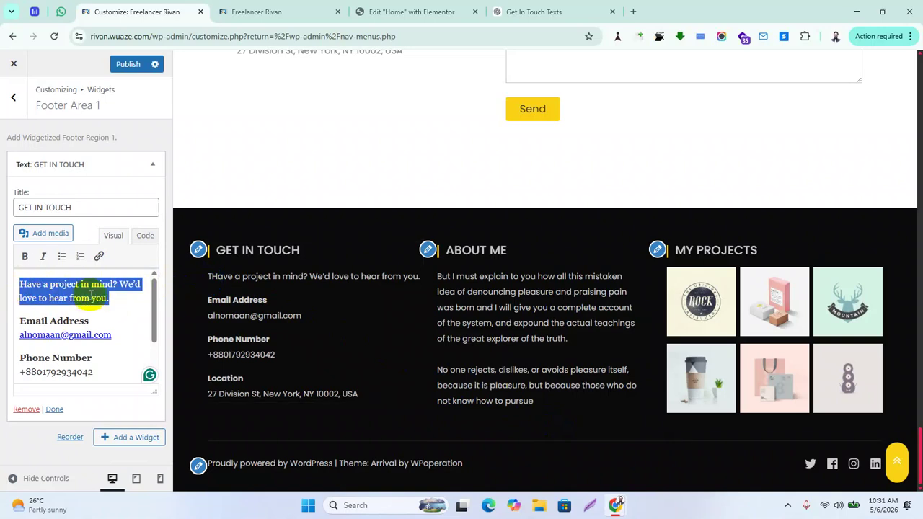
pyautogui.click(20, 284)
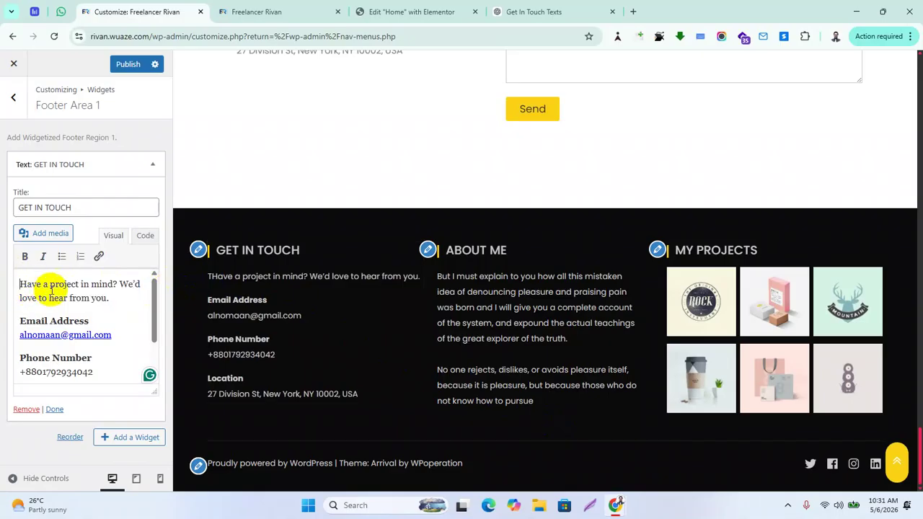
pyautogui.moveTo(110, 302); pyautogui.dragTo(11, 283)
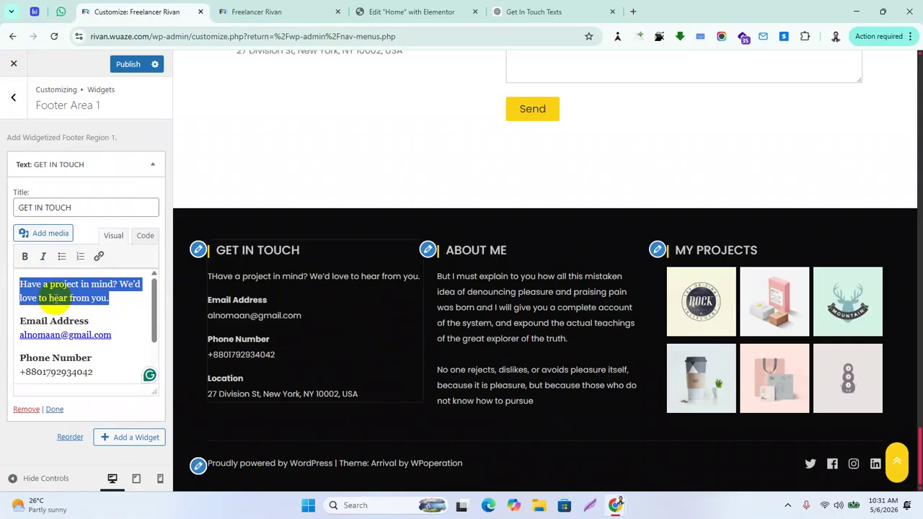
pyautogui.press('BackSpace')
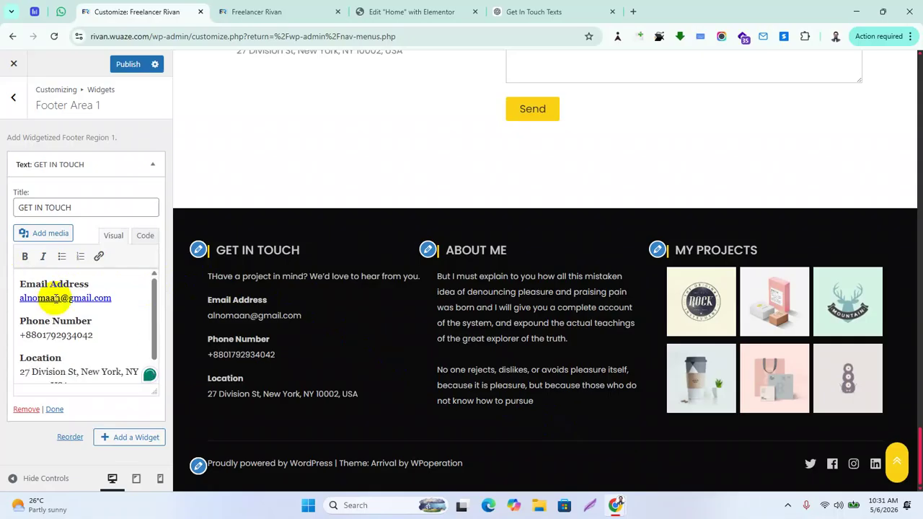
pyautogui.hotkey('ctrl', 'z')
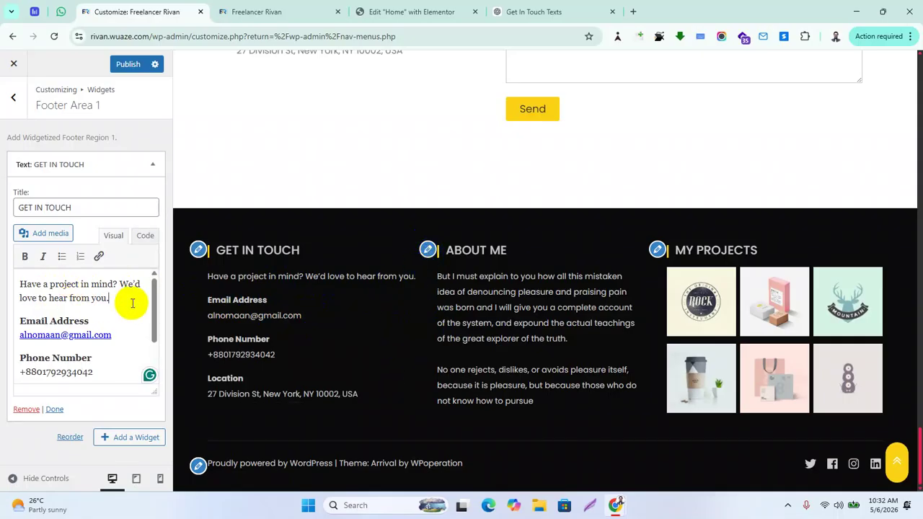
# Make the 'Have a project in mind?' intro sentence bold and italic
pyautogui.moveTo(113, 298); pyautogui.dragTo(4, 285)
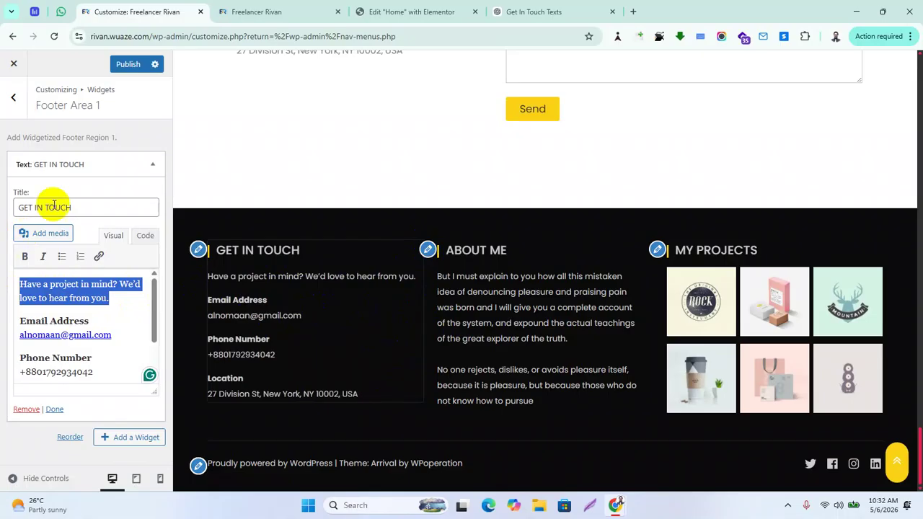
pyautogui.click(25, 256)
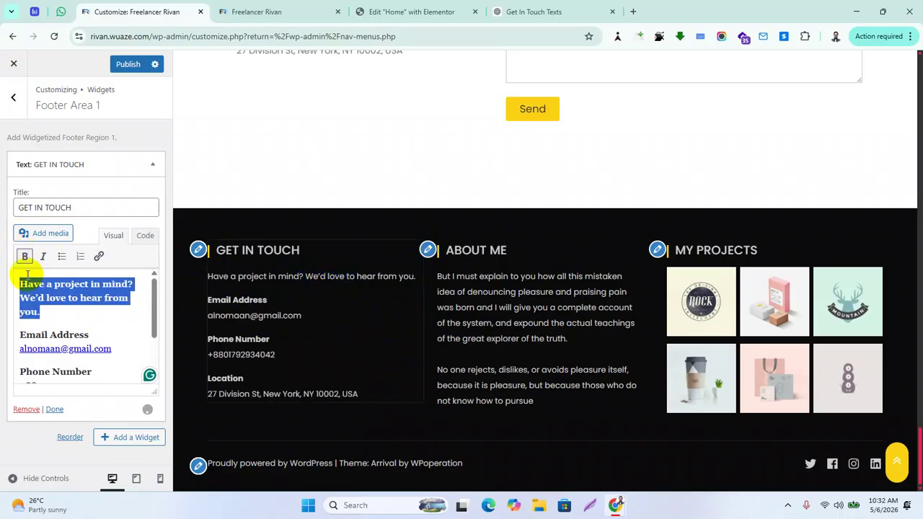
pyautogui.click(42, 256)
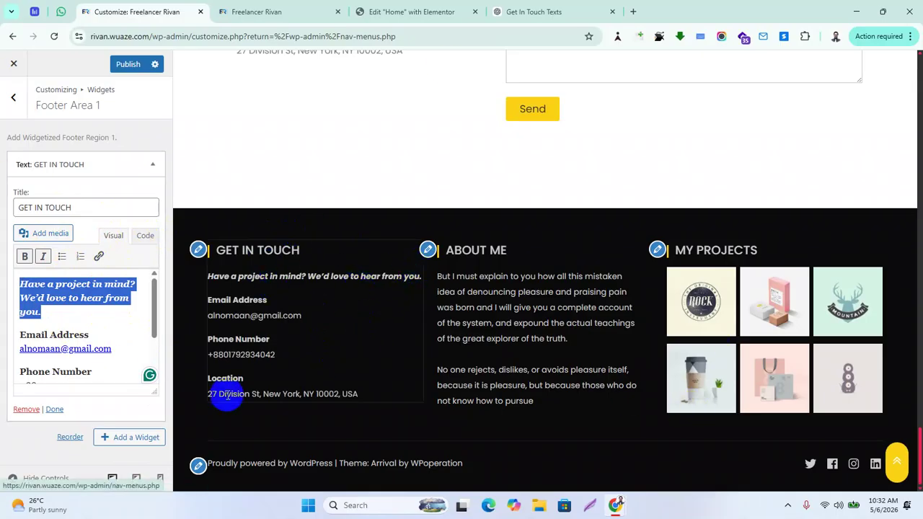
pyautogui.scroll(-1, 123, 368)
pyautogui.scroll(-1, 123, 368)
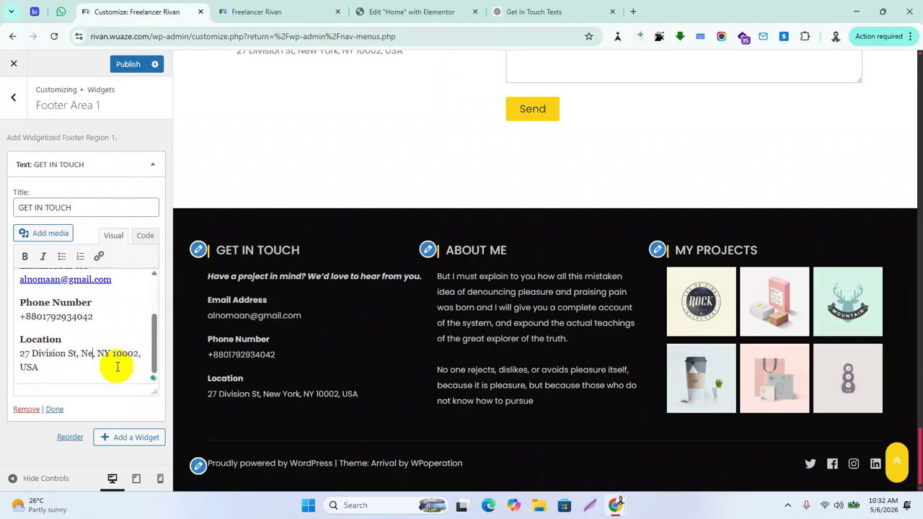
# Change the Location line's city, country and postal code to the owner's Bangladesh address
pyautogui.write('Daha')
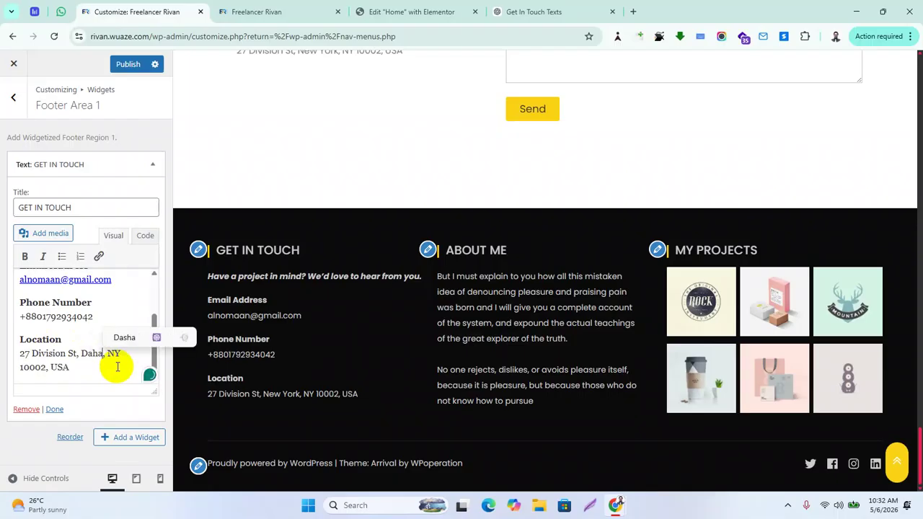
pyautogui.press('BackSpace')
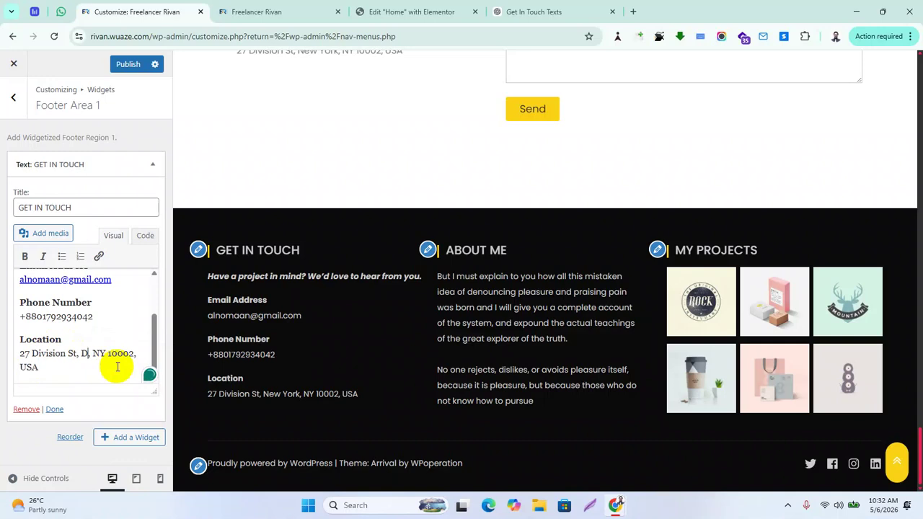
pyautogui.write('a, B')
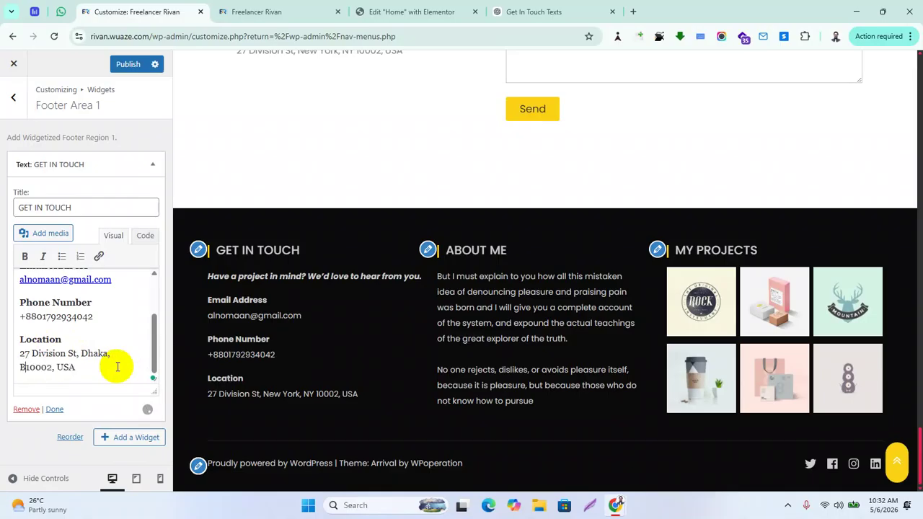
pyautogui.write('D,')
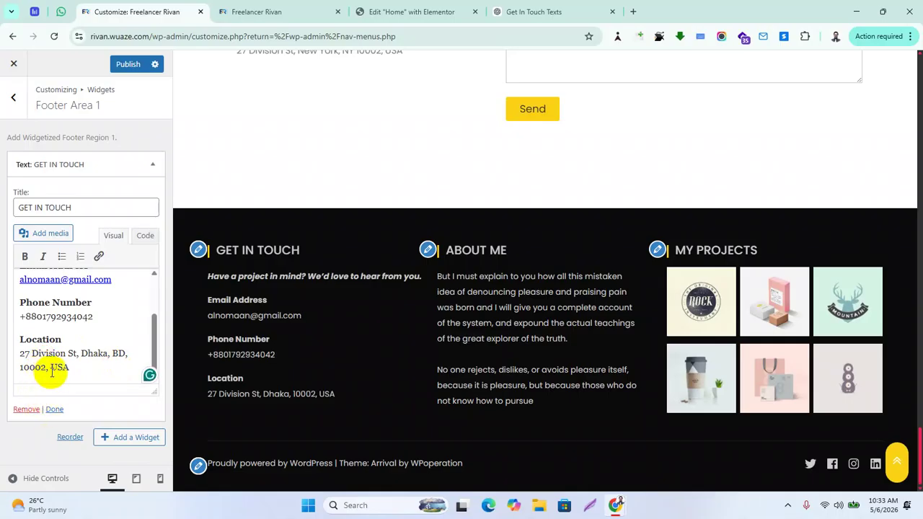
pyautogui.moveTo(45, 369); pyautogui.dragTo(50, 368)
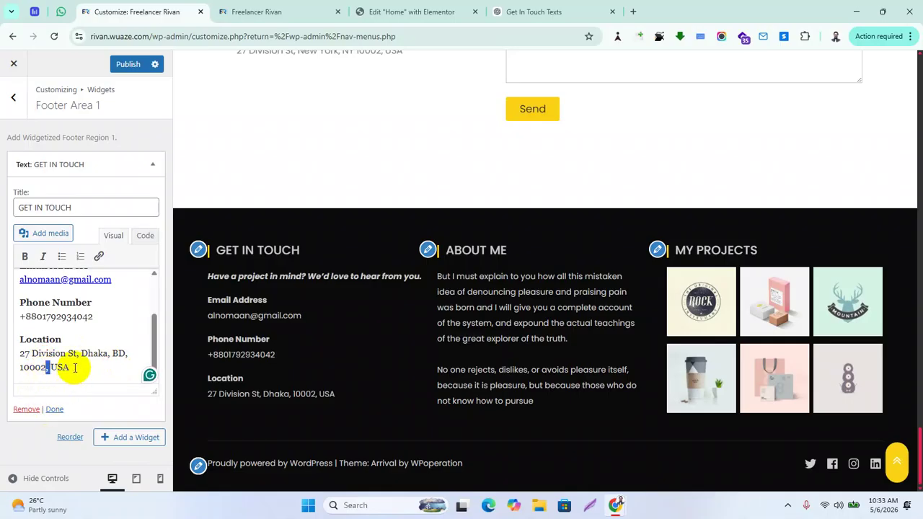
pyautogui.press('BackSpace')
pyautogui.press('BackSpace')
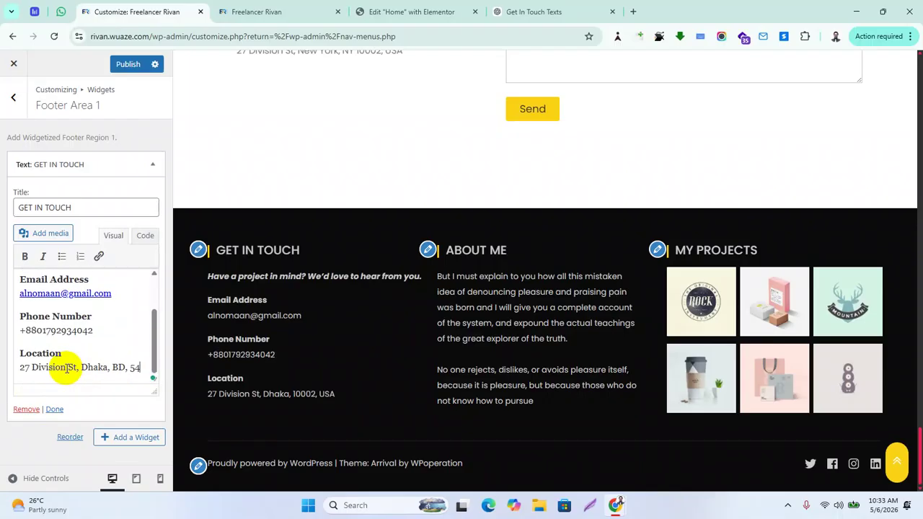
pyautogui.write('04')
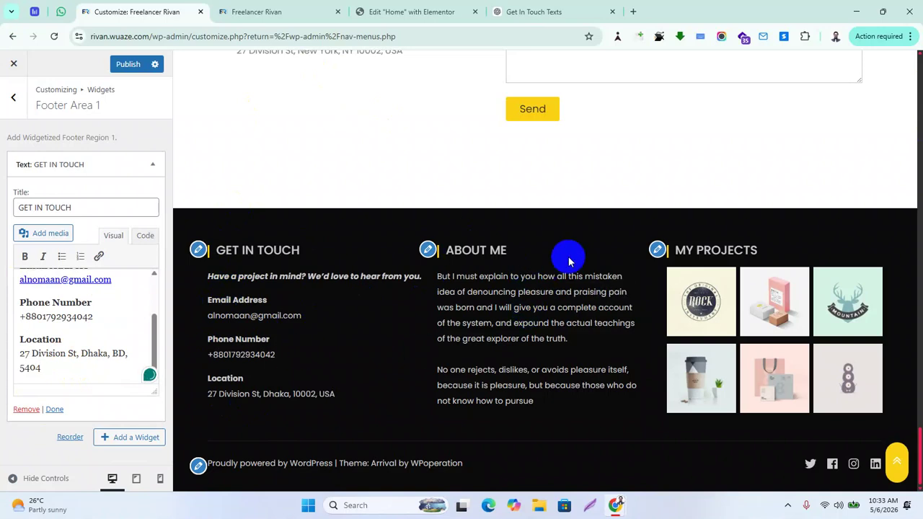
# Open the footer's About Me text widget and review its content
pyautogui.click(429, 251)
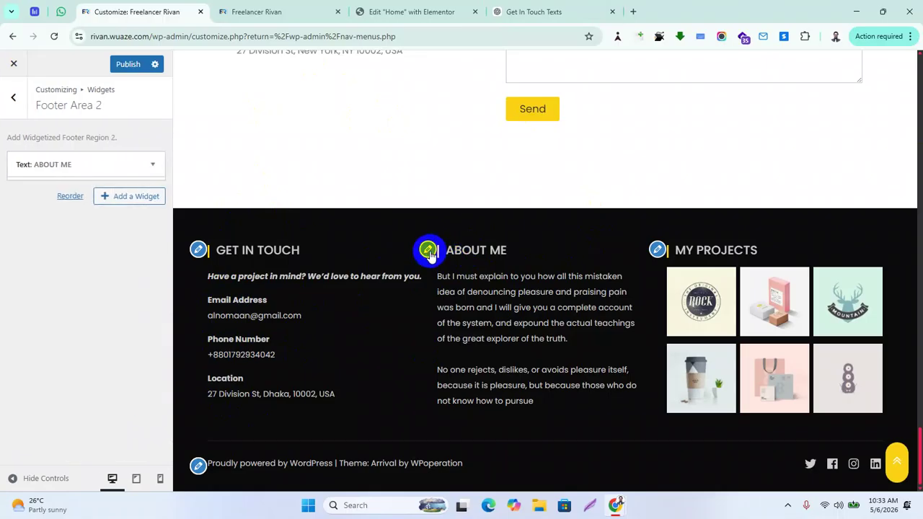
pyautogui.scroll(-3, 116, 344)
pyautogui.scroll(5, 116, 344)
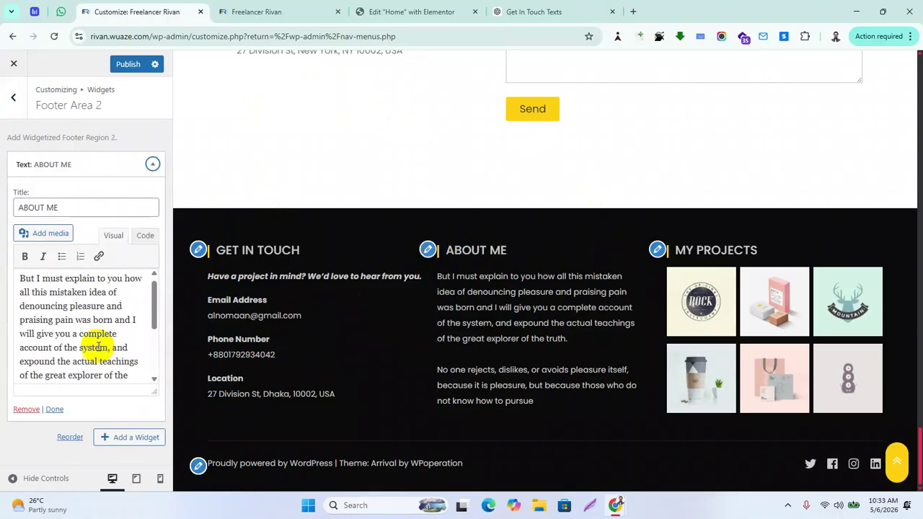
pyautogui.scroll(10, 645, 127)
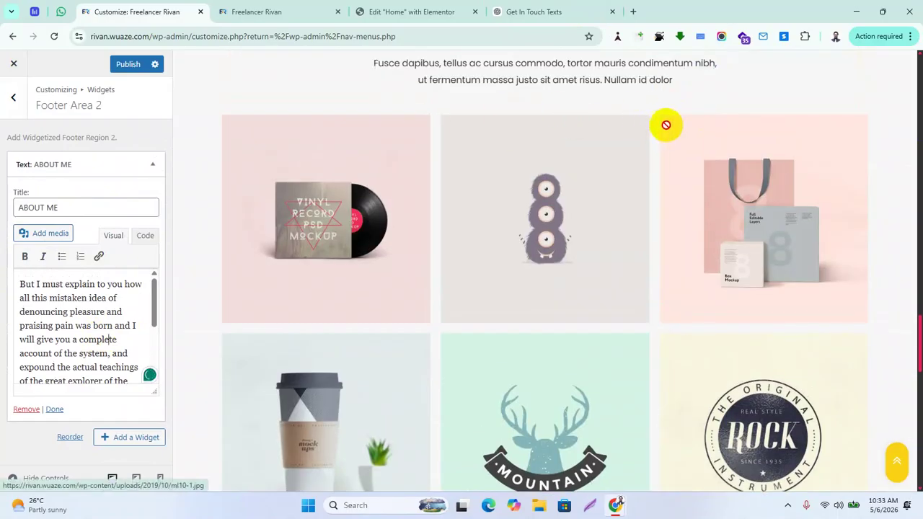
pyautogui.scroll(15, 652, 129)
pyautogui.scroll(7, 609, 157)
pyautogui.scroll(-15, 610, 151)
pyautogui.scroll(-20, 604, 341)
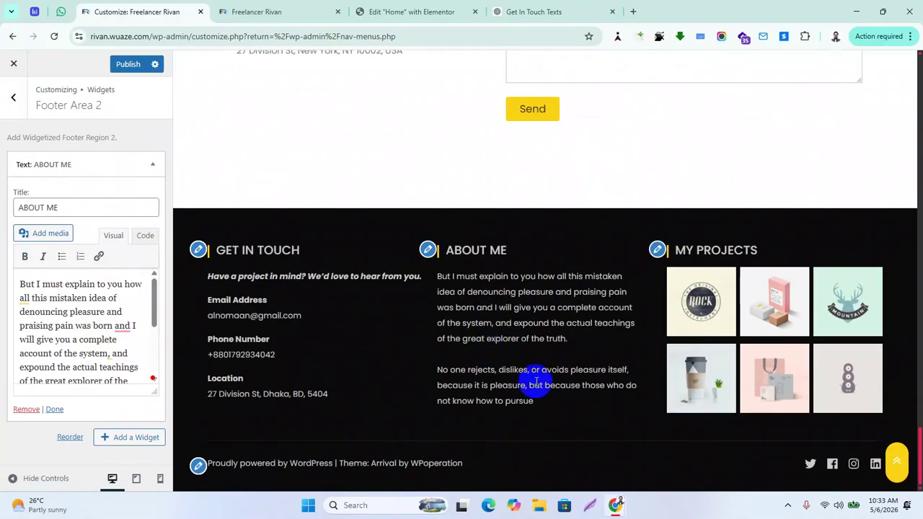
pyautogui.scroll(-4, 82, 330)
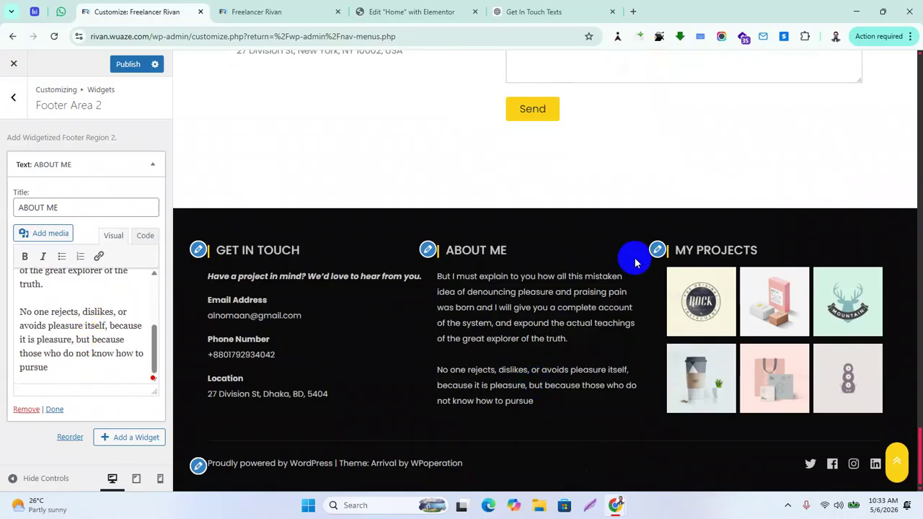
# Open the My Projects gallery widget in Footer Area 3 and review its six project images
pyautogui.click(657, 249)
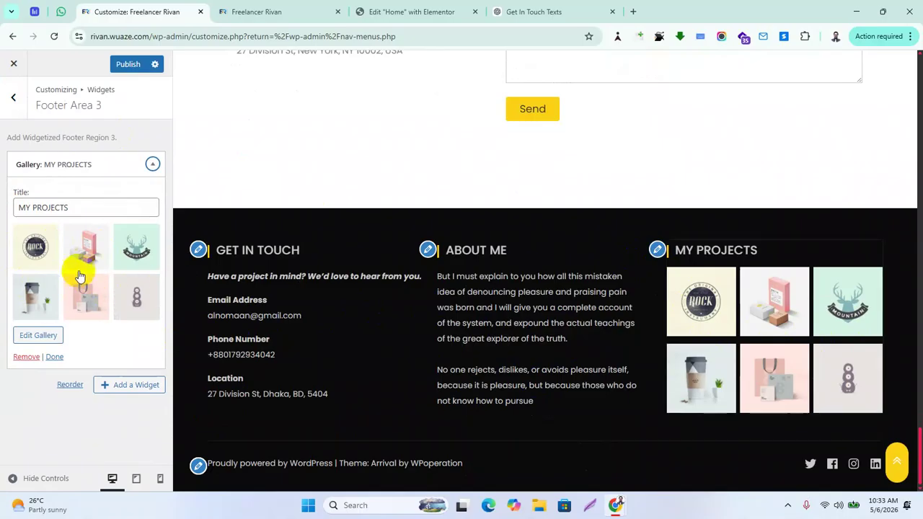
pyautogui.scroll(10, 742, 375)
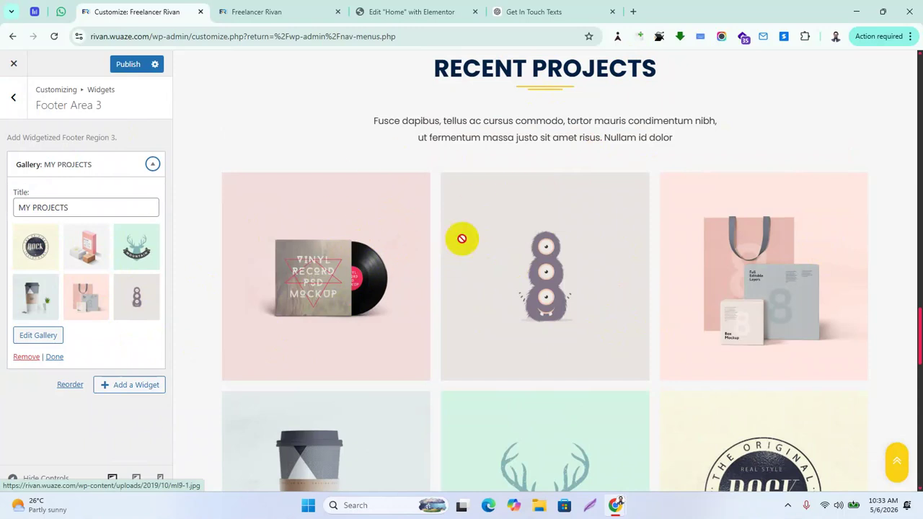
pyautogui.scroll(-2, 461, 245)
pyautogui.scroll(2, 457, 255)
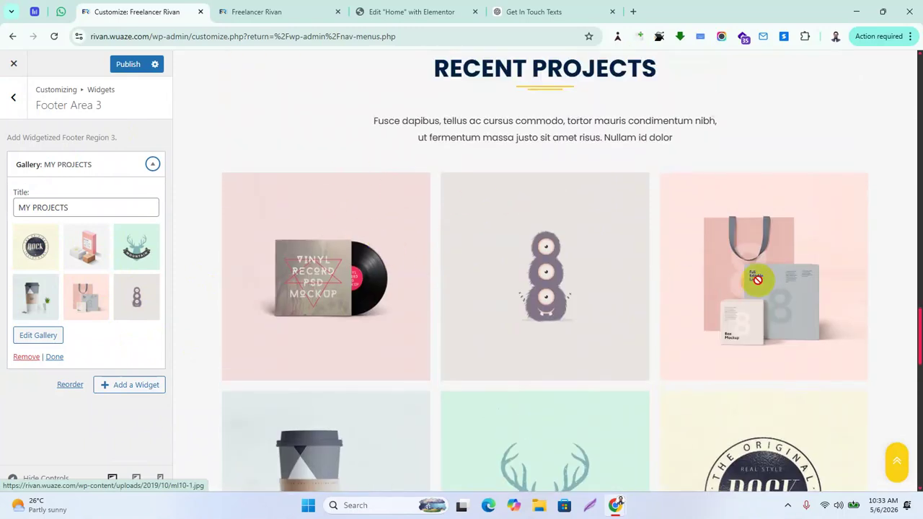
pyautogui.scroll(-2, 735, 310)
pyautogui.scroll(-2, 576, 317)
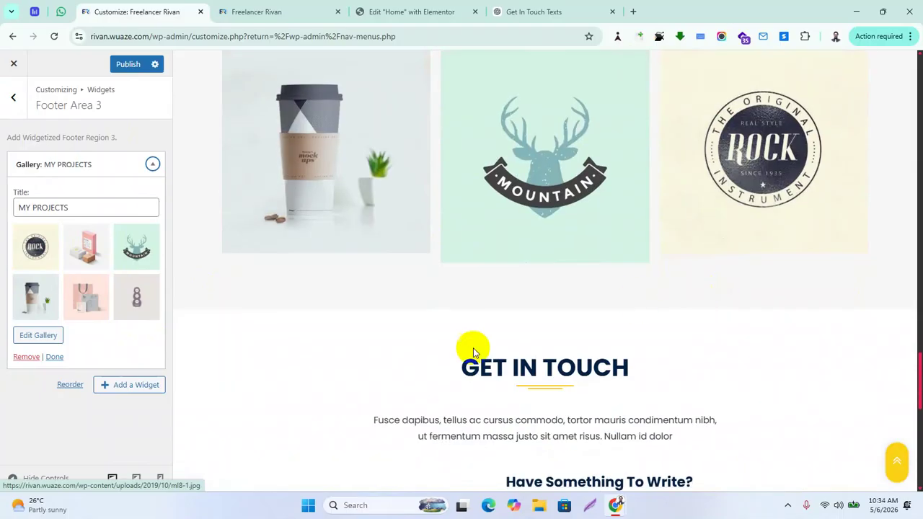
pyautogui.scroll(4, 385, 217)
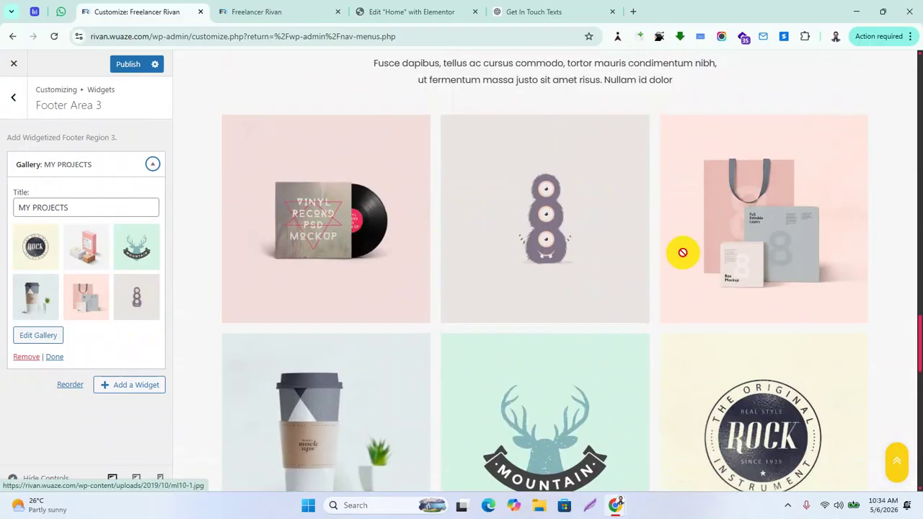
pyautogui.moveTo(455, 108); pyautogui.dragTo(127, 307)
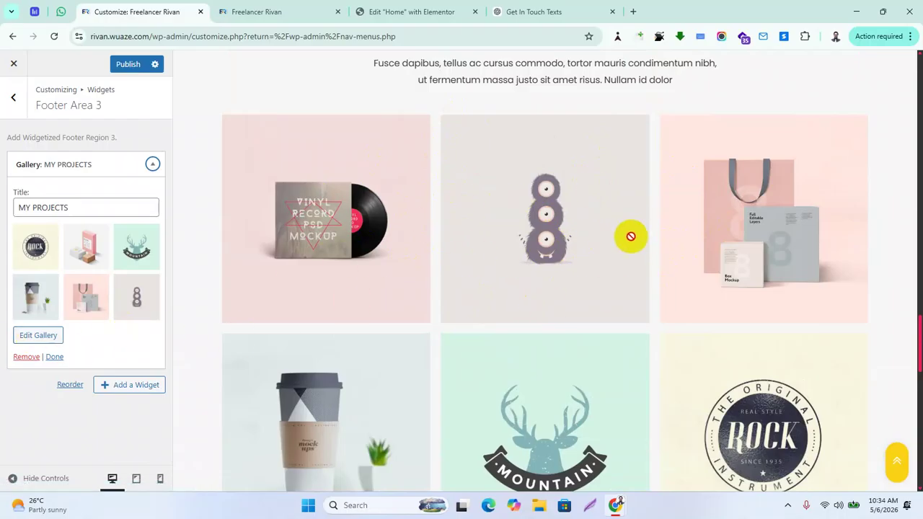
pyautogui.scroll(-4, 623, 252)
pyautogui.scroll(-8, 620, 268)
pyautogui.moveTo(701, 297); pyautogui.dragTo(707, 266)
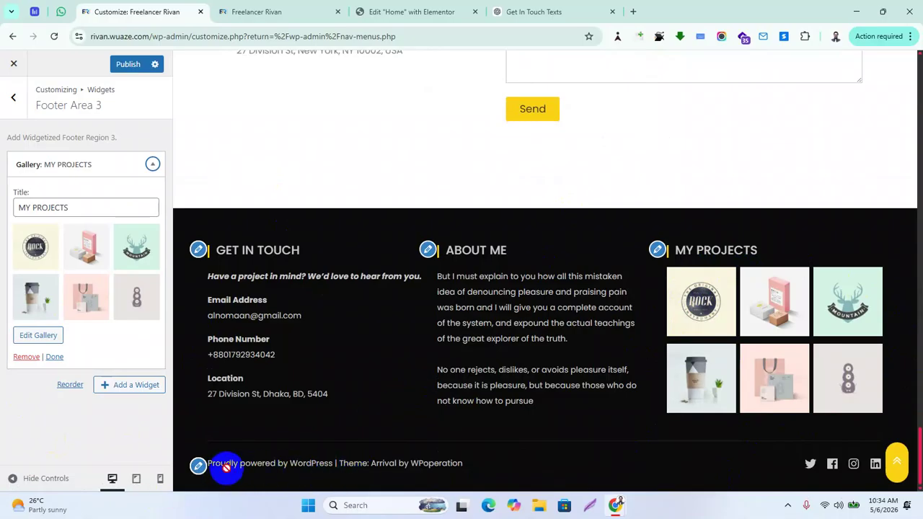
# Open the footer settings and inspect the empty copyright text field
pyautogui.click(198, 465)
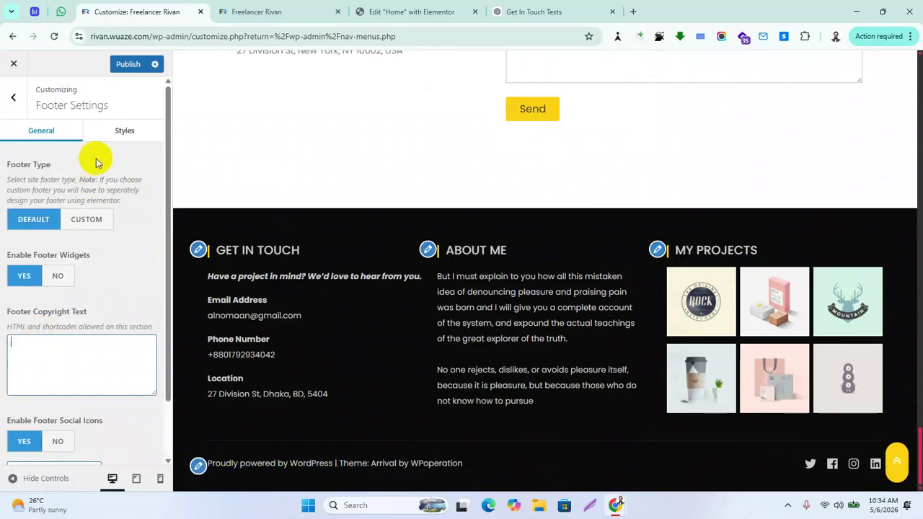
pyautogui.click(98, 352)
pyautogui.scroll(-1, 115, 357)
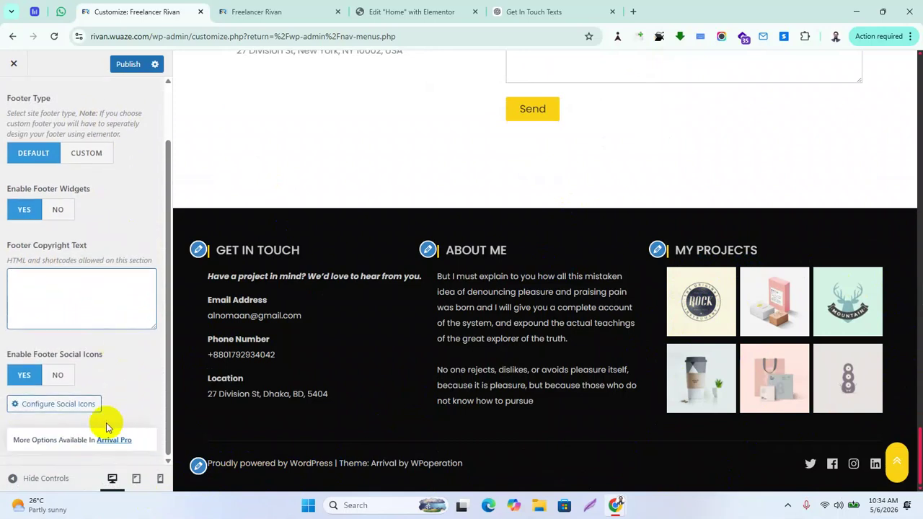
pyautogui.scroll(1, 144, 396)
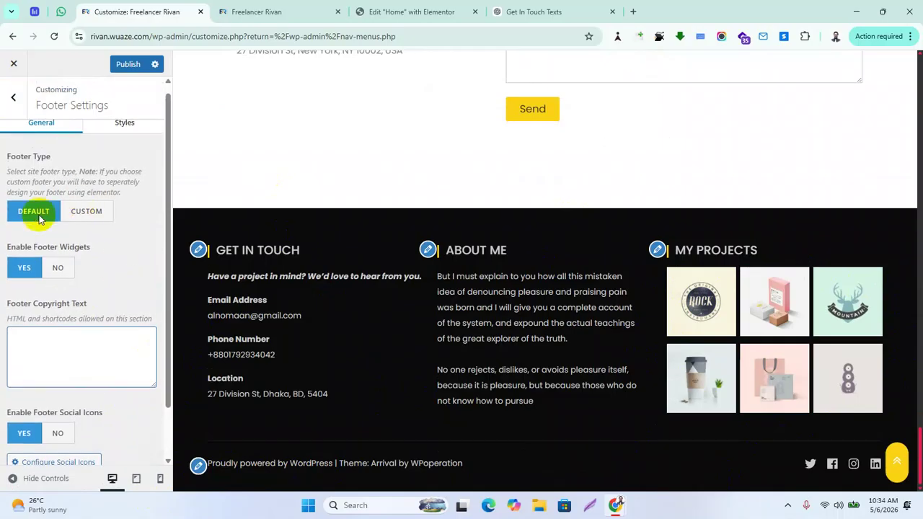
pyautogui.scroll(1, 108, 231)
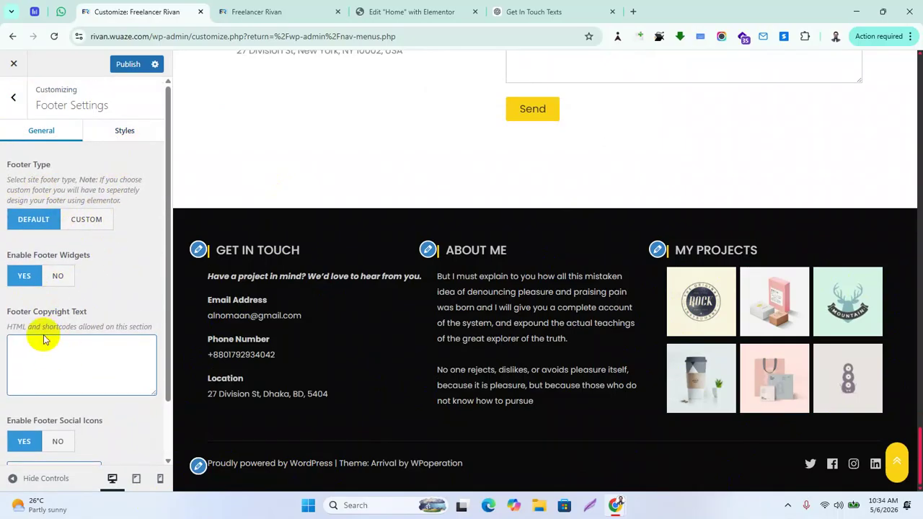
pyautogui.click(64, 355)
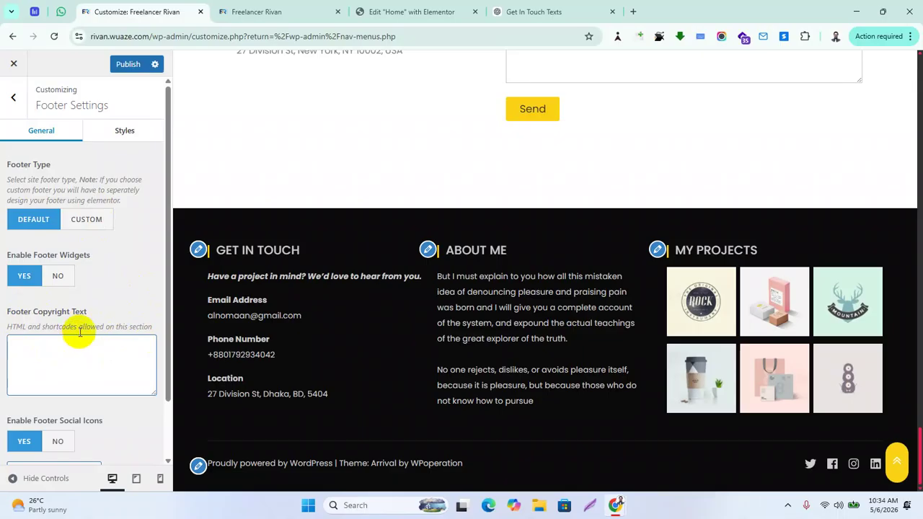
pyautogui.moveTo(118, 377)
pyautogui.mouseDown()
pyautogui.moveTo(253, 452)
pyautogui.moveTo(381, 476)
pyautogui.moveTo(466, 468)
pyautogui.moveTo(229, 471)
pyautogui.moveTo(428, 432)
pyautogui.moveTo(441, 167)
pyautogui.mouseUp()
pyautogui.moveTo(119, 393)
pyautogui.mouseDown()
pyautogui.moveTo(286, 435)
pyautogui.moveTo(285, 473)
pyautogui.moveTo(461, 468)
pyautogui.moveTo(329, 468)
pyautogui.moveTo(448, 463)
pyautogui.moveTo(361, 469)
pyautogui.moveTo(288, 218)
pyautogui.moveTo(122, 196)
pyautogui.mouseUp()
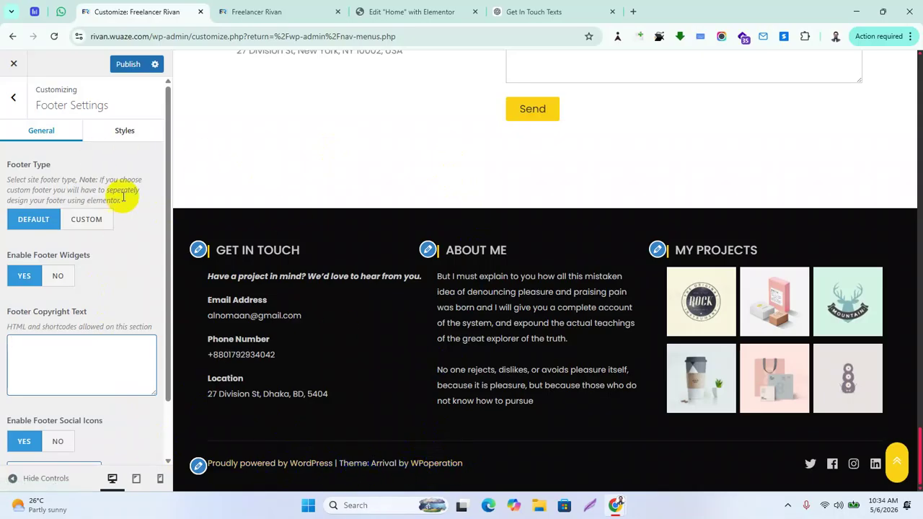
# Check the footer Styles options, then return to General and reach the social icon settings
pyautogui.click(118, 131)
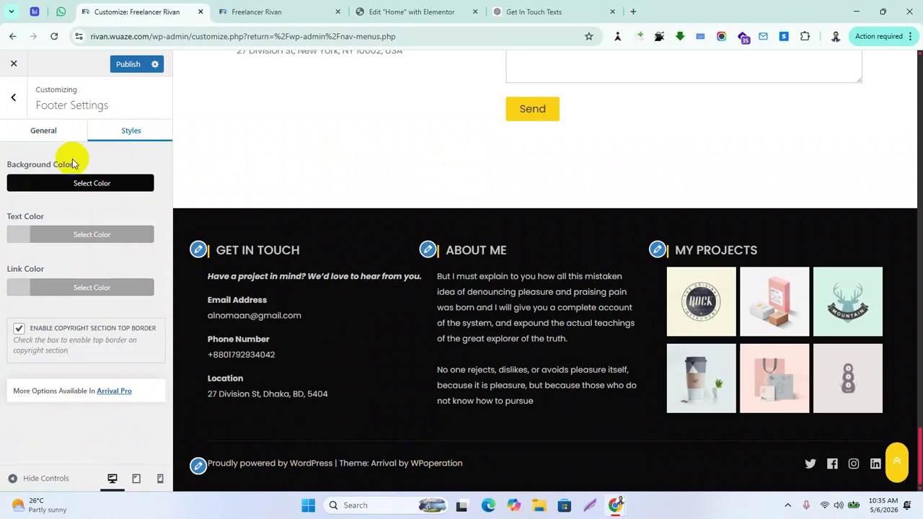
pyautogui.click(36, 130)
pyautogui.scroll(-2, 94, 375)
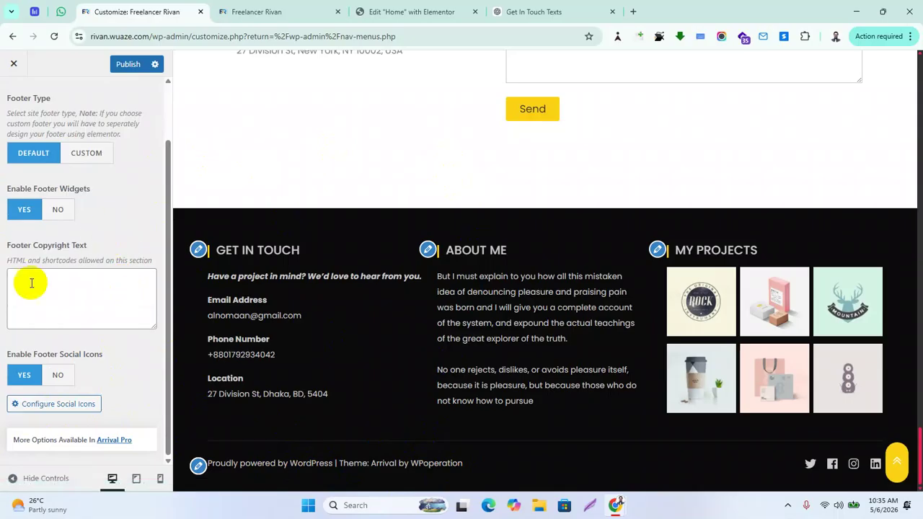
pyautogui.click(225, 465)
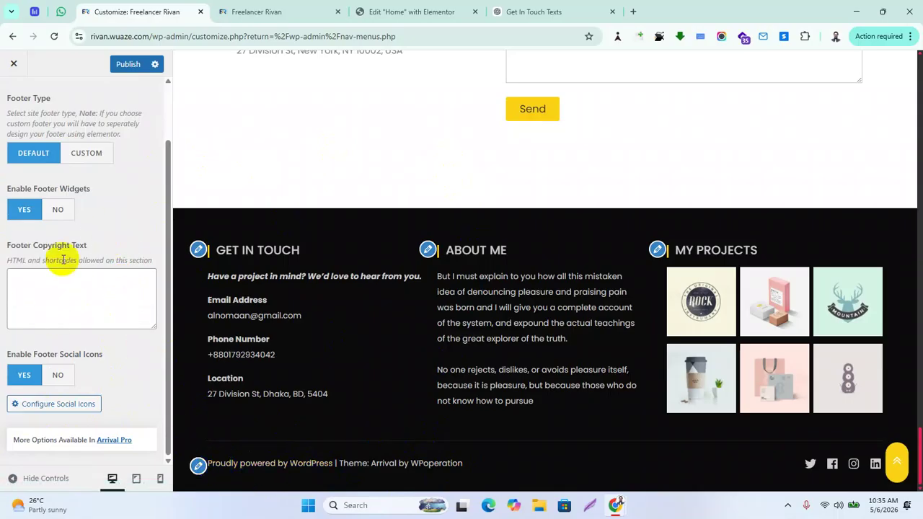
pyautogui.click(324, 459)
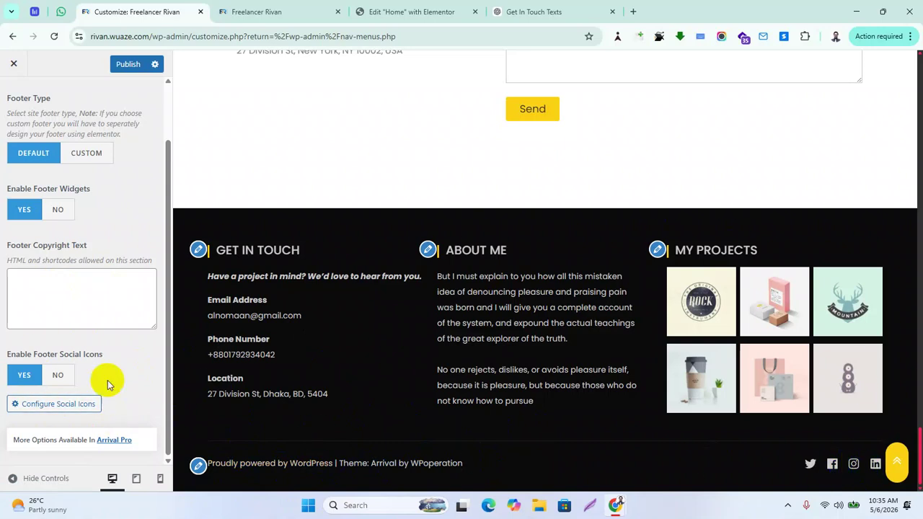
# Open the Social Icons configuration and add a new social profile
pyautogui.click(68, 408)
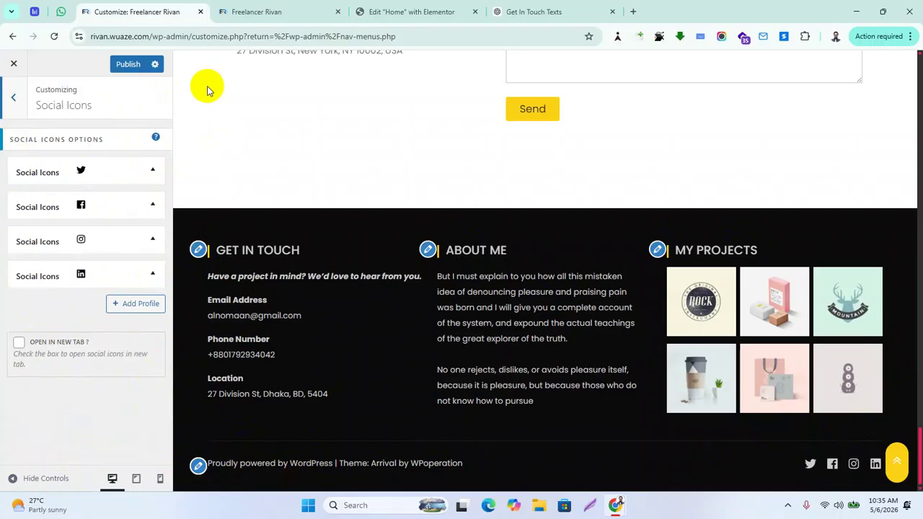
pyautogui.click(140, 303)
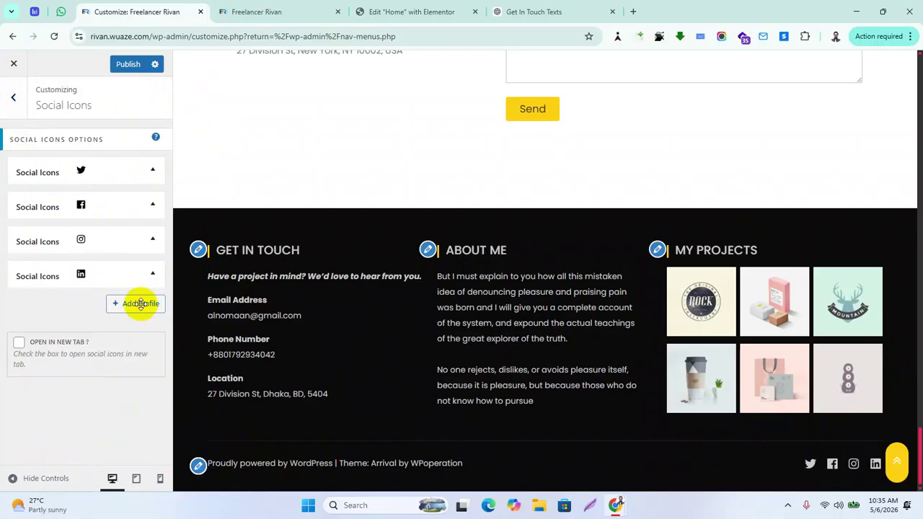
pyautogui.scroll(-3, 114, 370)
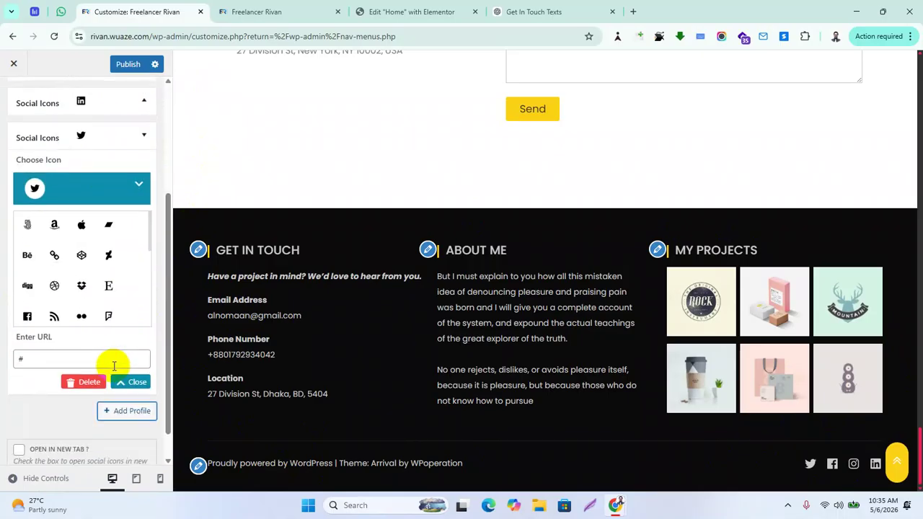
pyautogui.scroll(-6, 82, 266)
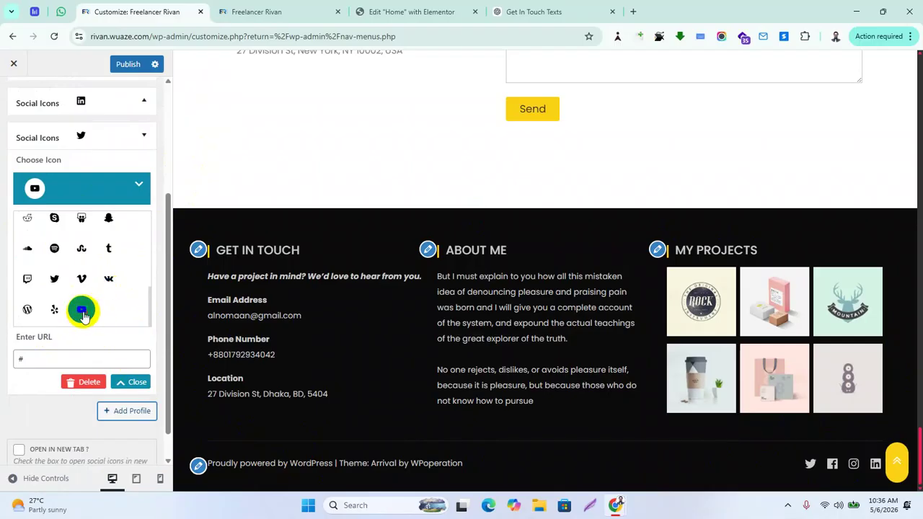
pyautogui.scroll(5, 85, 313)
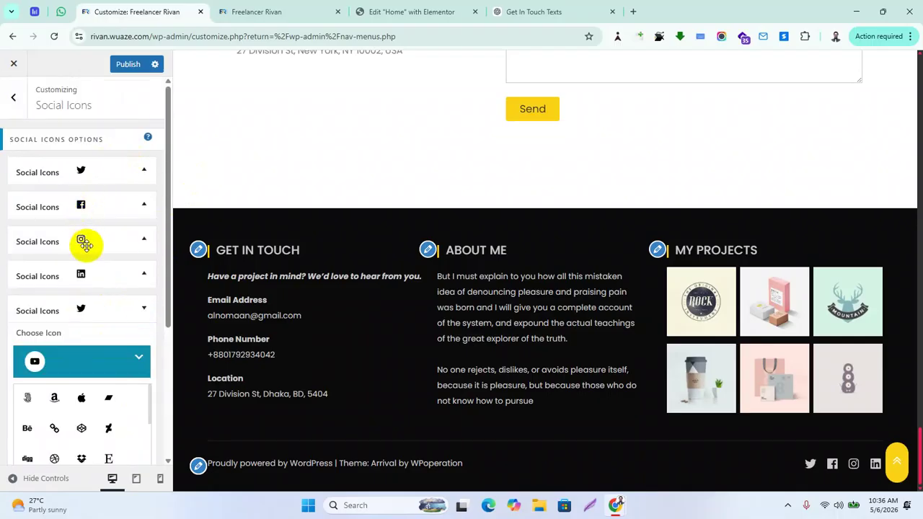
pyautogui.scroll(-3, 107, 250)
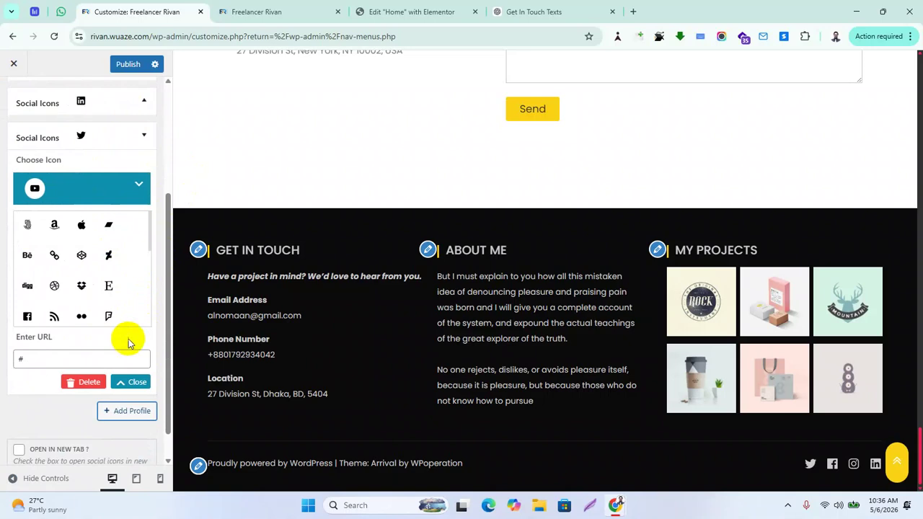
pyautogui.scroll(3, 72, 223)
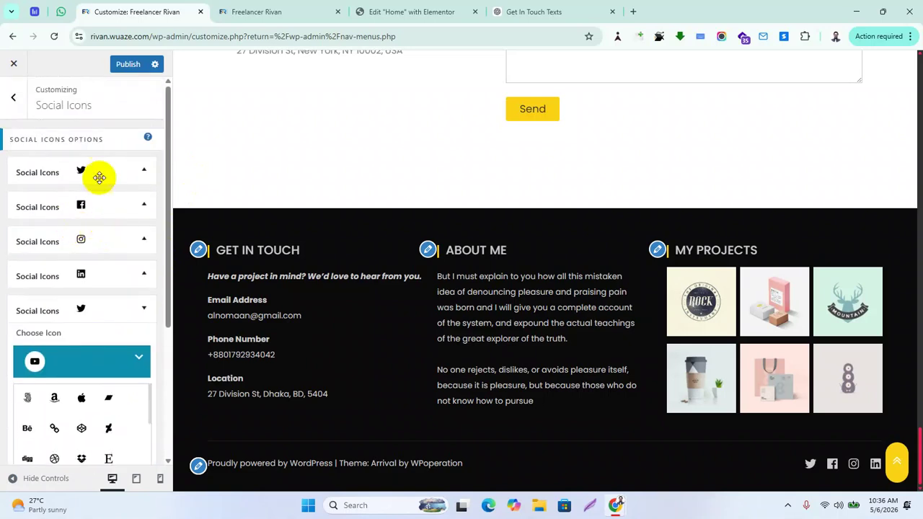
# Reopen the fifth profile showing YouTube and focus its '#' URL field
pyautogui.click(144, 311)
pyautogui.click(146, 310)
pyautogui.scroll(-1, 114, 412)
pyautogui.scroll(-5, 114, 413)
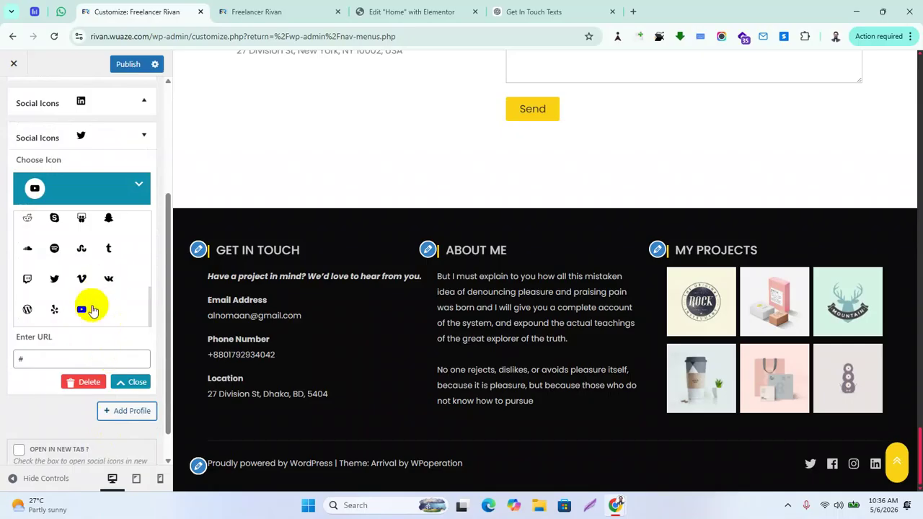
pyautogui.click(43, 362)
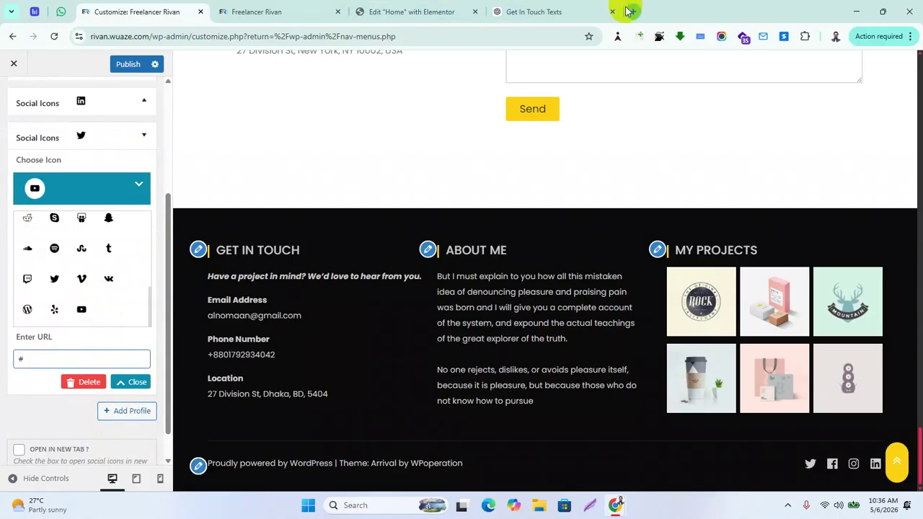
# Search the channel name in a new tab, copy its YouTube address, and close the tab
pyautogui.click(634, 13)
pyautogui.write('al')
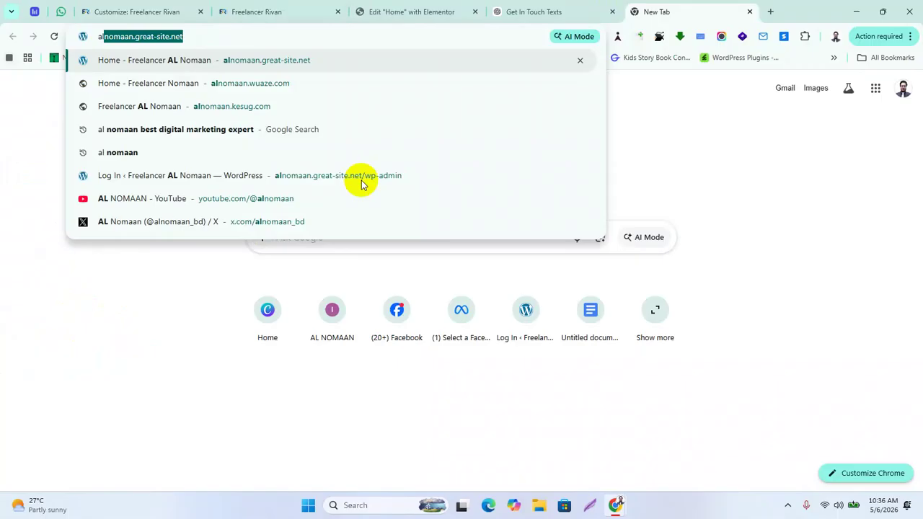
pyautogui.write('nomaan')
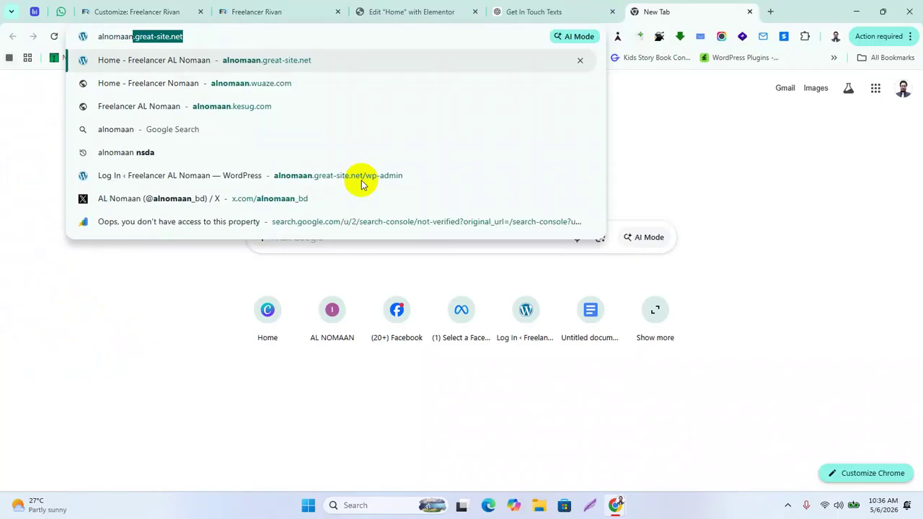
pyautogui.press('Return')
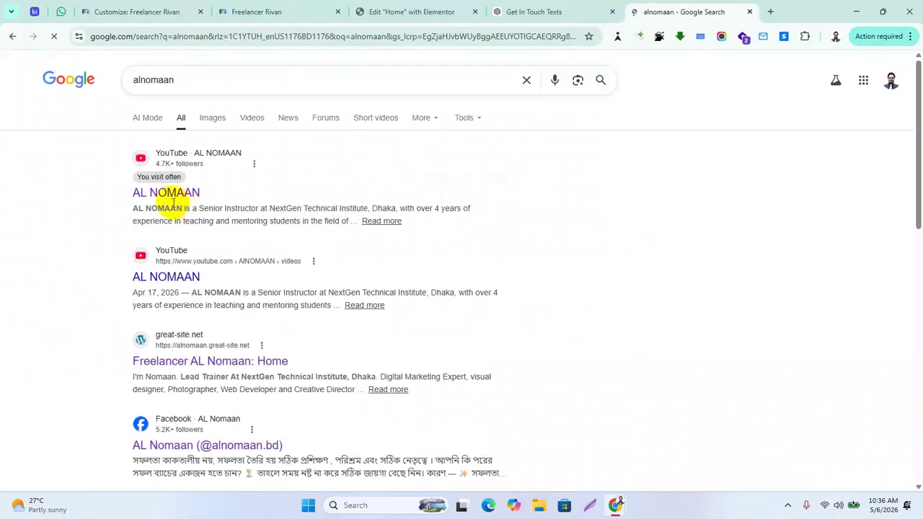
pyautogui.click(171, 200)
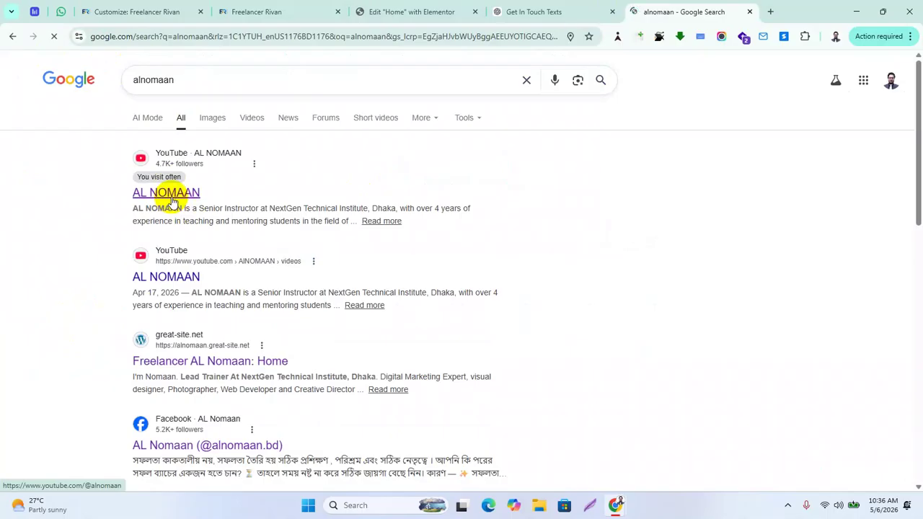
pyautogui.click(126, 36)
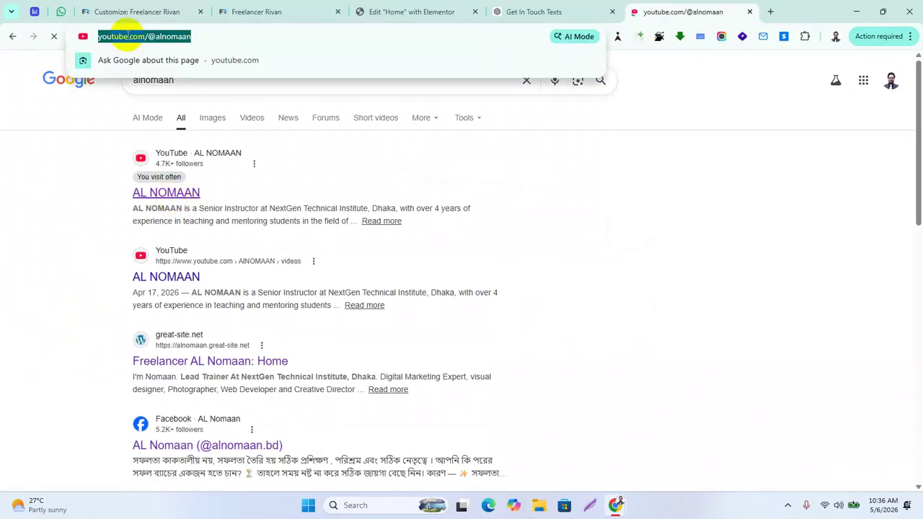
pyautogui.click(750, 14)
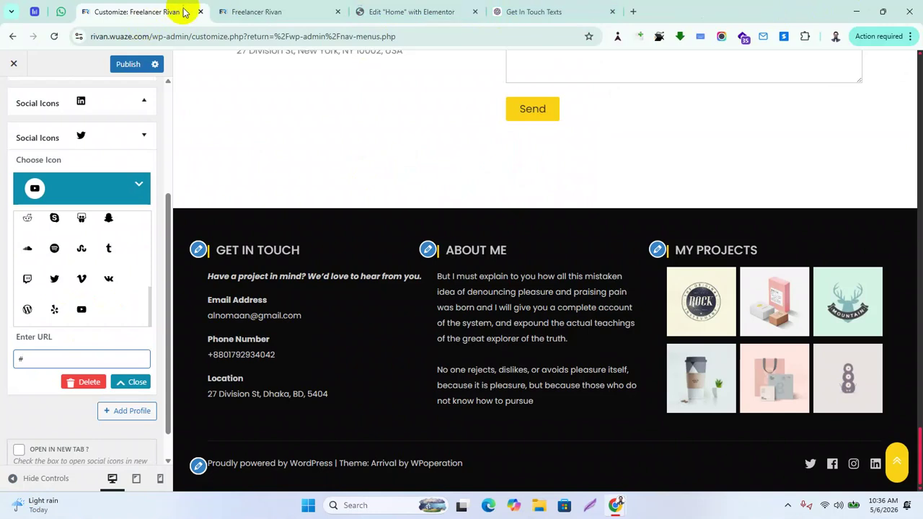
# Set the profile icon to YouTube and replace its '#' link with the channel address
pyautogui.scroll(5, 93, 268)
pyautogui.scroll(-1, 127, 288)
pyautogui.scroll(-2, 104, 258)
pyautogui.scroll(2, 78, 192)
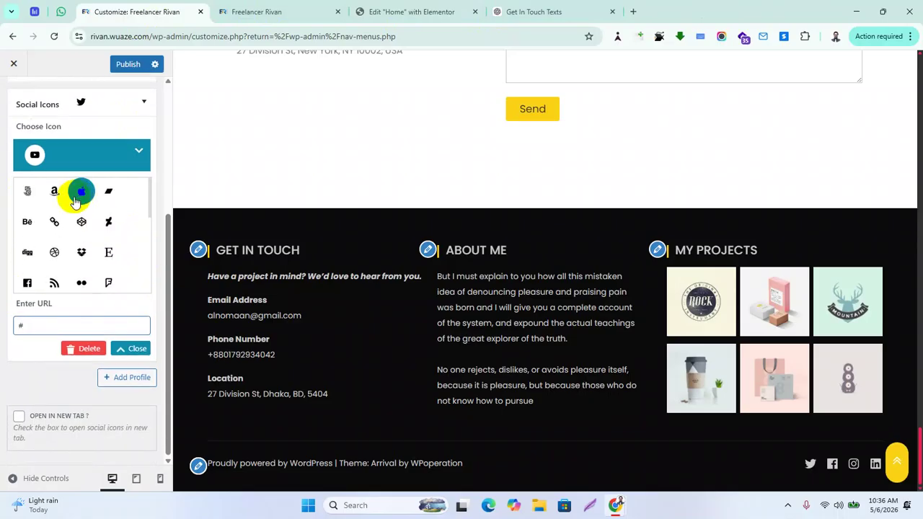
pyautogui.scroll(-5, 108, 245)
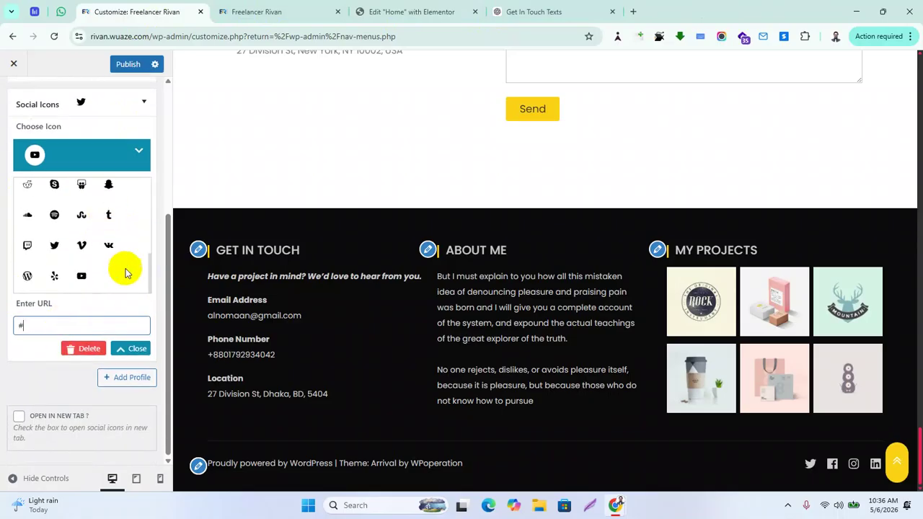
pyautogui.click(81, 278)
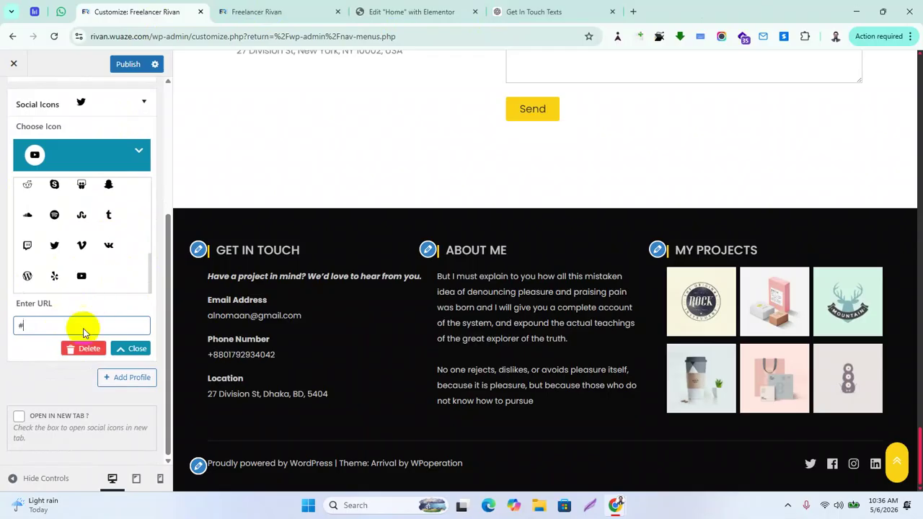
pyautogui.moveTo(45, 329); pyautogui.dragTo(2, 326)
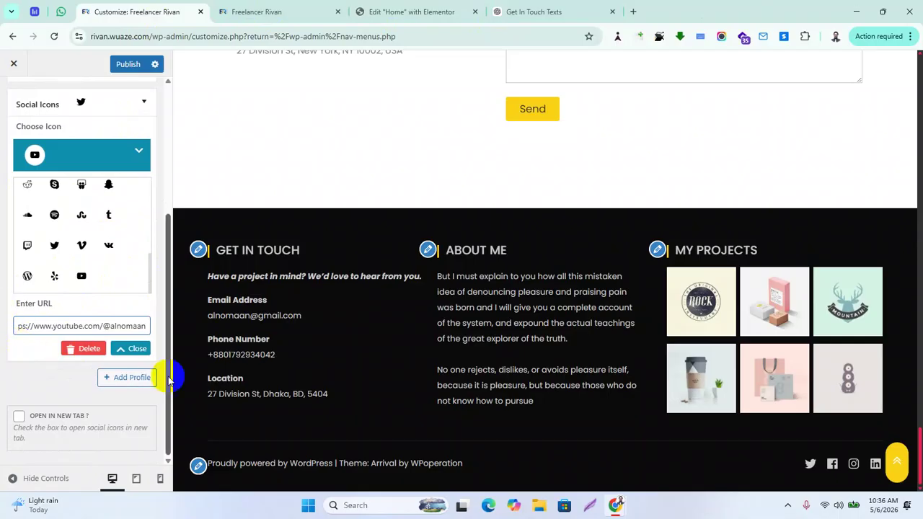
# Add another social profile, collapse it, then select the Twitter profile's '#' link
pyautogui.click(124, 377)
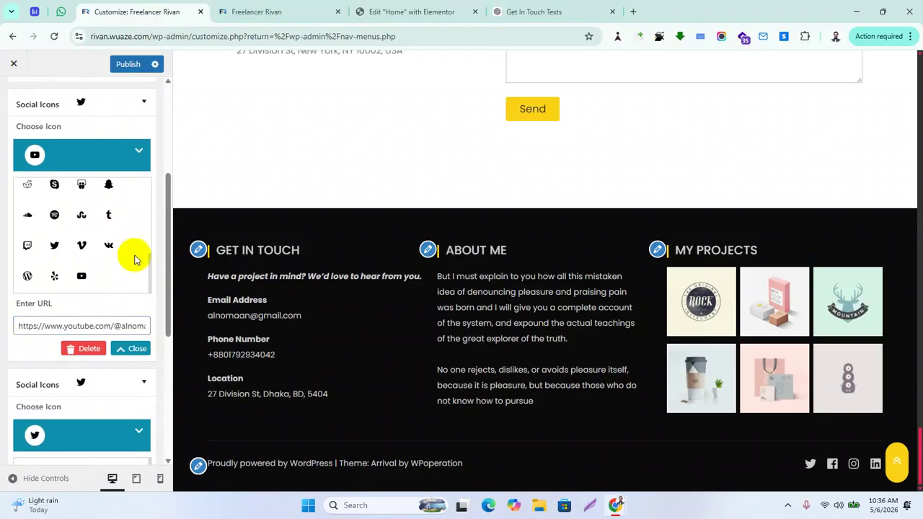
pyautogui.scroll(-4, 132, 255)
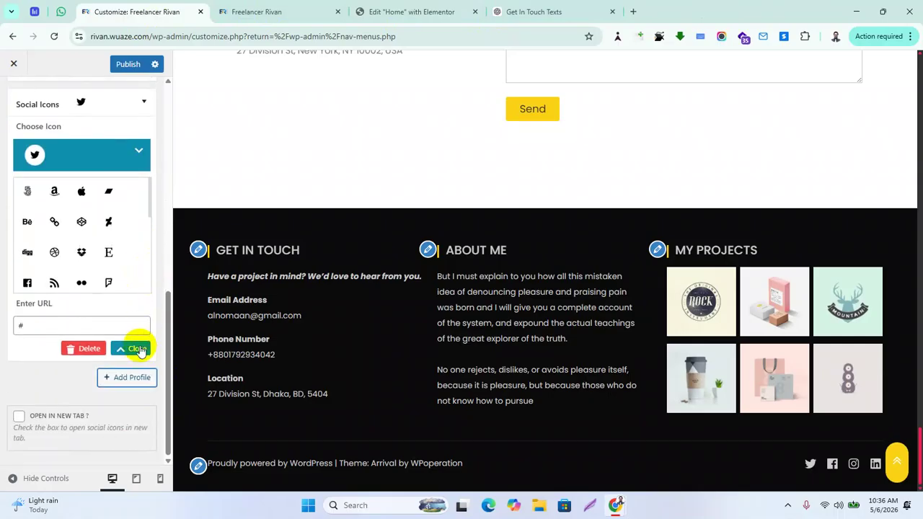
pyautogui.click(137, 348)
pyautogui.scroll(3, 116, 246)
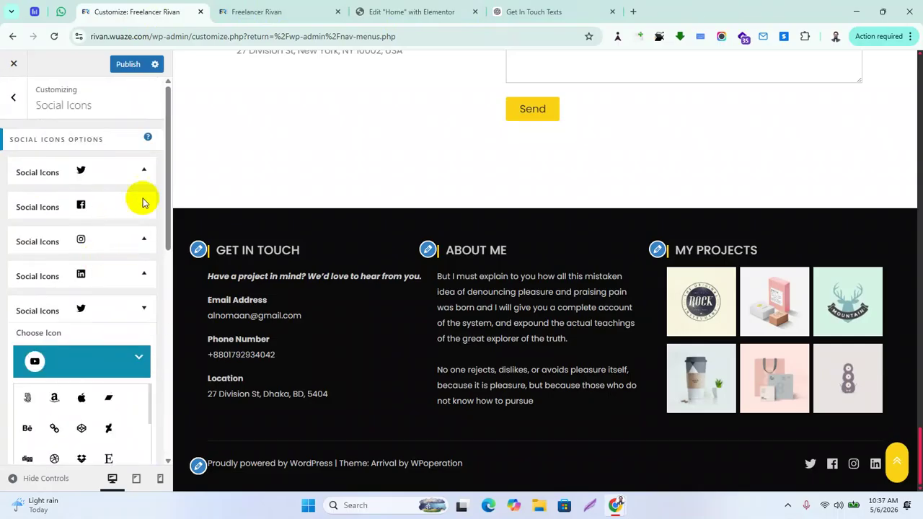
pyautogui.scroll(-1, 140, 288)
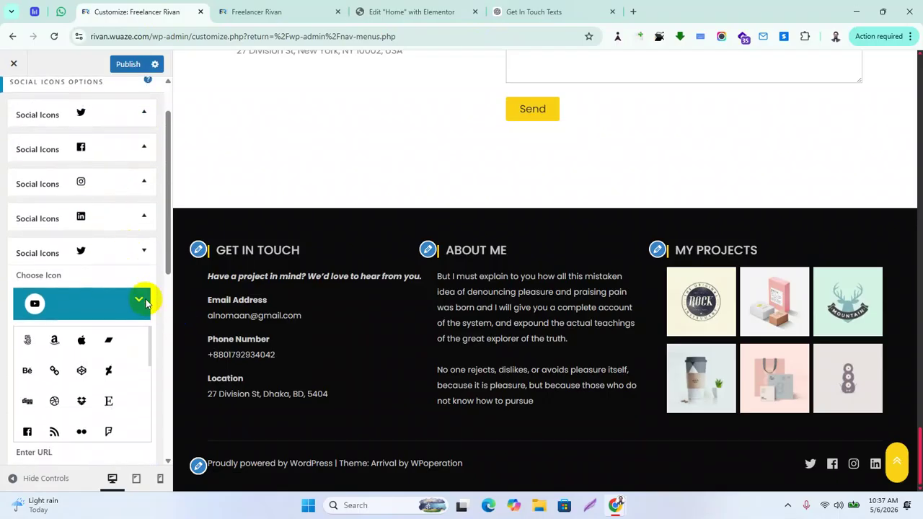
pyautogui.click(139, 300)
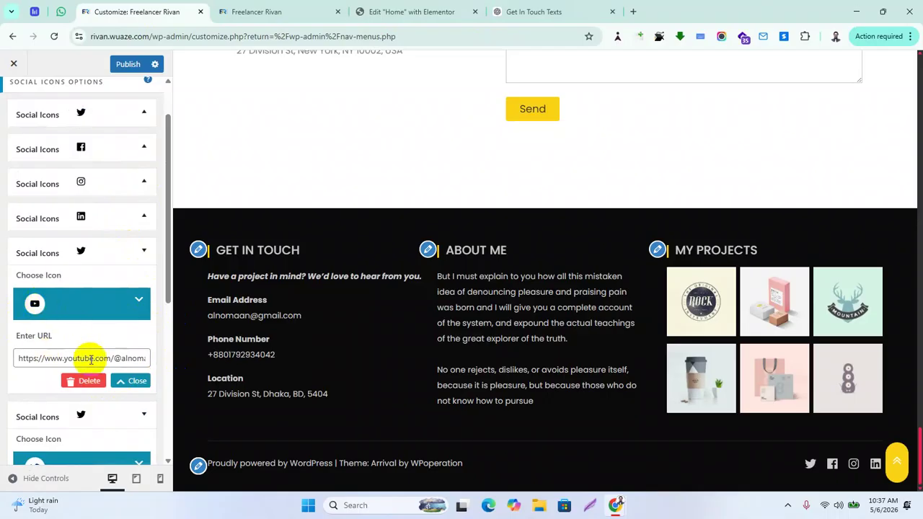
pyautogui.scroll(-3, 119, 329)
pyautogui.scroll(4, 113, 354)
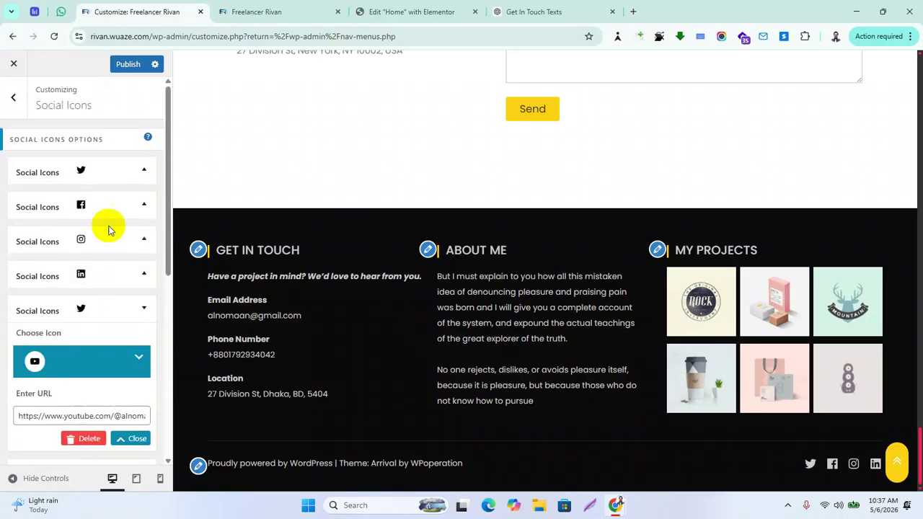
pyautogui.click(66, 177)
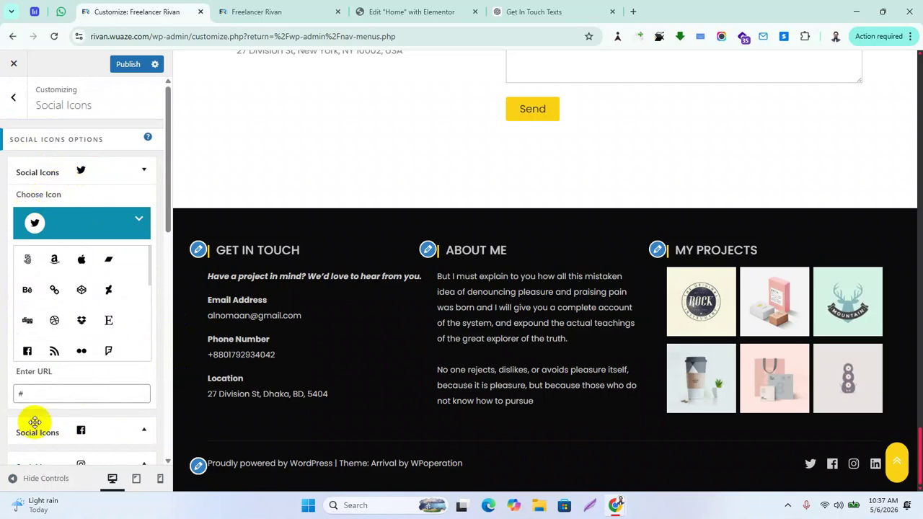
pyautogui.moveTo(41, 391); pyautogui.dragTo(4, 396)
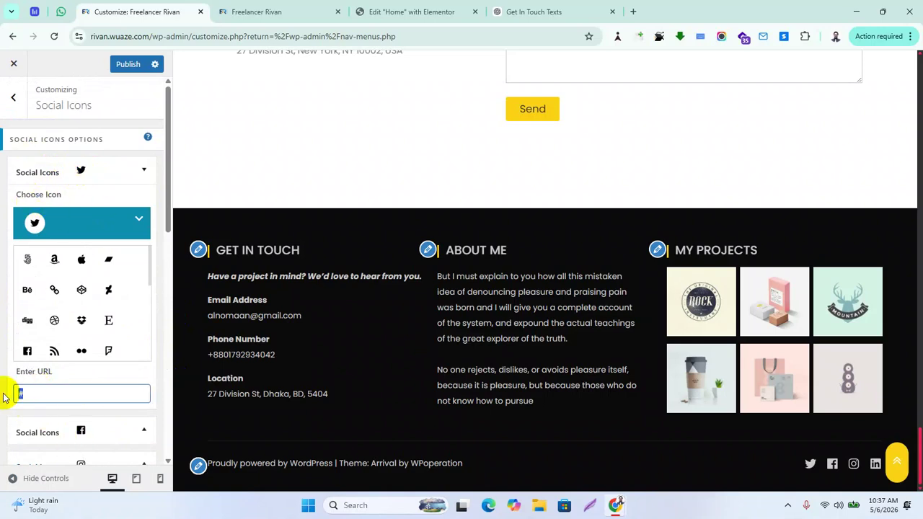
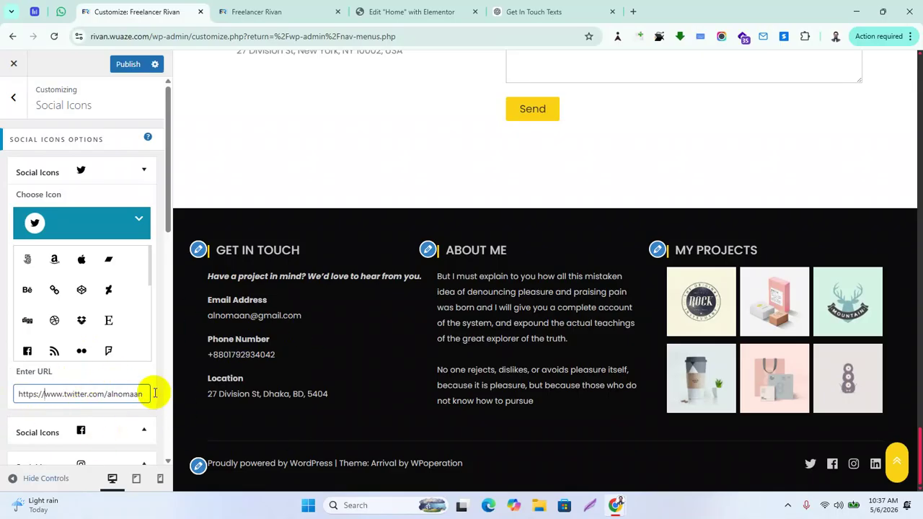
# Collapse the Twitter entry and replace the Facebook icon's '#' link with the Facebook profile URL
pyautogui.scroll(-5, 115, 254)
pyautogui.click(144, 173)
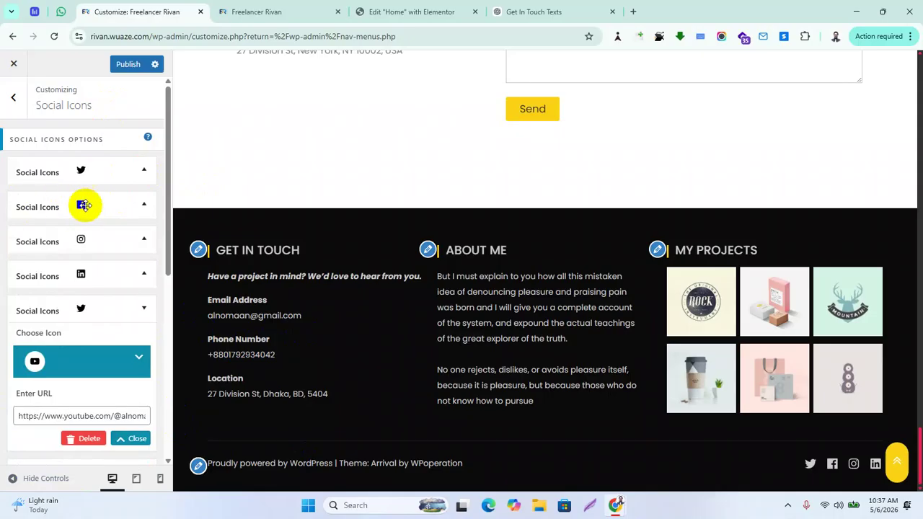
pyautogui.click(79, 207)
pyautogui.click(62, 258)
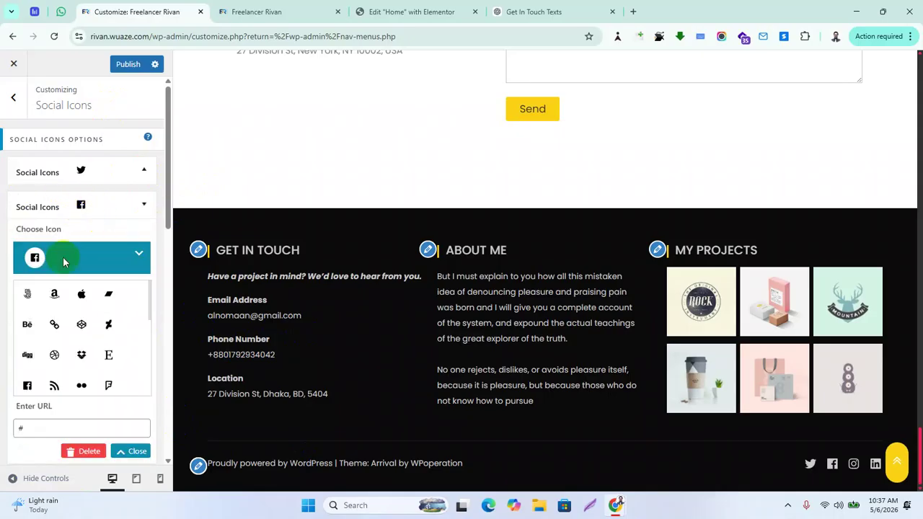
pyautogui.moveTo(36, 428); pyautogui.dragTo(19, 430)
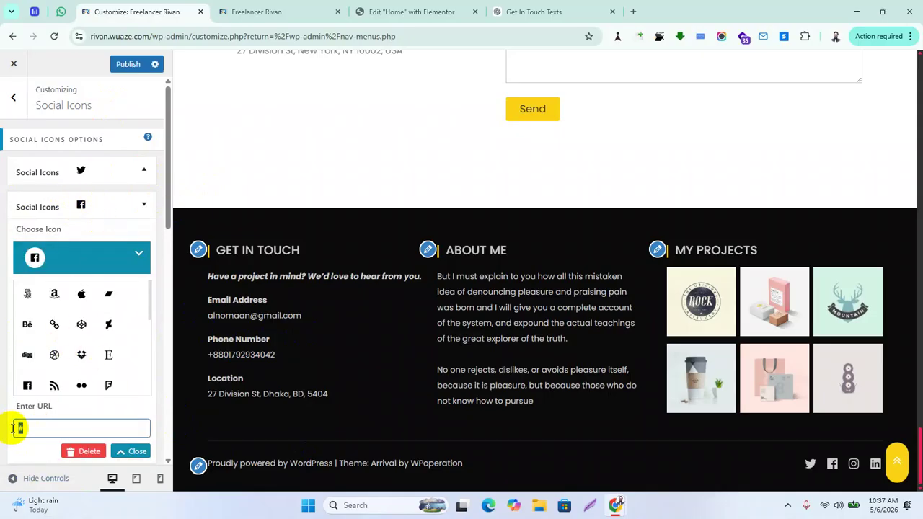
pyautogui.press('BackSpace')
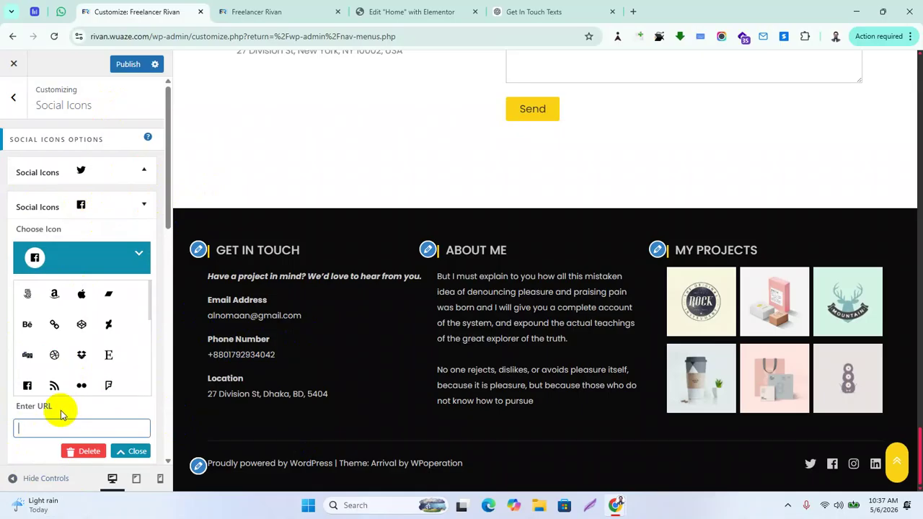
pyautogui.write('https://www.facebookcom/alnomaa')
# Publish the updated social icon links
pyautogui.scroll(-8, 92, 389)
pyautogui.scroll(-3, 112, 366)
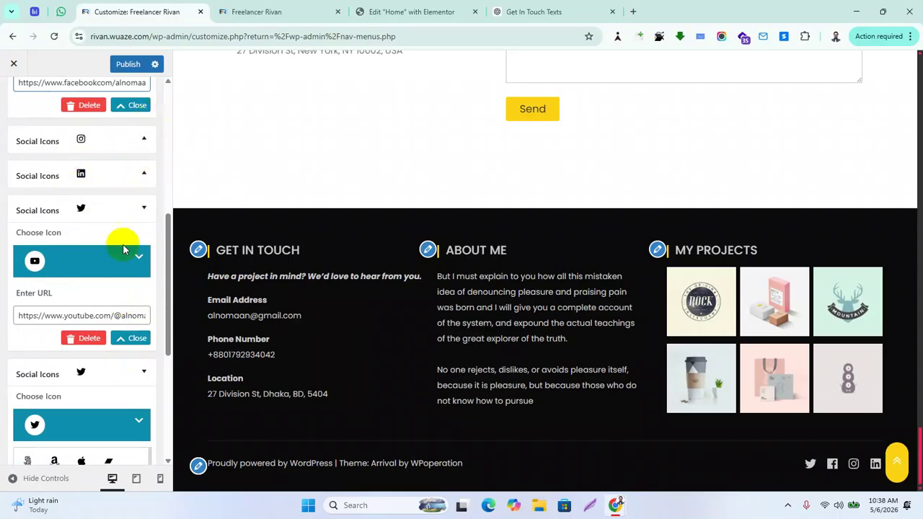
pyautogui.scroll(1, 108, 226)
pyautogui.scroll(5, 108, 225)
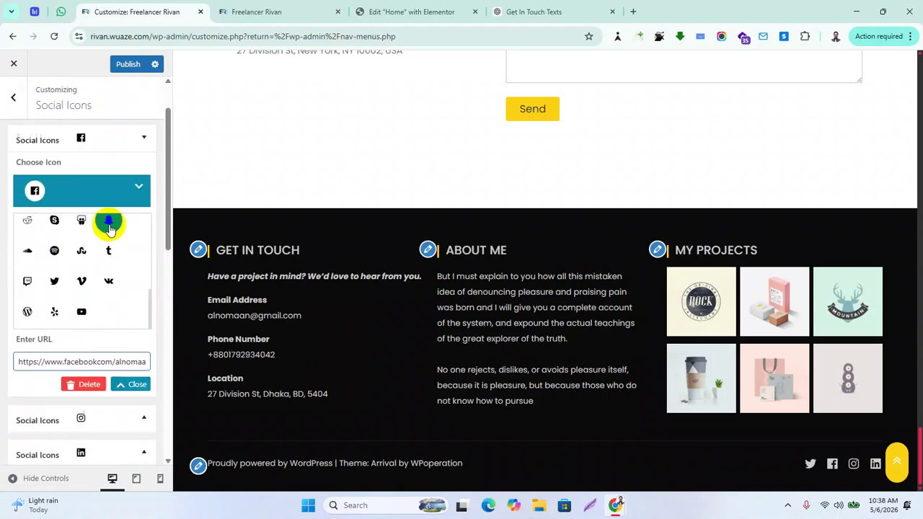
pyautogui.click(126, 63)
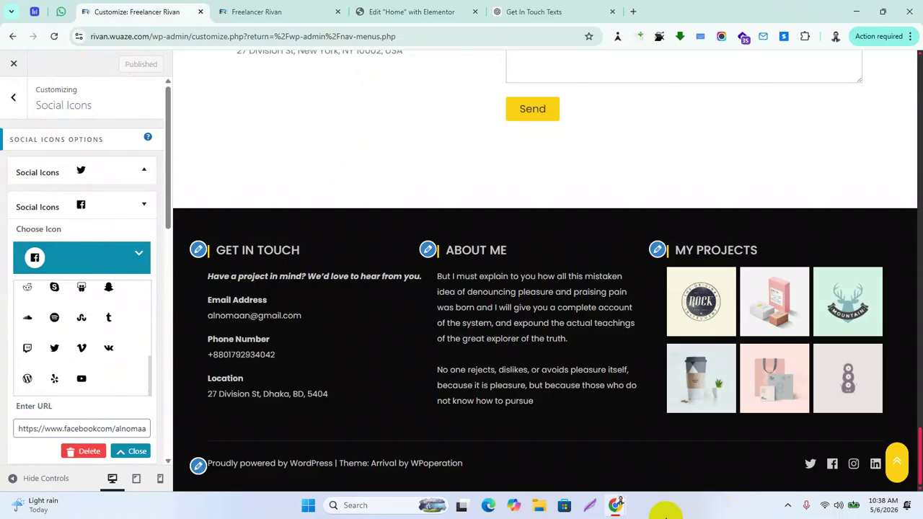
# Reload the incognito live site and confirm the footer YouTube icon opens the channel, then go back
pyautogui.moveTo(618, 507)
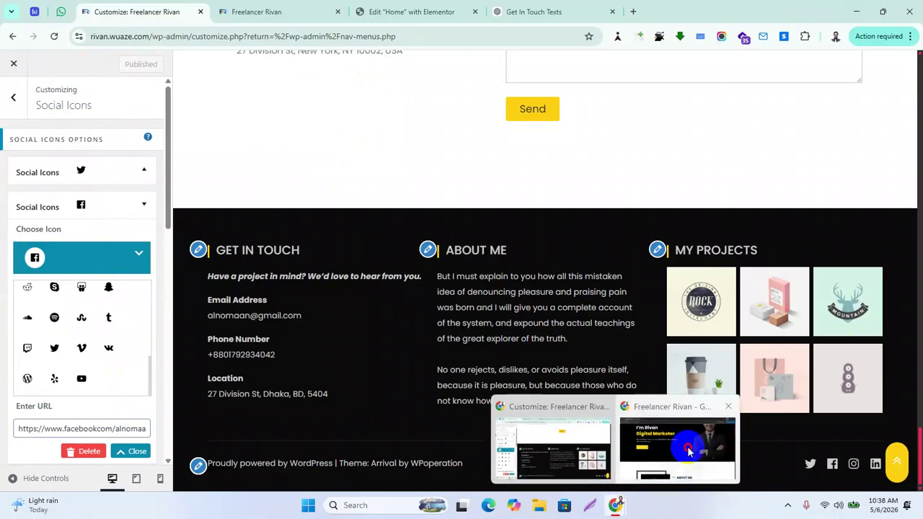
pyautogui.click(700, 440)
pyautogui.click(54, 36)
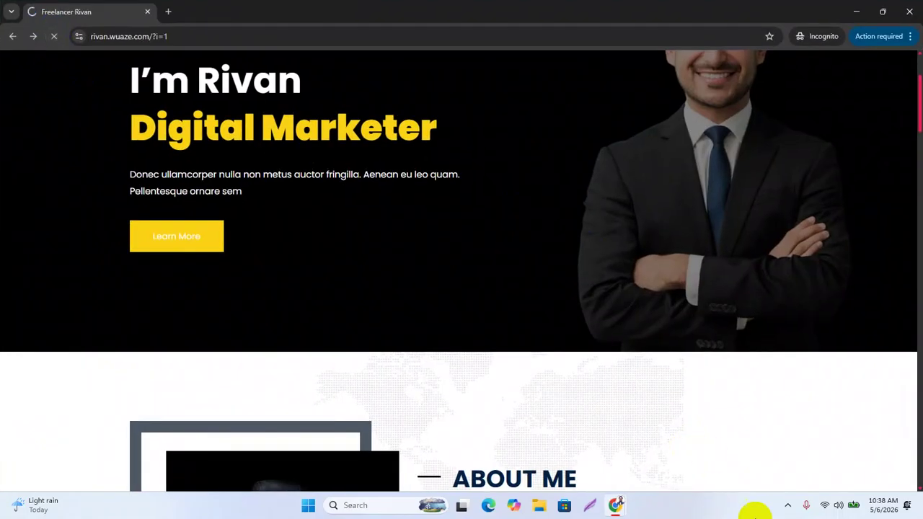
pyautogui.click(503, 310)
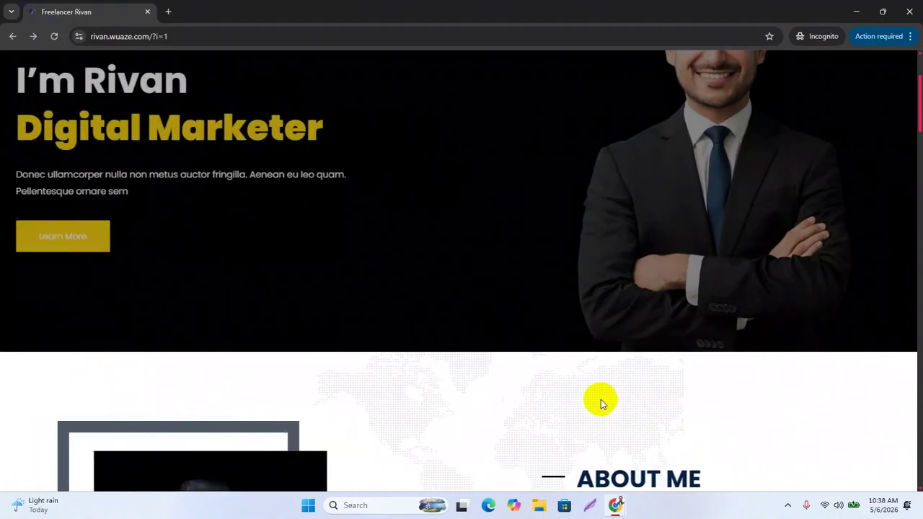
pyautogui.scroll(-15, 599, 399)
pyautogui.scroll(-12, 636, 418)
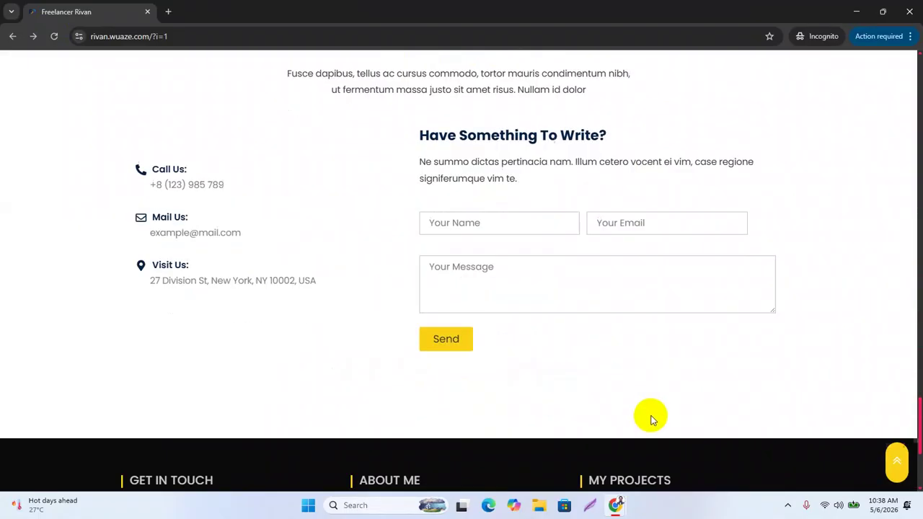
pyautogui.click(651, 419)
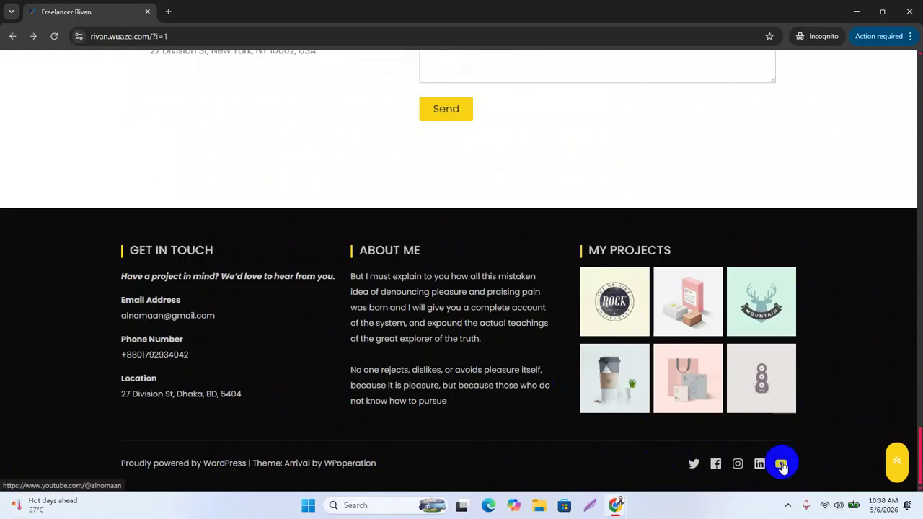
pyautogui.click(780, 466)
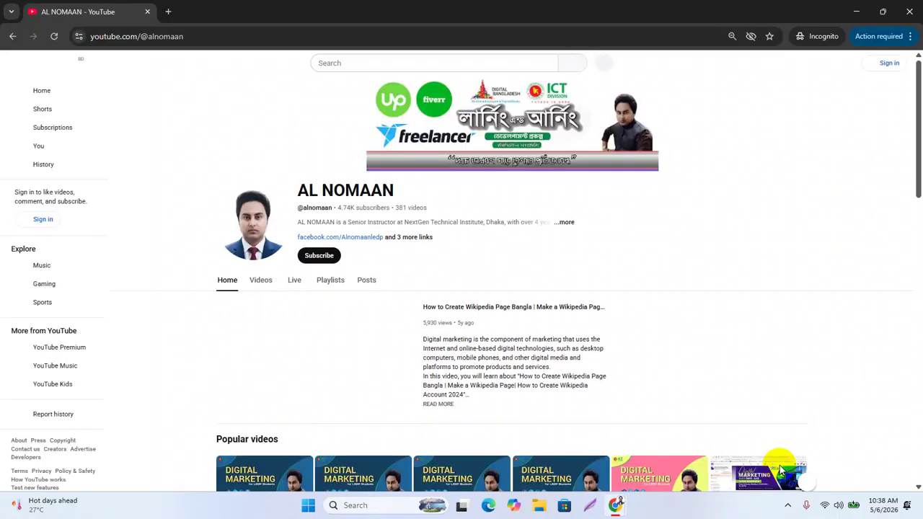
pyautogui.click(13, 37)
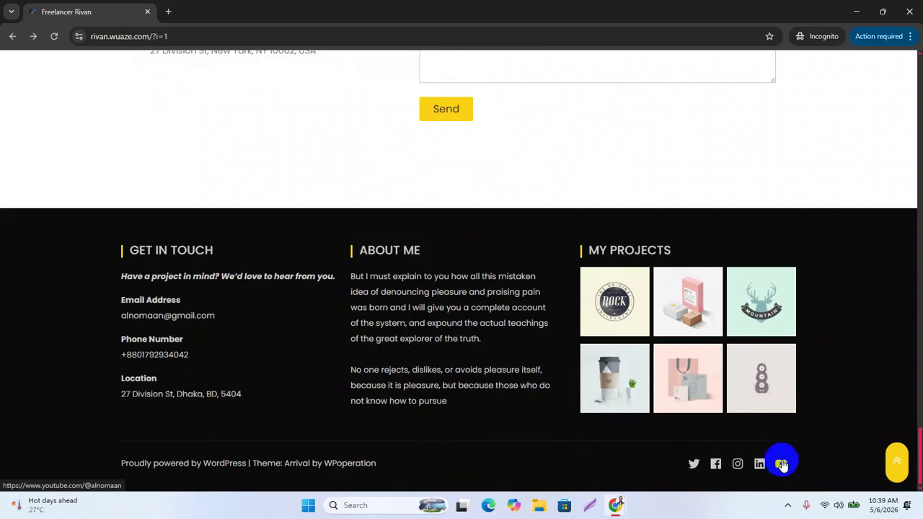
pyautogui.click(859, 15)
# Toggle the icon choices for the Twitter and YouTube social icon entries
pyautogui.scroll(-6, 131, 297)
pyautogui.click(92, 315)
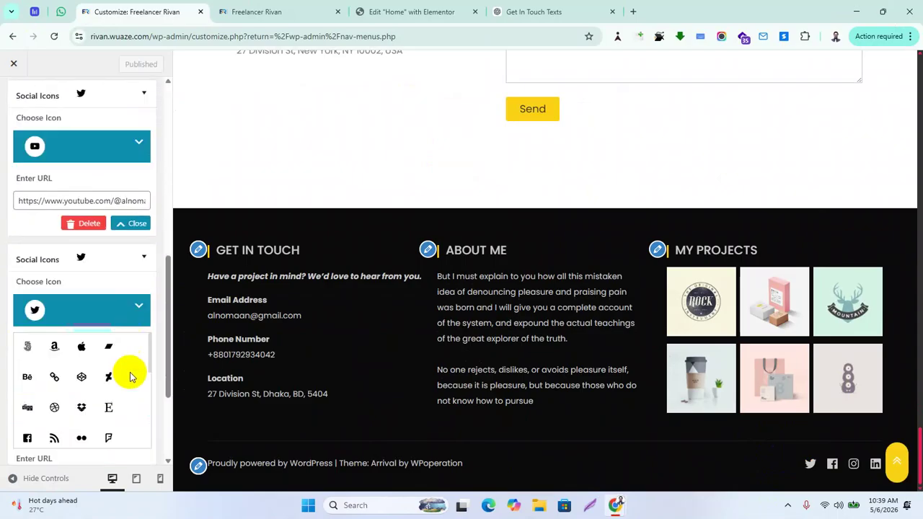
pyautogui.scroll(-6, 130, 375)
pyautogui.scroll(-3, 109, 278)
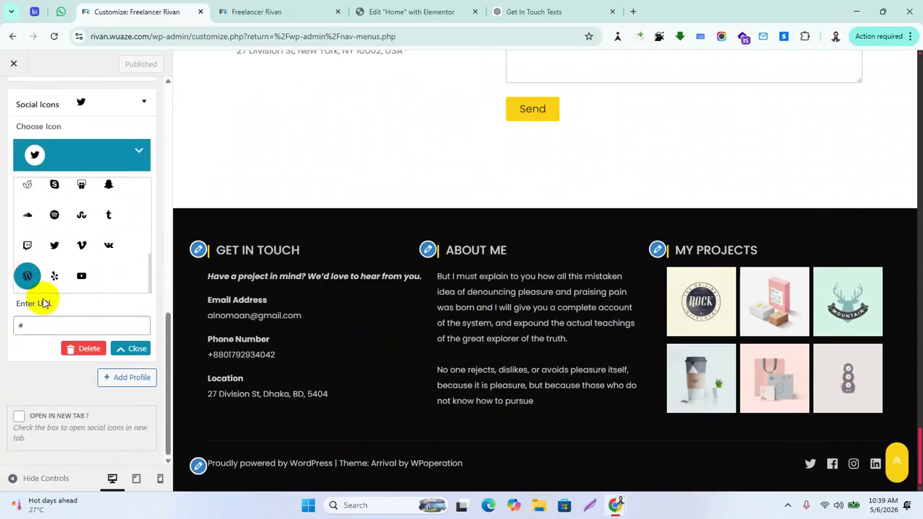
pyautogui.scroll(6, 87, 231)
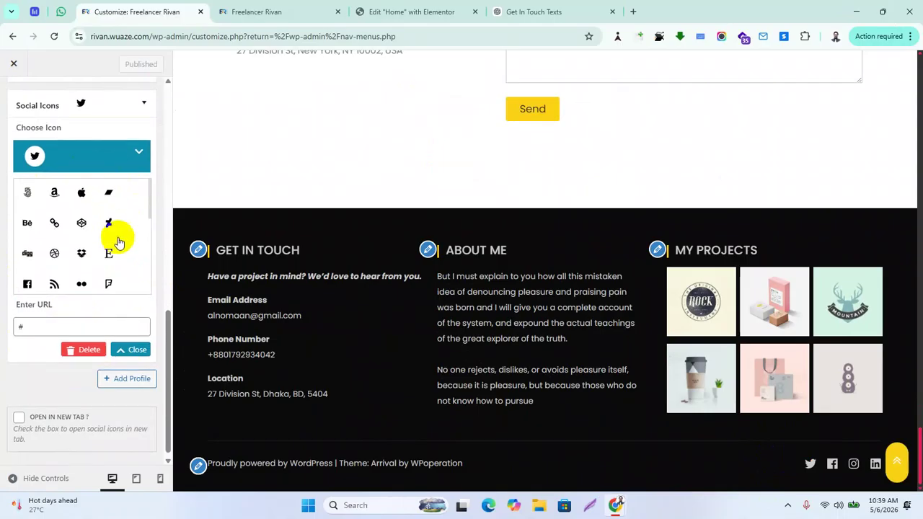
pyautogui.scroll(5, 99, 276)
pyautogui.click(57, 335)
pyautogui.scroll(3, 74, 251)
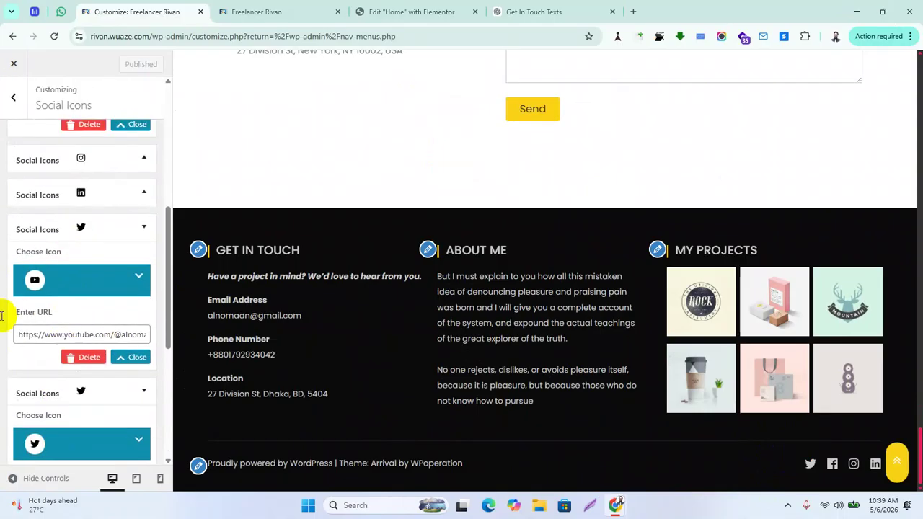
pyautogui.click(139, 280)
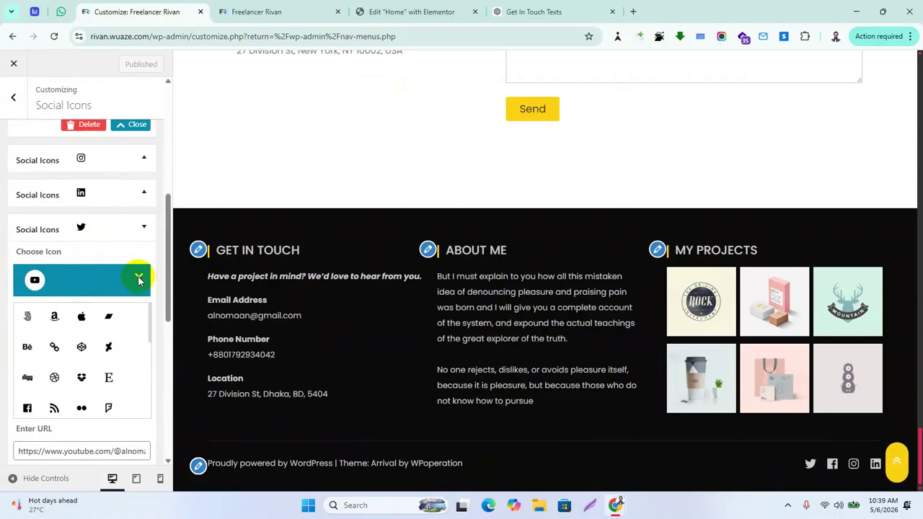
# Tick 'Open in new tab?' for the social icons and publish
pyautogui.scroll(-8, 119, 373)
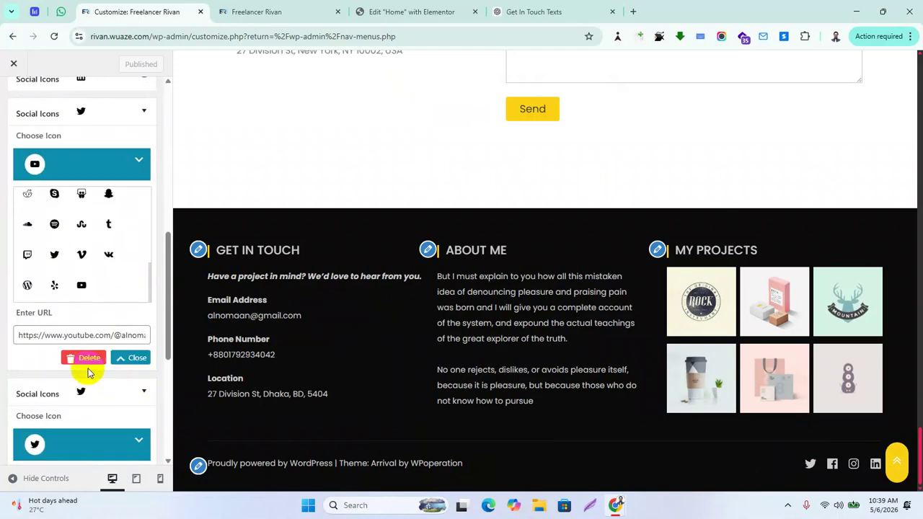
pyautogui.scroll(-4, 129, 322)
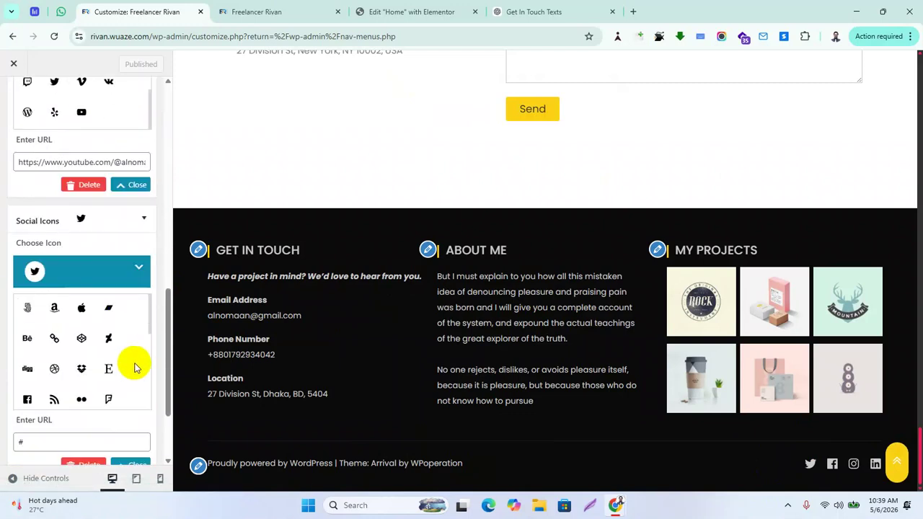
pyautogui.scroll(-2, 133, 420)
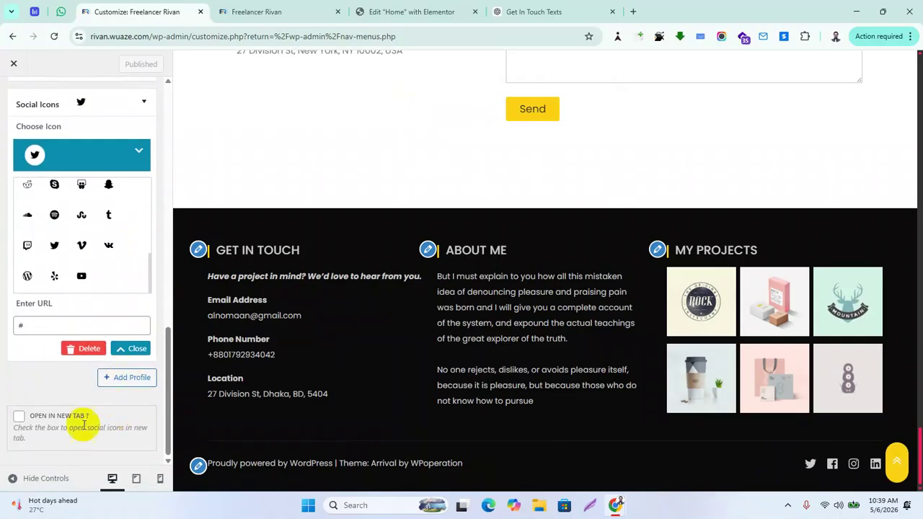
pyautogui.click(19, 423)
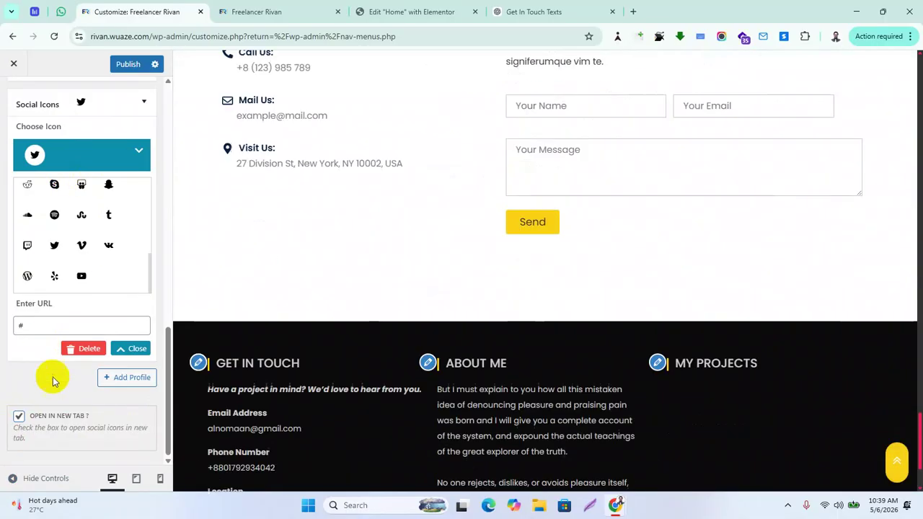
pyautogui.click(127, 63)
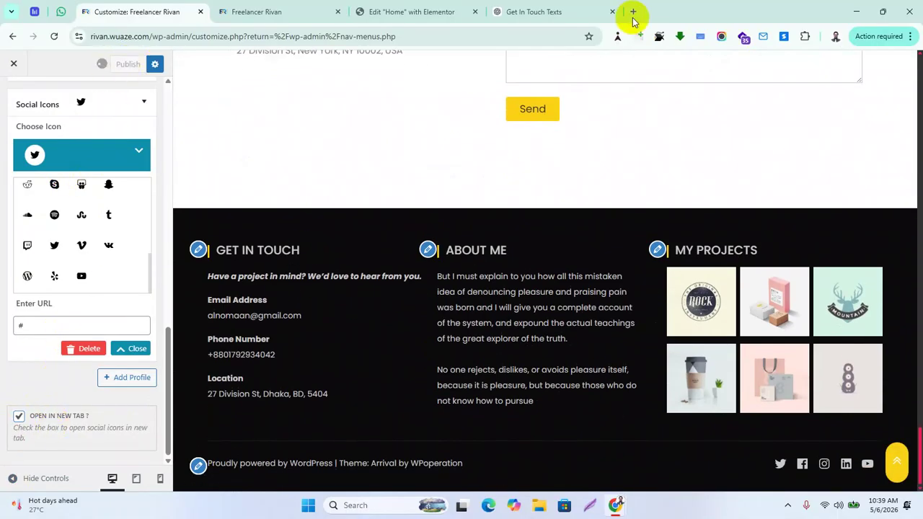
# Reload the live site, check the footer YouTube icon opens a new tab, and close it
pyautogui.moveTo(618, 502)
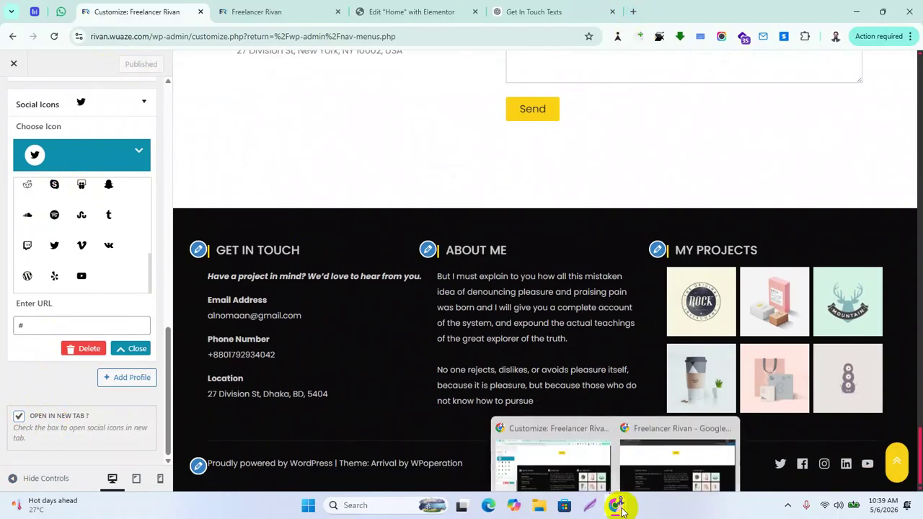
pyautogui.click(678, 451)
pyautogui.click(53, 36)
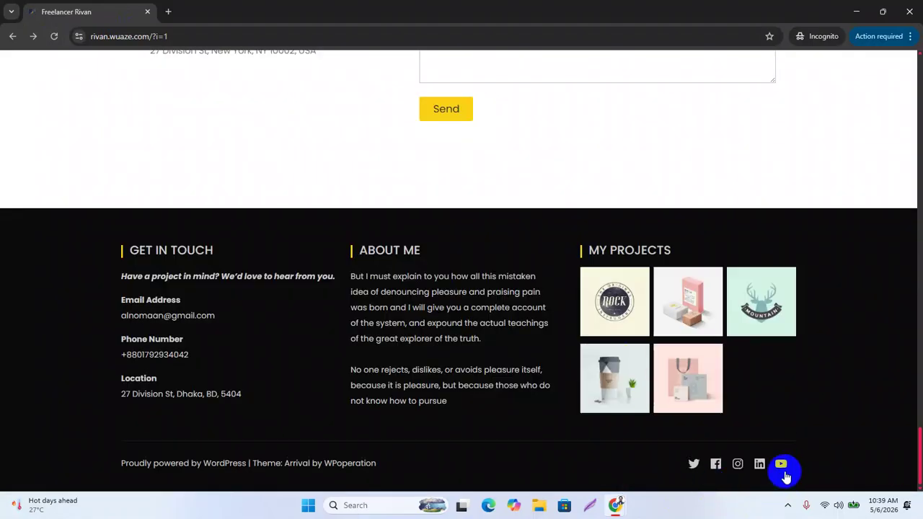
pyautogui.click(780, 467)
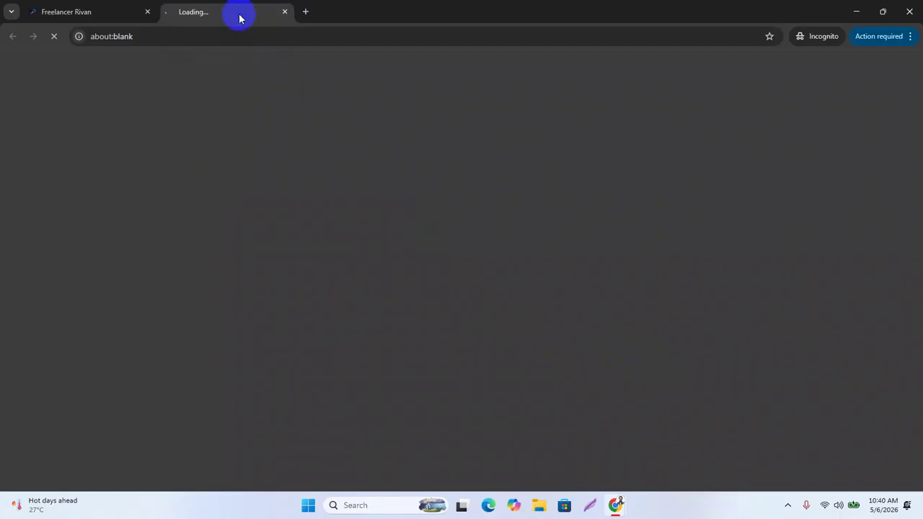
pyautogui.click(285, 13)
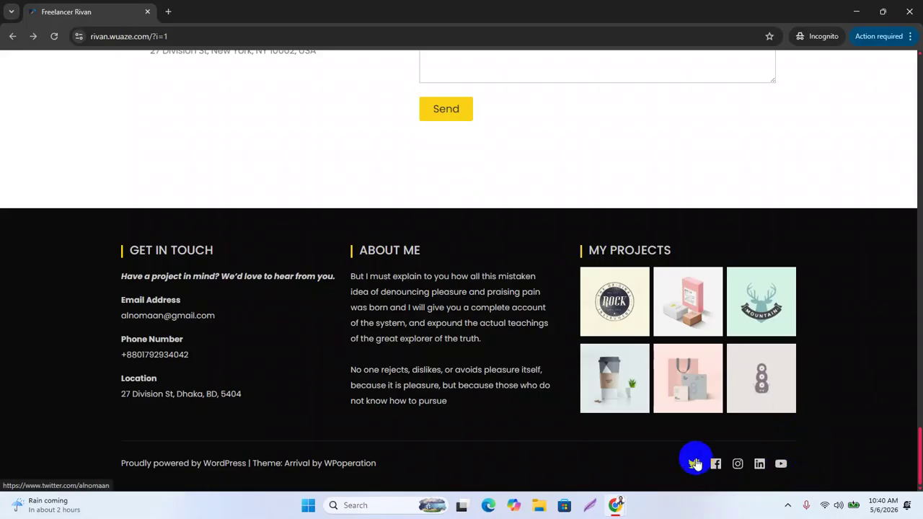
# Scroll back up the live site page
pyautogui.scroll(9, 591, 356)
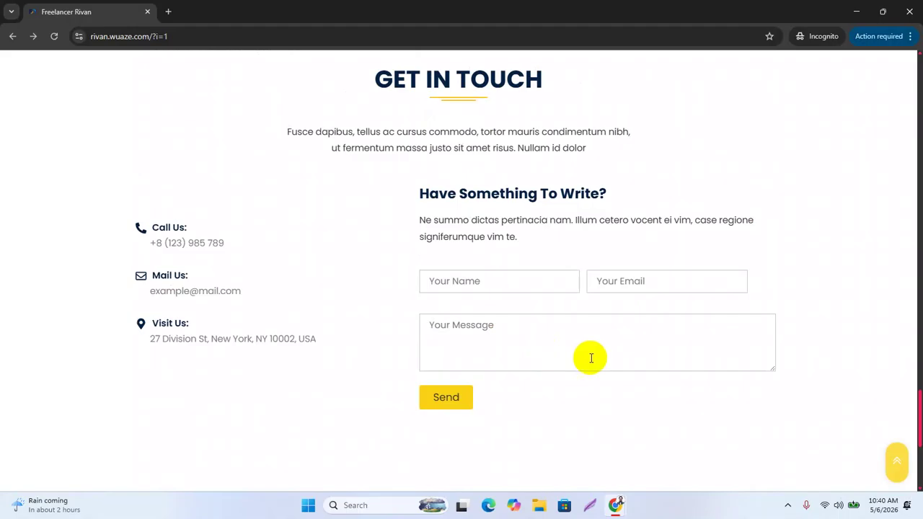
pyautogui.scroll(-5, 599, 361)
pyautogui.scroll(10, 599, 360)
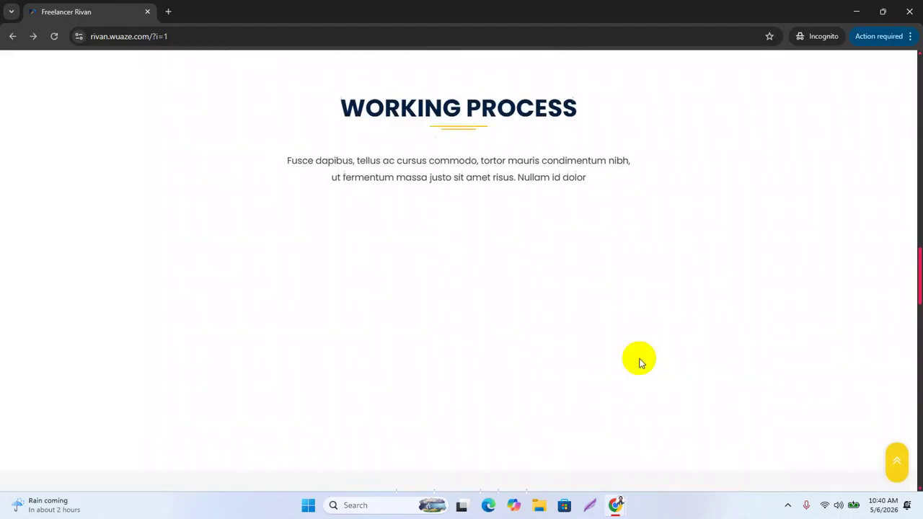
pyautogui.scroll(10, 642, 362)
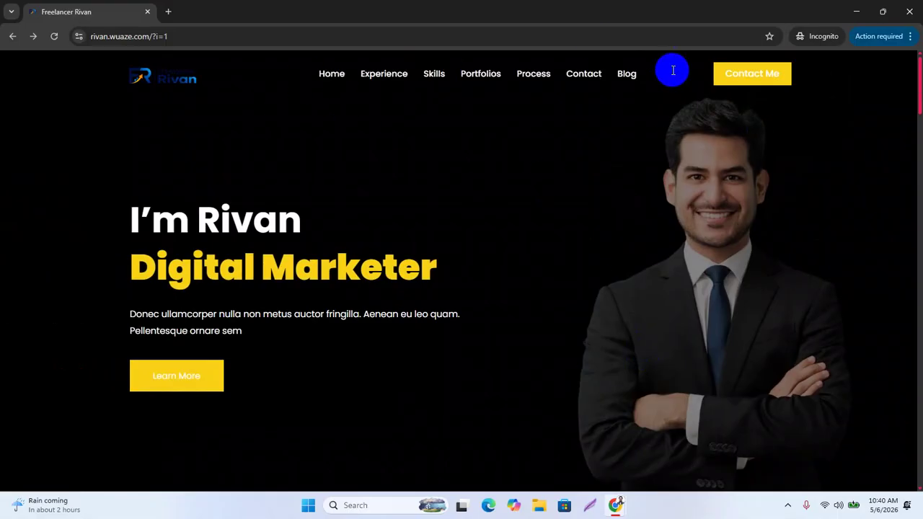
pyautogui.click(615, 509)
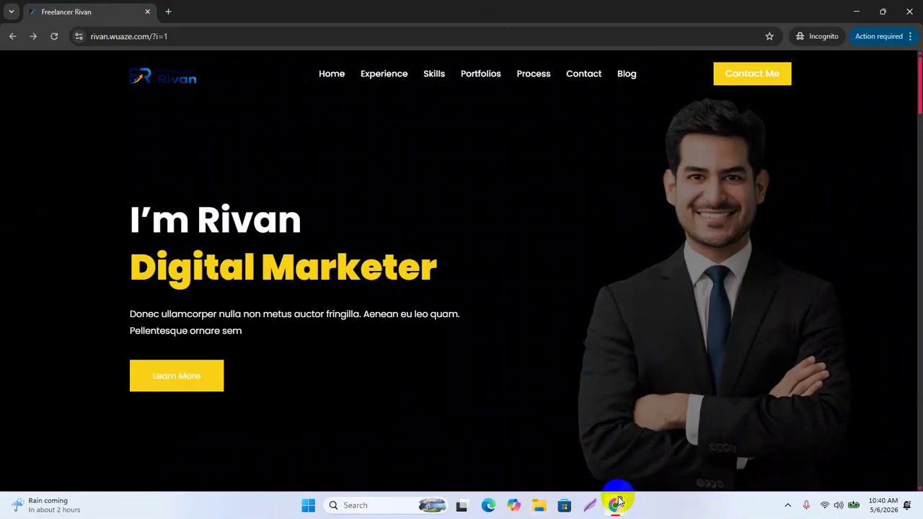
# Snip the Working Process section to the clipboard and close the incognito live site window
pyautogui.click(616, 507)
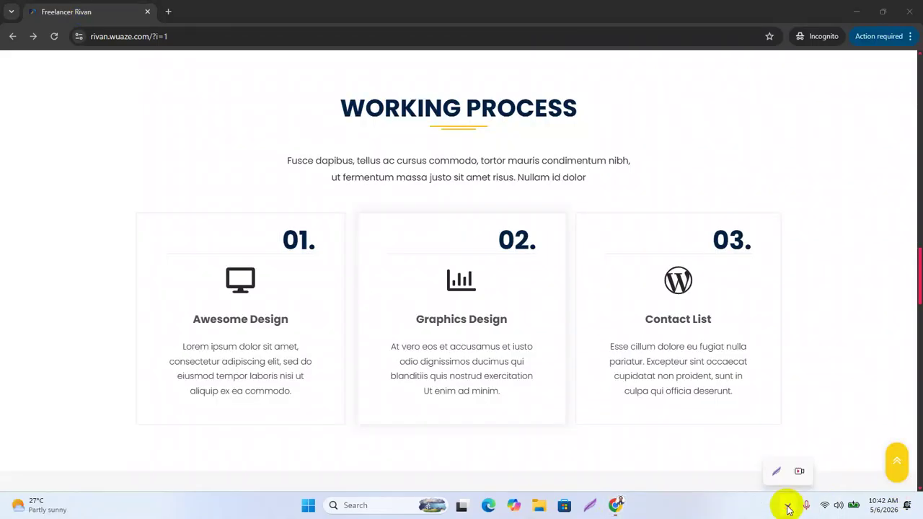
pyautogui.click(777, 470)
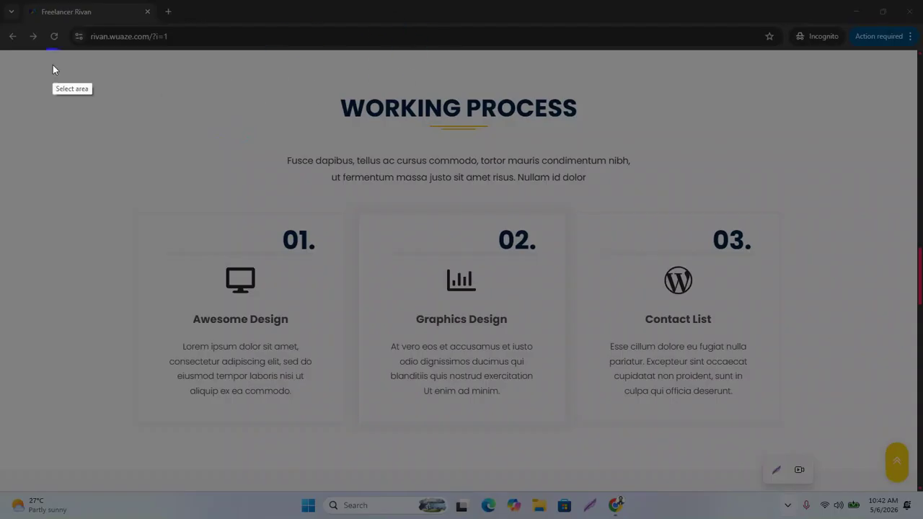
pyautogui.moveTo(8, 56); pyautogui.dragTo(919, 452)
pyautogui.click(879, 461)
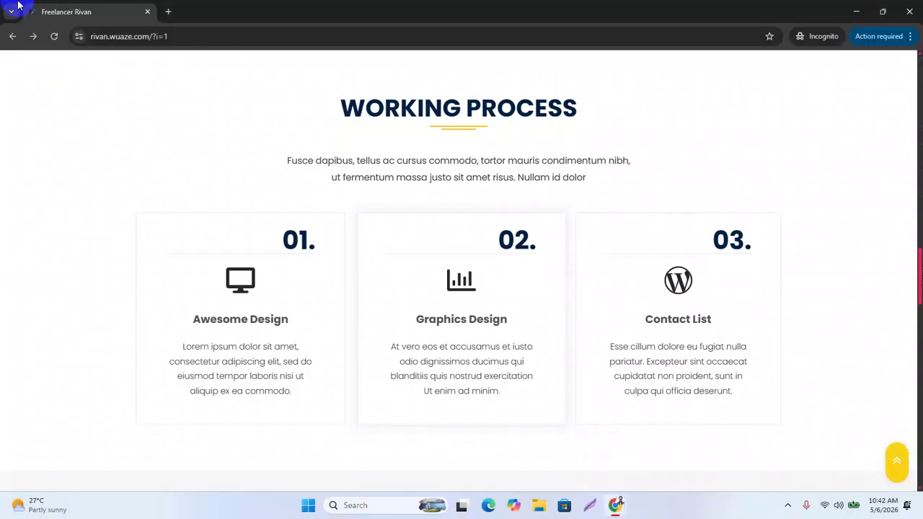
pyautogui.click(907, 10)
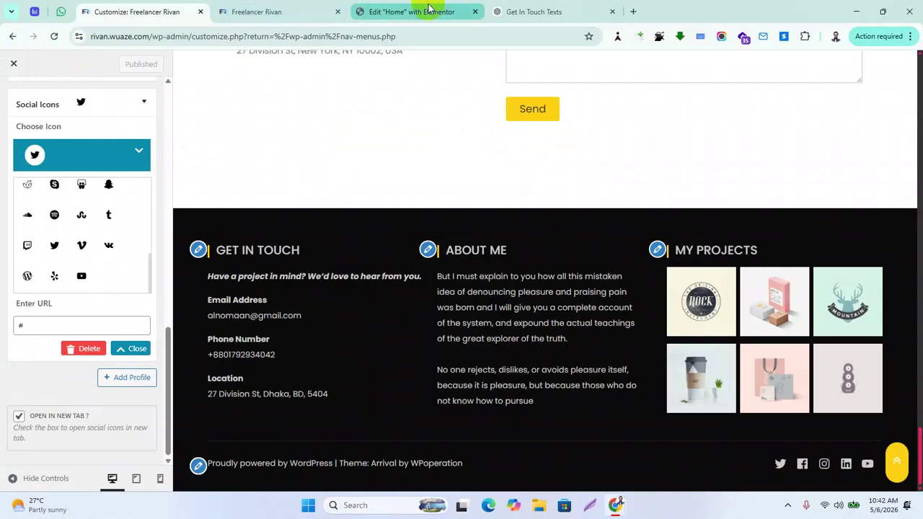
# In the Get In Touch Texts chat, paste the screenshot and ask for 'WORKING PROCESS' section ideas as a digital marketing expert
pyautogui.click(525, 12)
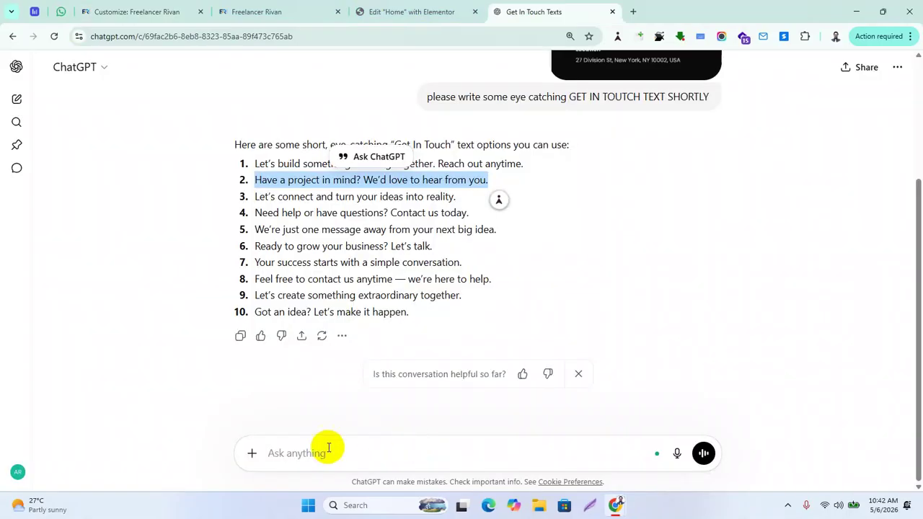
pyautogui.click(303, 456)
pyautogui.hotkey('ctrl', 'v')
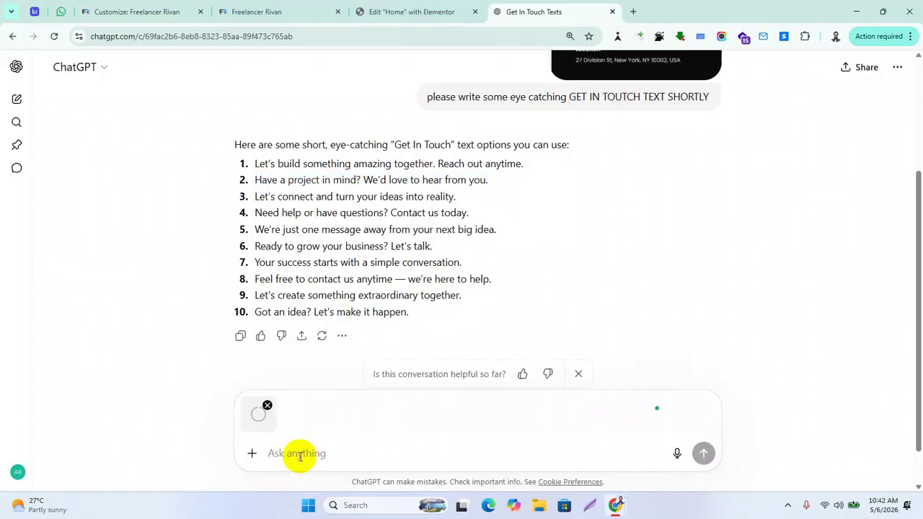
pyautogui.write('AS A DIGITAL MAR')
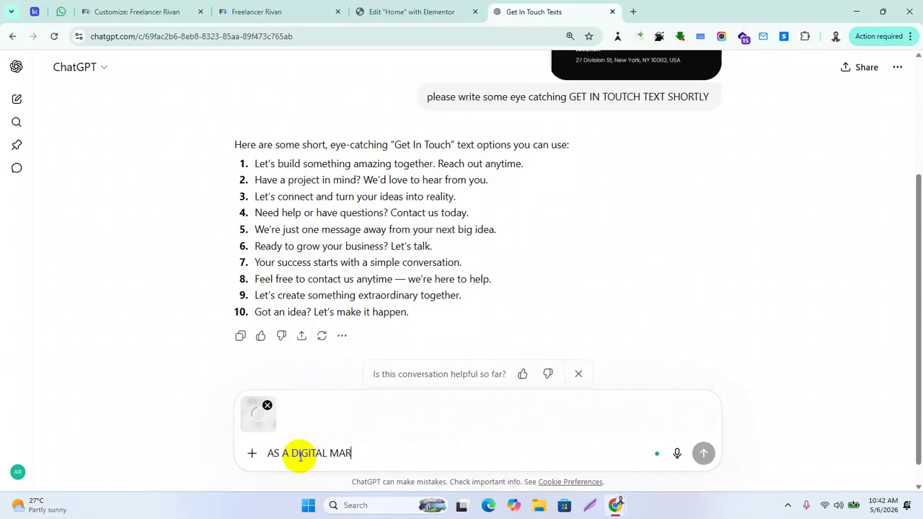
pyautogui.write('KETING EXPERT ')
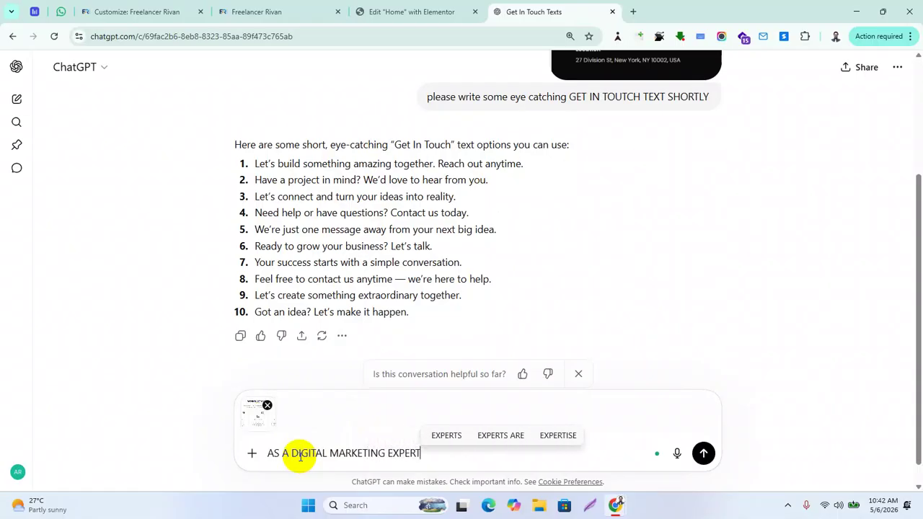
pyautogui.write('PLEASE ')
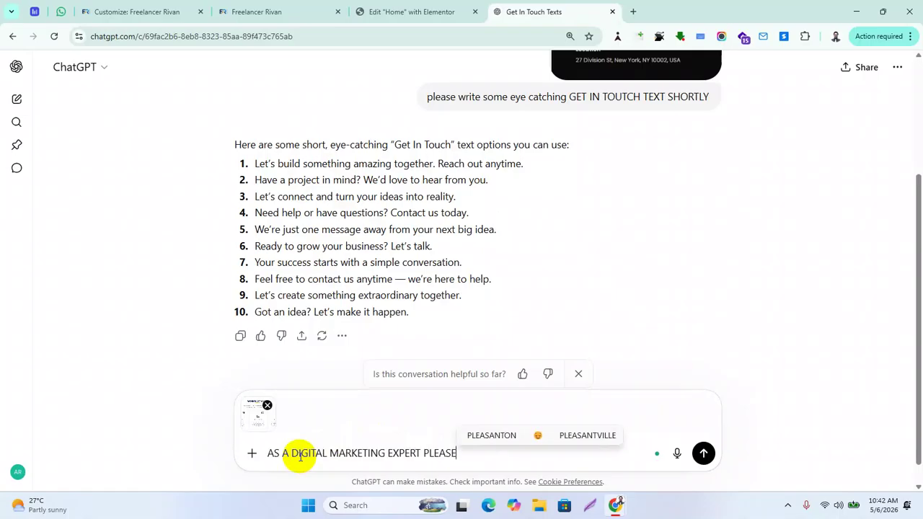
pyautogui.write('WRITE SOME IDEAS')
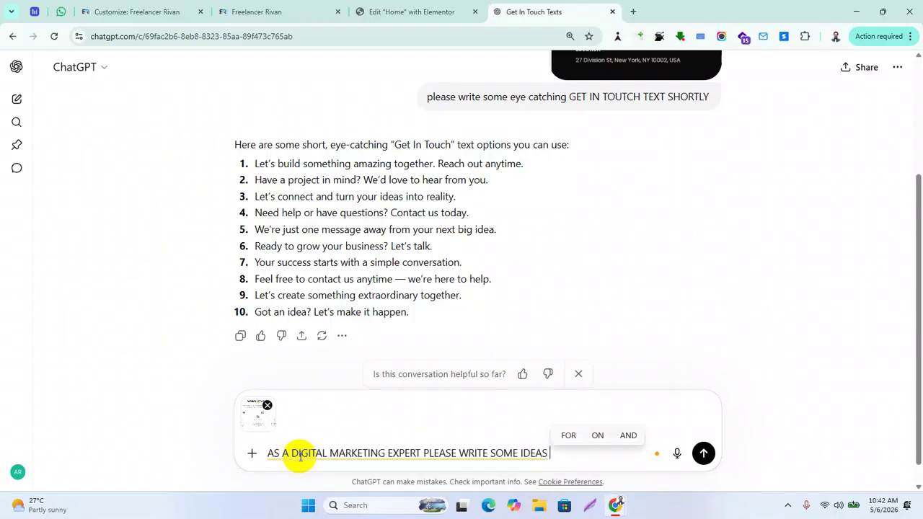
pyautogui.write(' SECTION ')
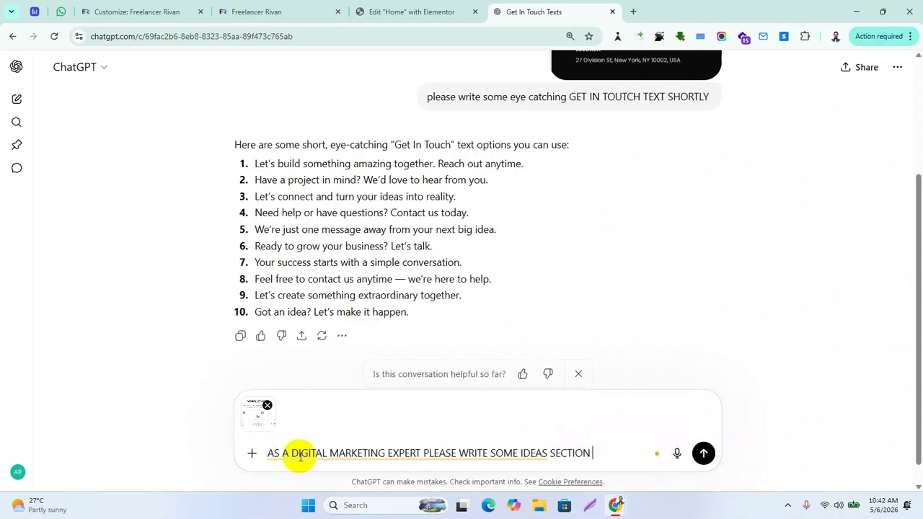
pyautogui.write('""w')
pyautogui.press('BackSpace')
pyautogui.write('WORKING PROCESS"')
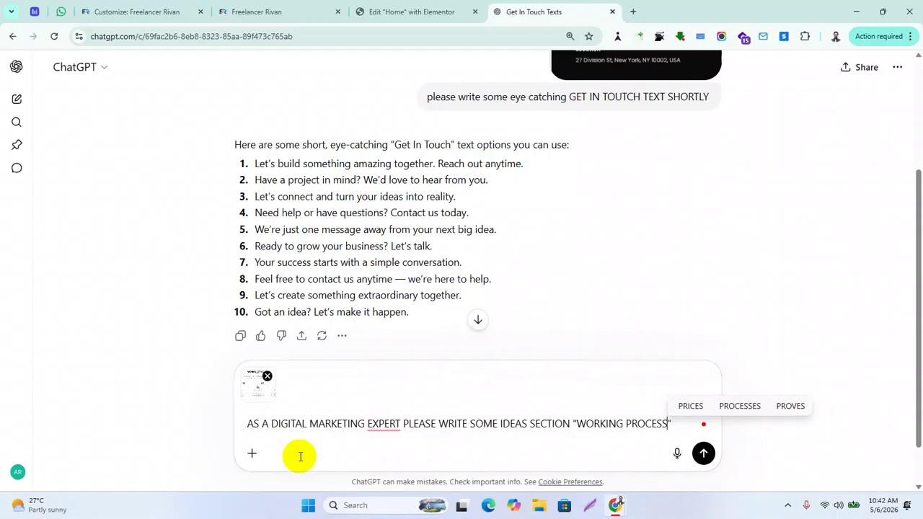
pyautogui.press('Return')
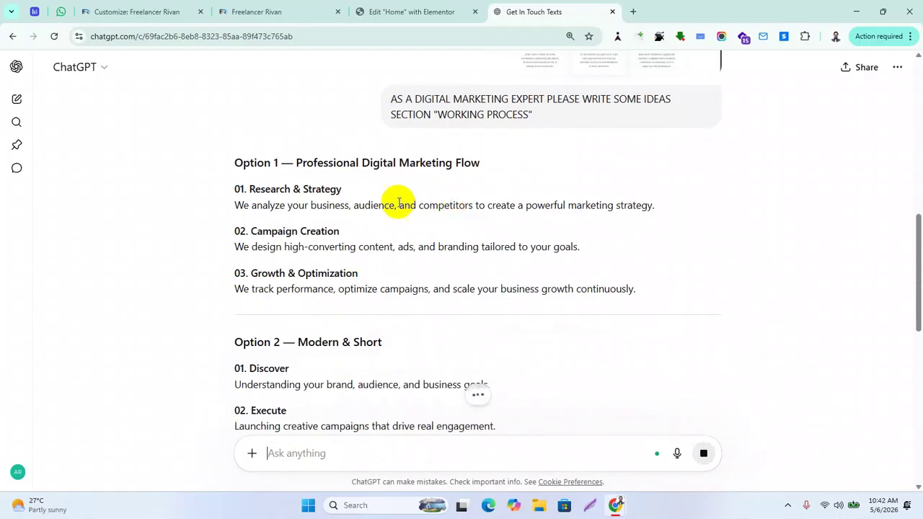
# Review the earlier options' steps, such as Campaign Creation, Growth & Optimization and Discover
pyautogui.moveTo(249, 188); pyautogui.dragTo(205, 240)
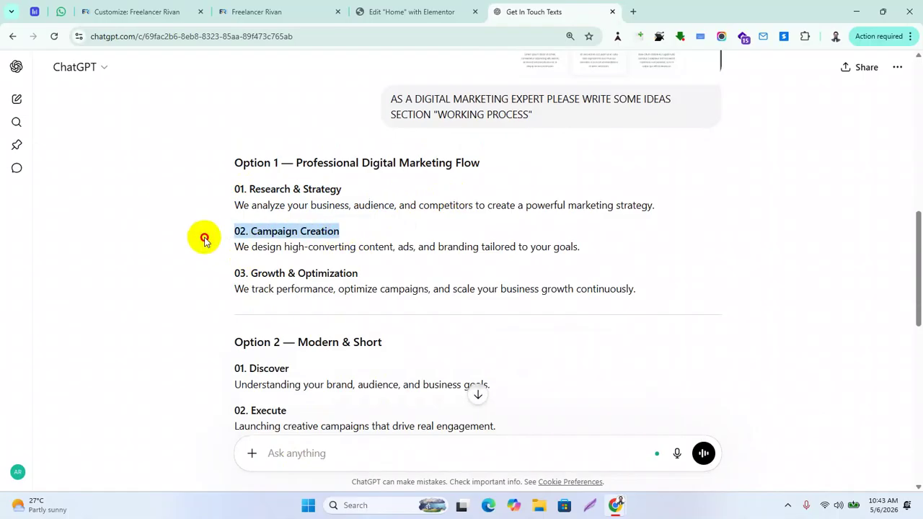
pyautogui.moveTo(379, 279); pyautogui.dragTo(237, 278)
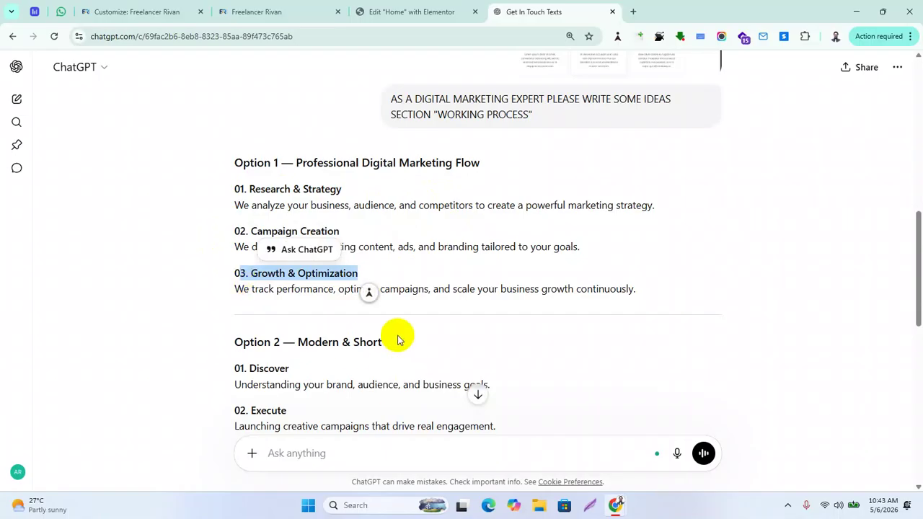
pyautogui.click(383, 191)
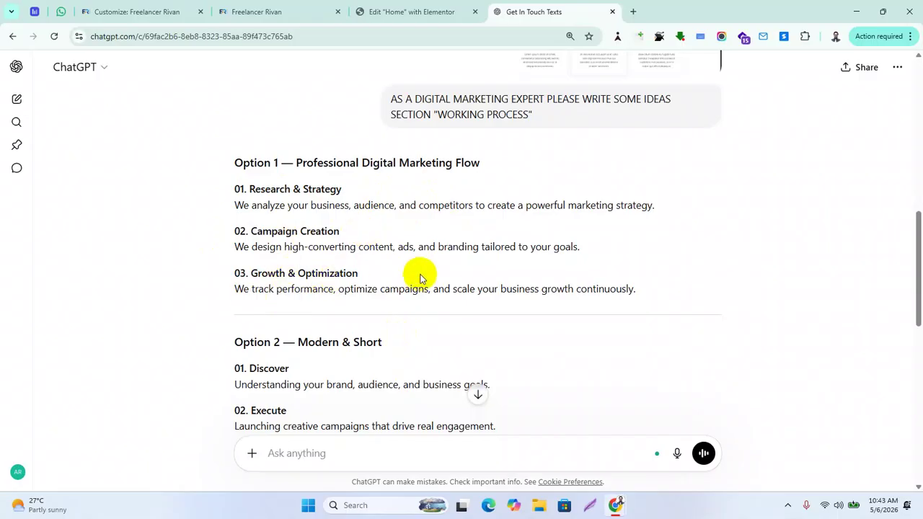
pyautogui.scroll(-3, 421, 277)
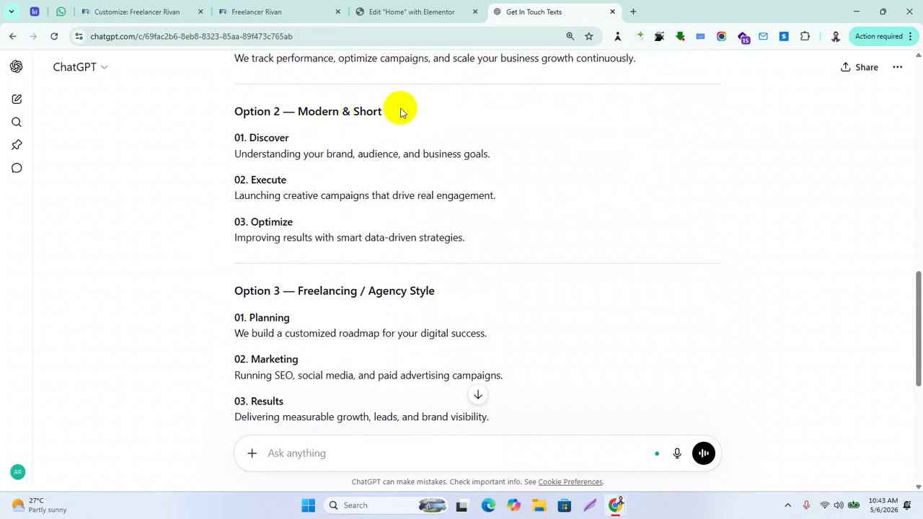
pyautogui.moveTo(303, 138); pyautogui.dragTo(202, 138)
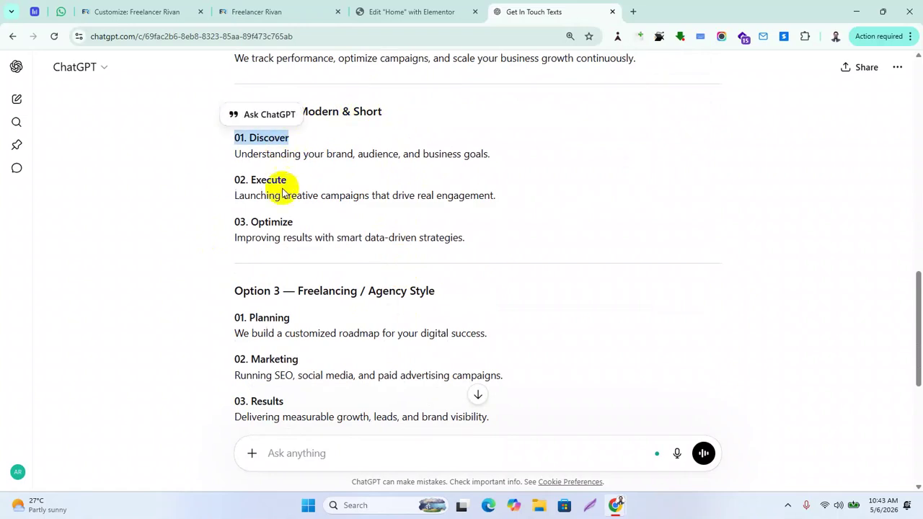
pyautogui.moveTo(294, 181); pyautogui.dragTo(152, 180)
pyautogui.moveTo(319, 225); pyautogui.dragTo(192, 225)
pyautogui.scroll(-1, 364, 325)
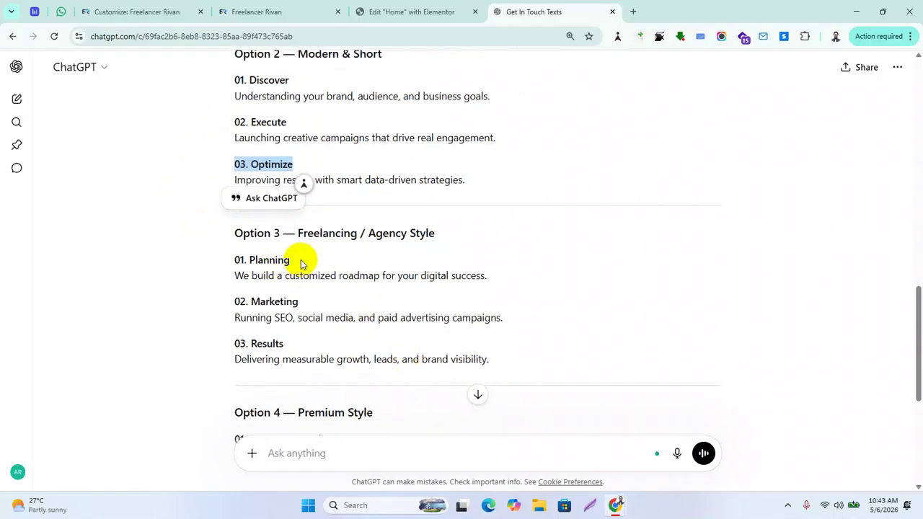
pyautogui.click(301, 264)
# Highlight the Freelancing / Agency Style option's Planning and Marketing steps and descriptions
pyautogui.moveTo(229, 231); pyautogui.dragTo(539, 373)
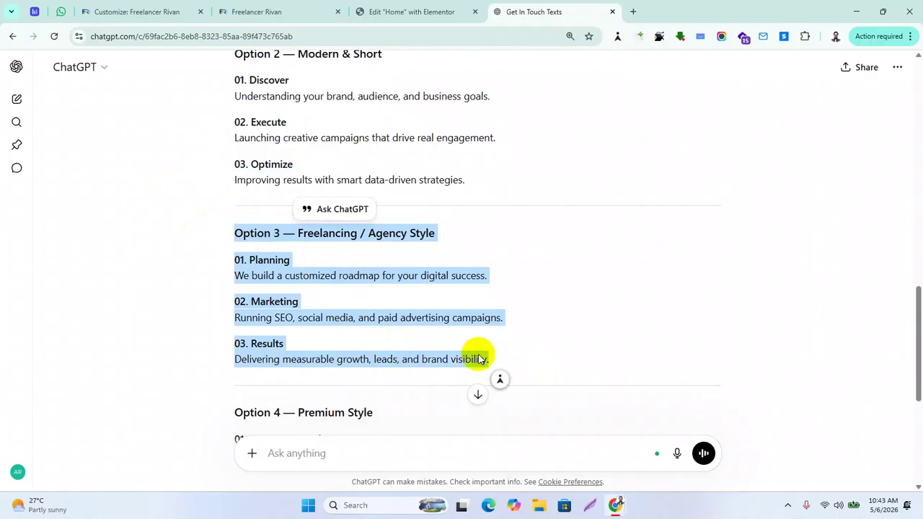
pyautogui.scroll(-3, 433, 332)
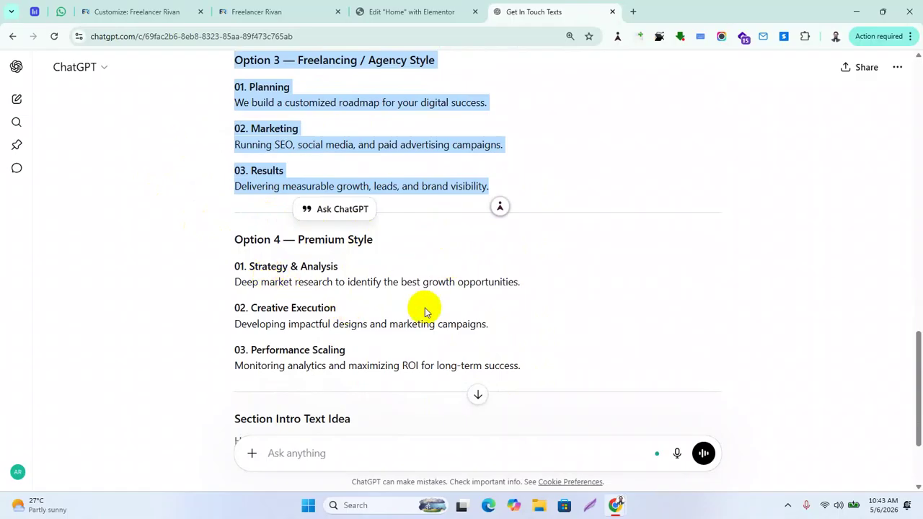
pyautogui.scroll(2, 432, 324)
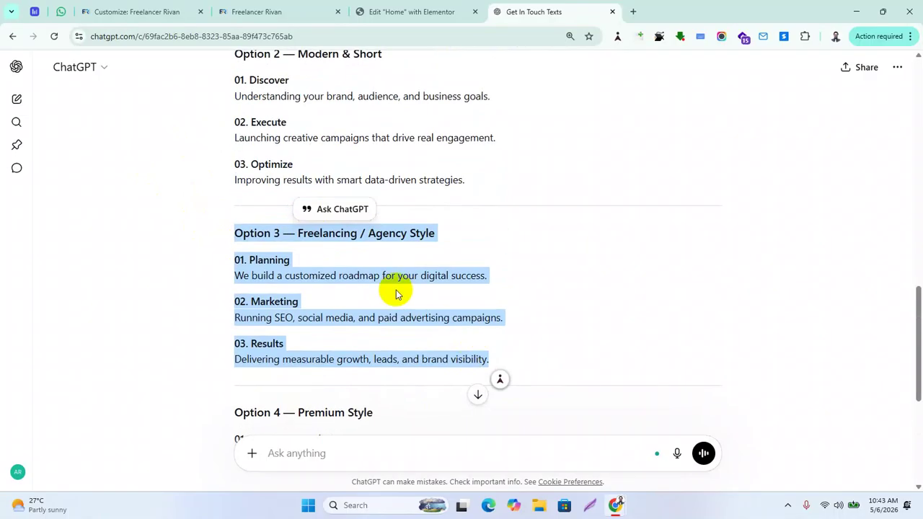
pyautogui.click(356, 305)
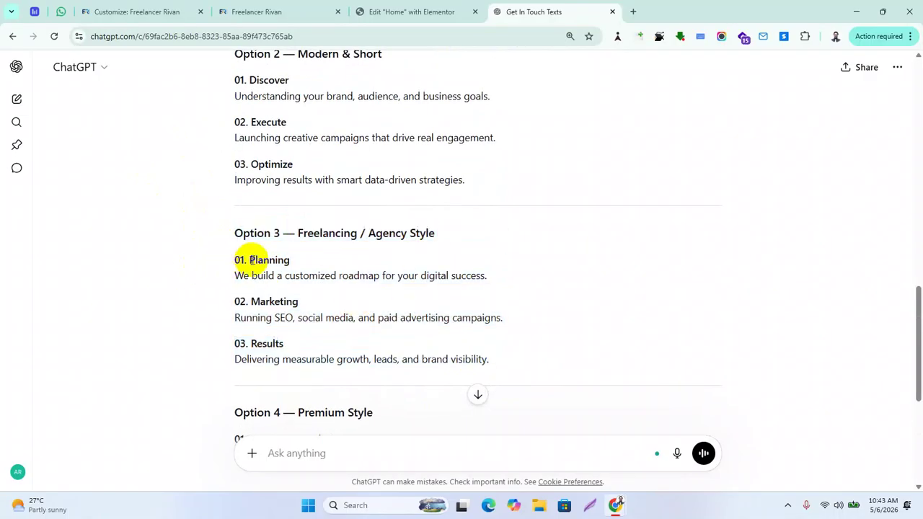
pyautogui.moveTo(251, 260); pyautogui.dragTo(364, 262)
pyautogui.moveTo(249, 302); pyautogui.dragTo(444, 315)
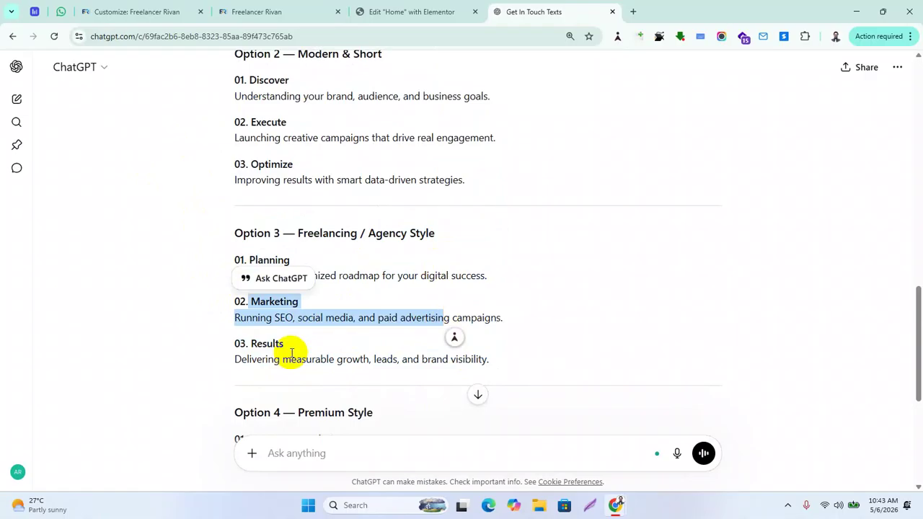
pyautogui.click(445, 275)
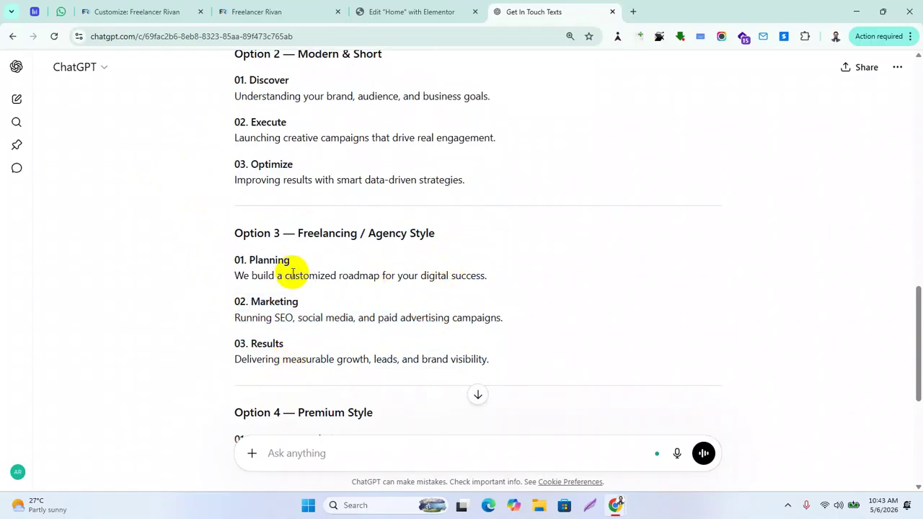
pyautogui.doubleClick(263, 259)
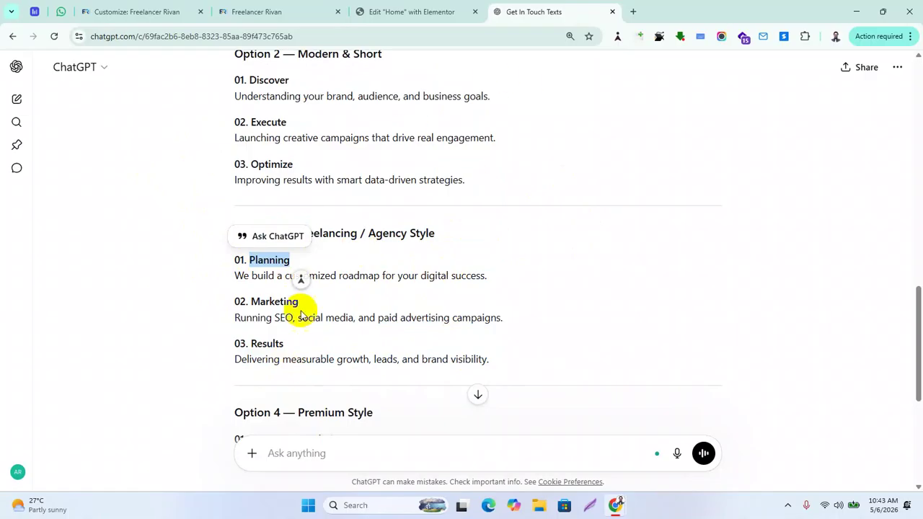
pyautogui.tripleClick(390, 275)
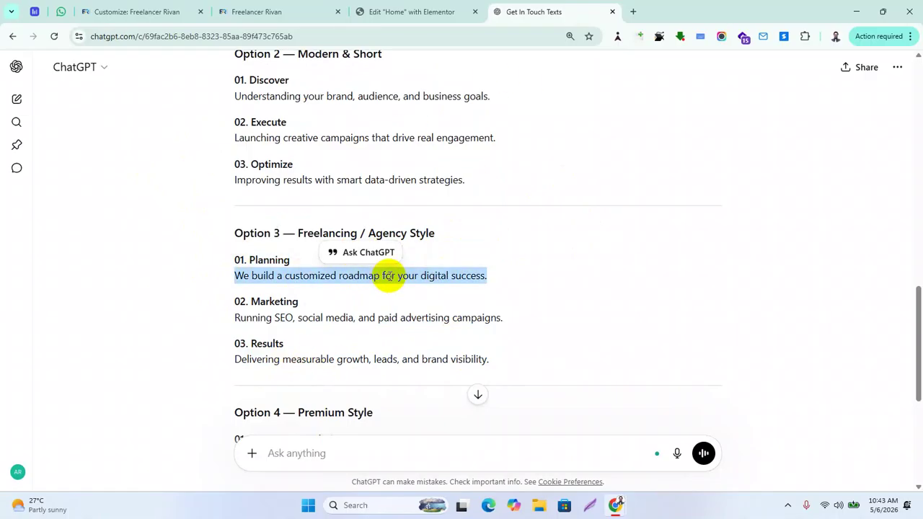
# Compare with the live site's Working Process section, then return to ChatGPT
pyautogui.moveTo(616, 507)
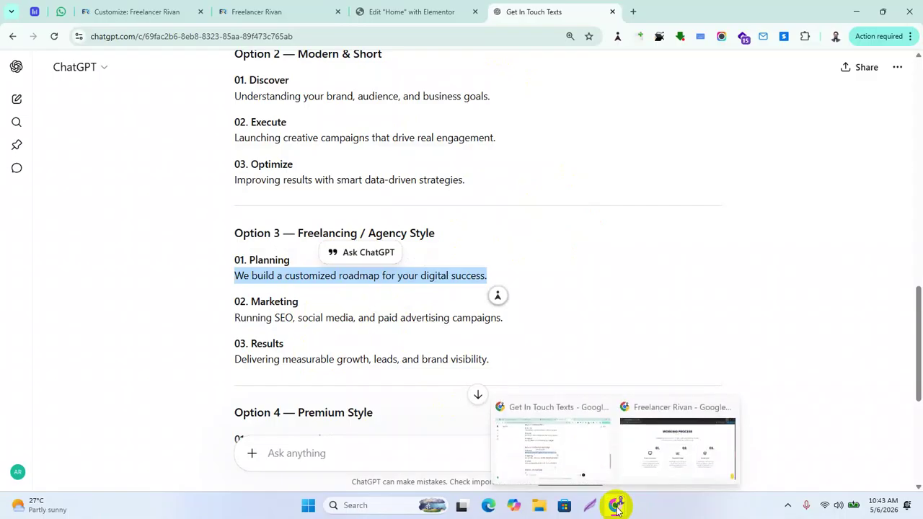
pyautogui.click(671, 452)
pyautogui.scroll(8, 526, 227)
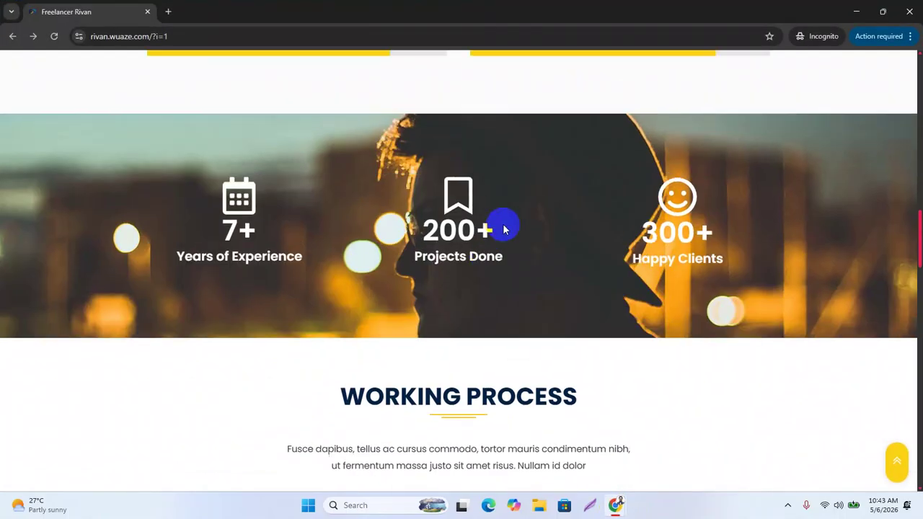
pyautogui.scroll(-3, 514, 231)
pyautogui.moveTo(619, 508)
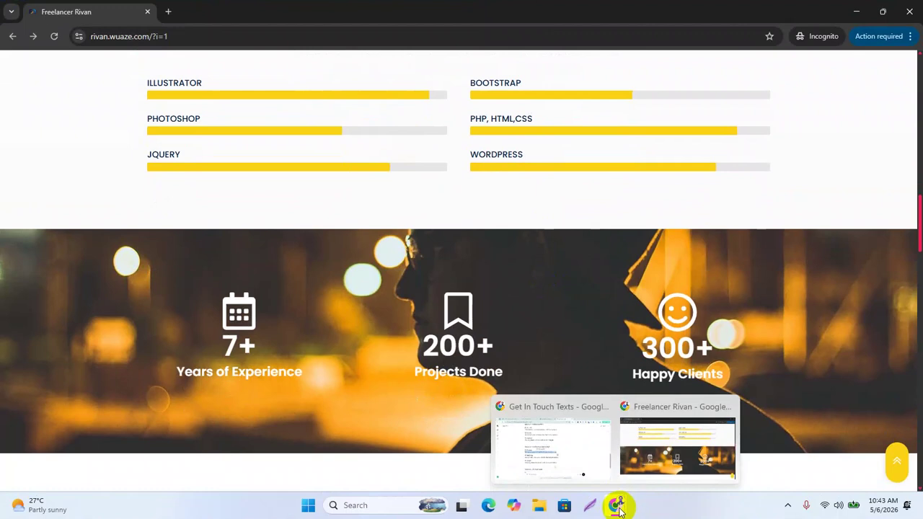
pyautogui.click(575, 454)
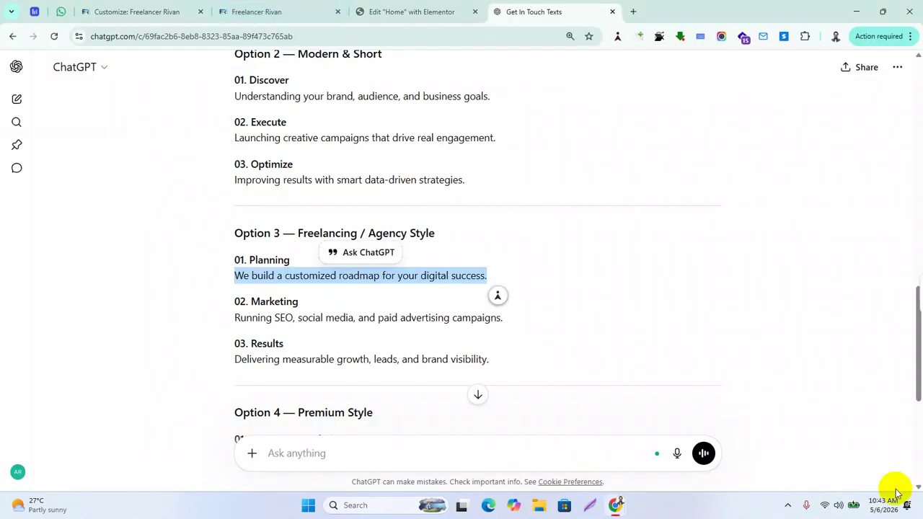